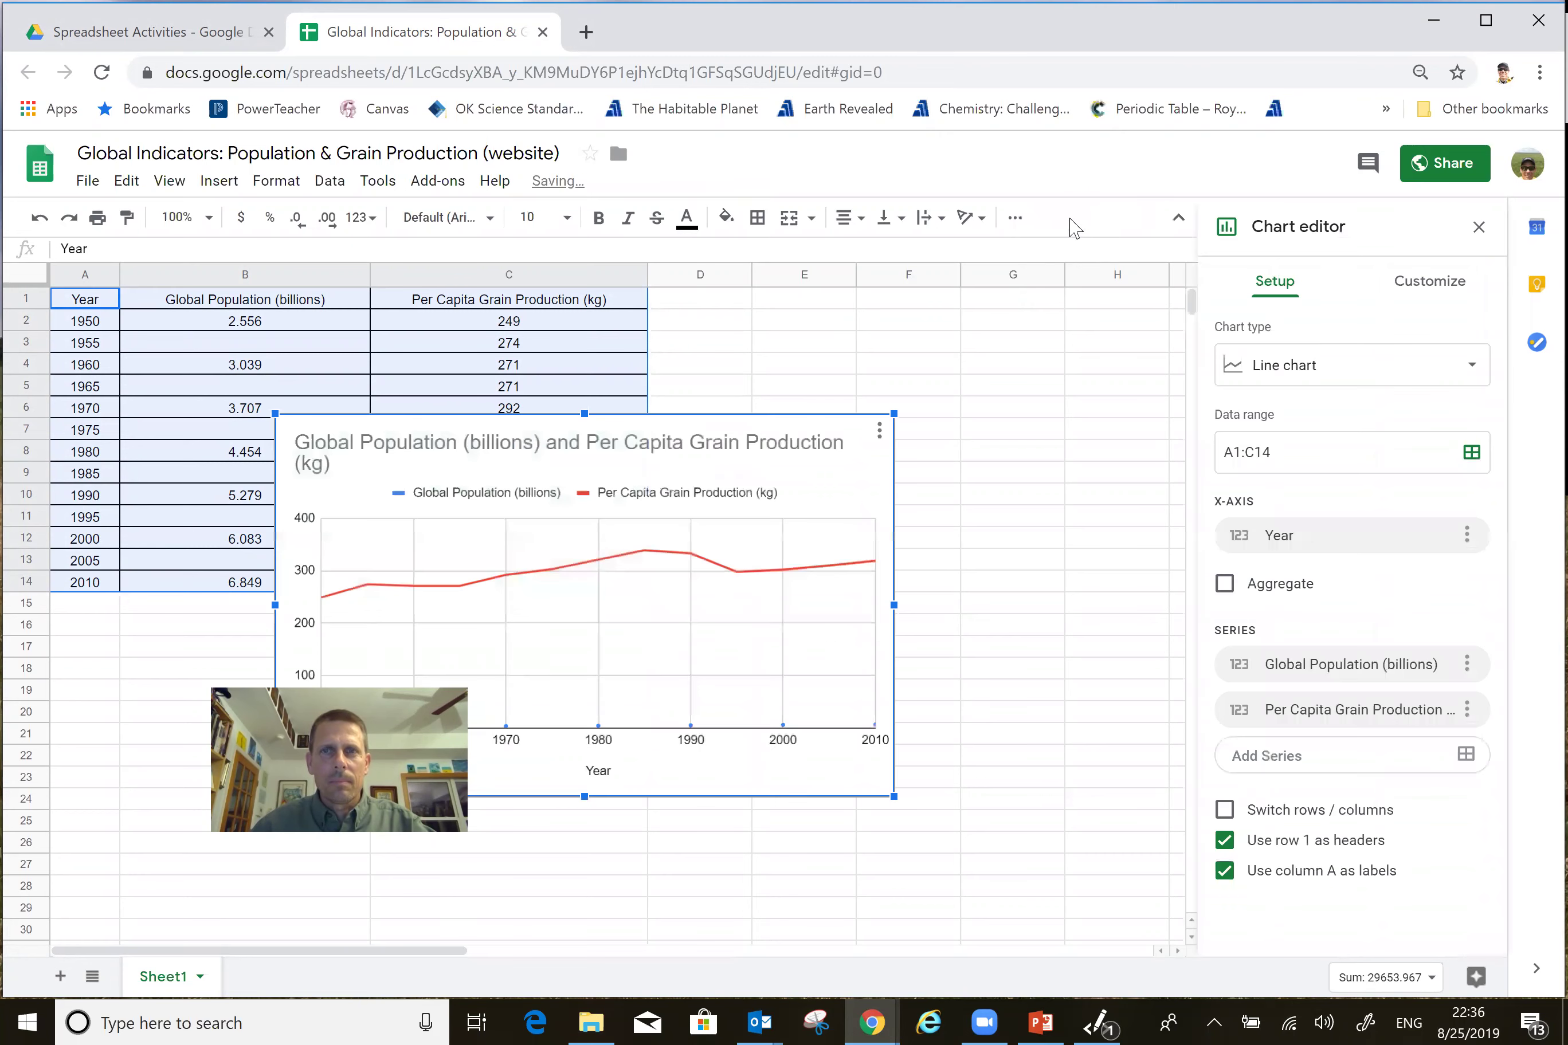
# Move the chart clear of the year and population columns and change its type to Scatter chart
pyautogui.moveTo(609, 427); pyautogui.dragTo(883, 331)
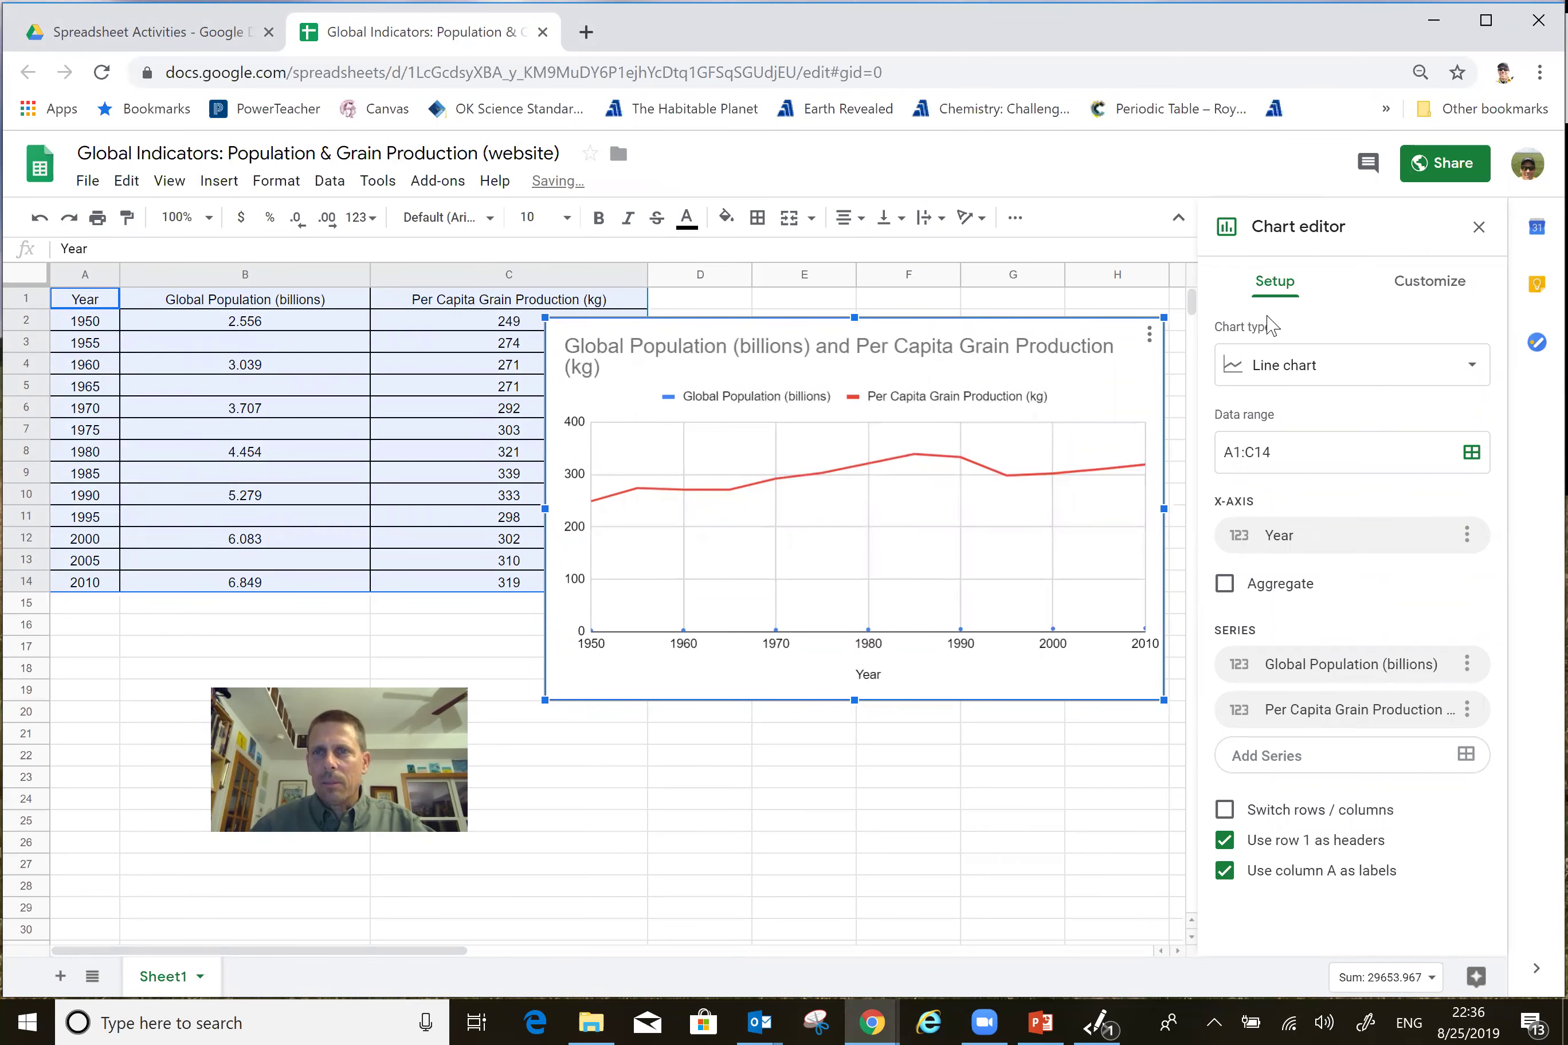
pyautogui.click(1475, 370)
pyautogui.scroll(-6, 1386, 480)
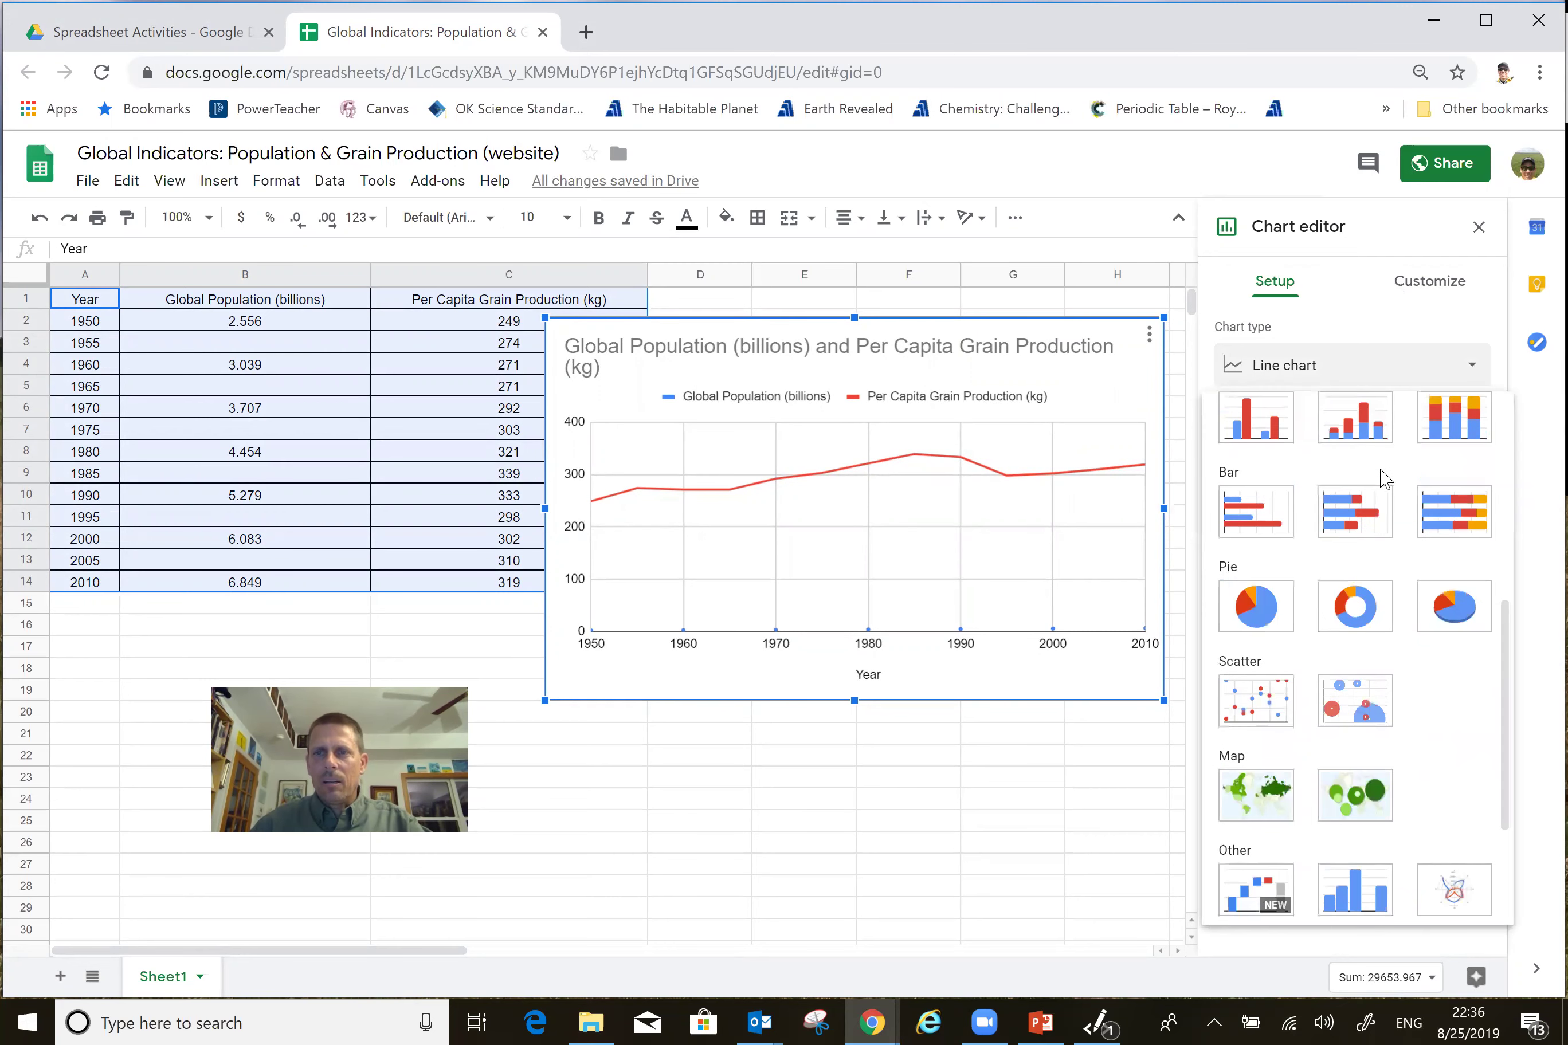
pyautogui.click(1257, 707)
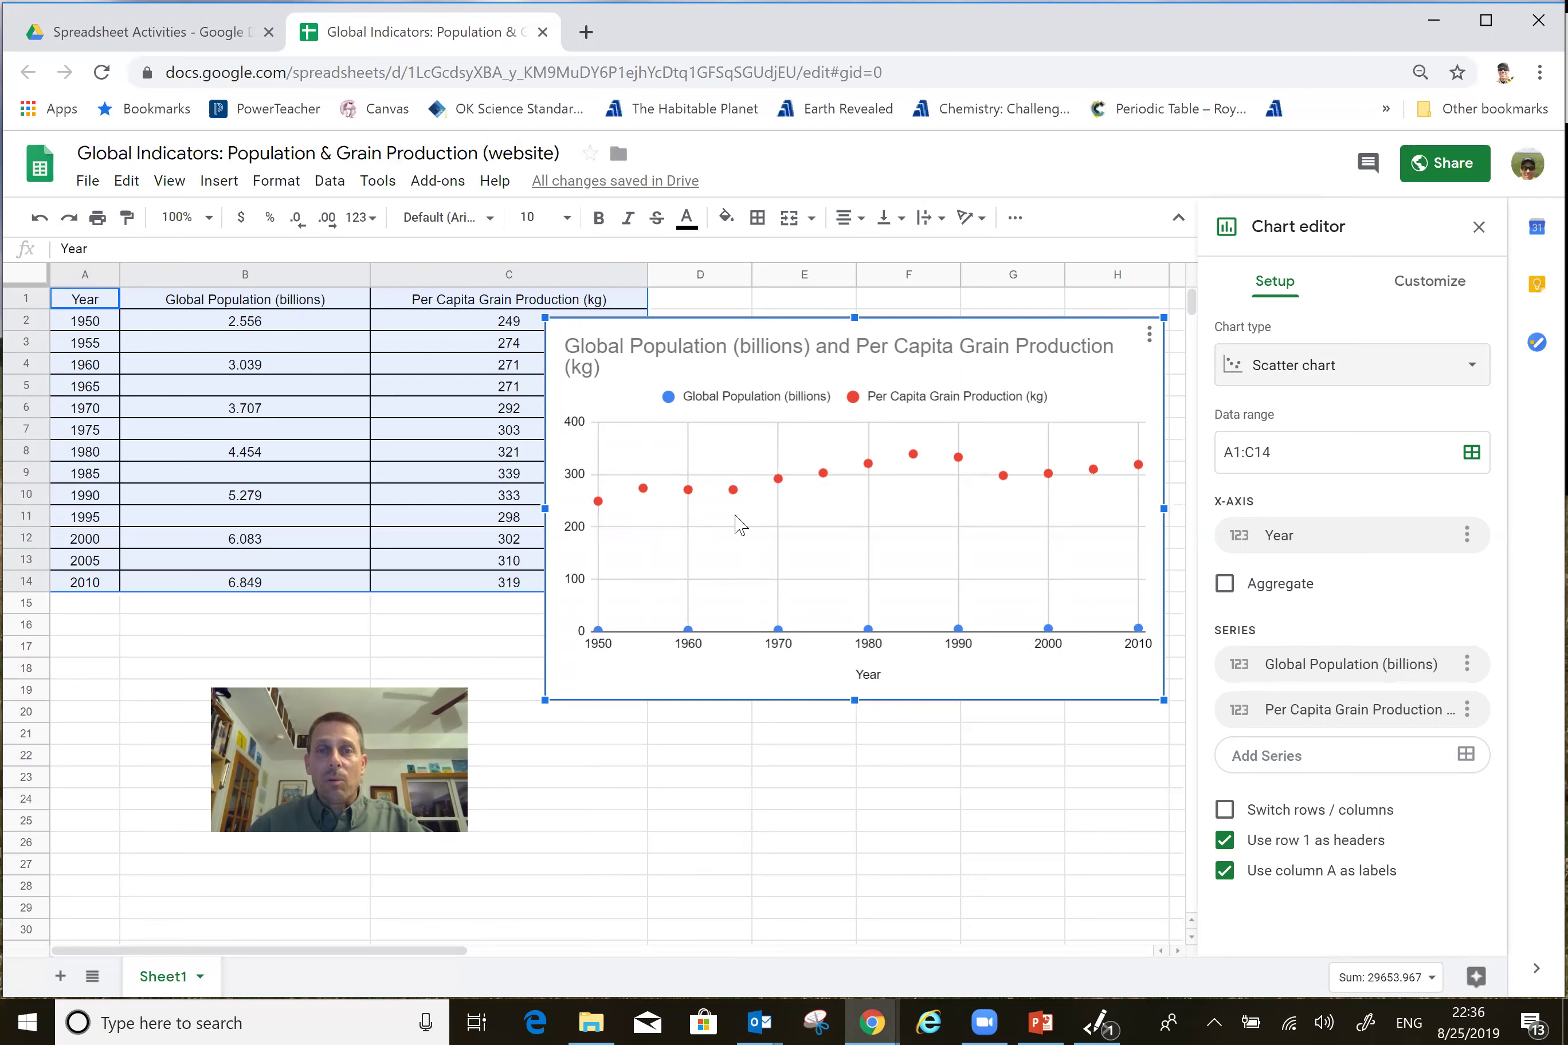
# Assign the Per Capita Grain Production (kg) series to the right axis
pyautogui.moveTo(825, 477)
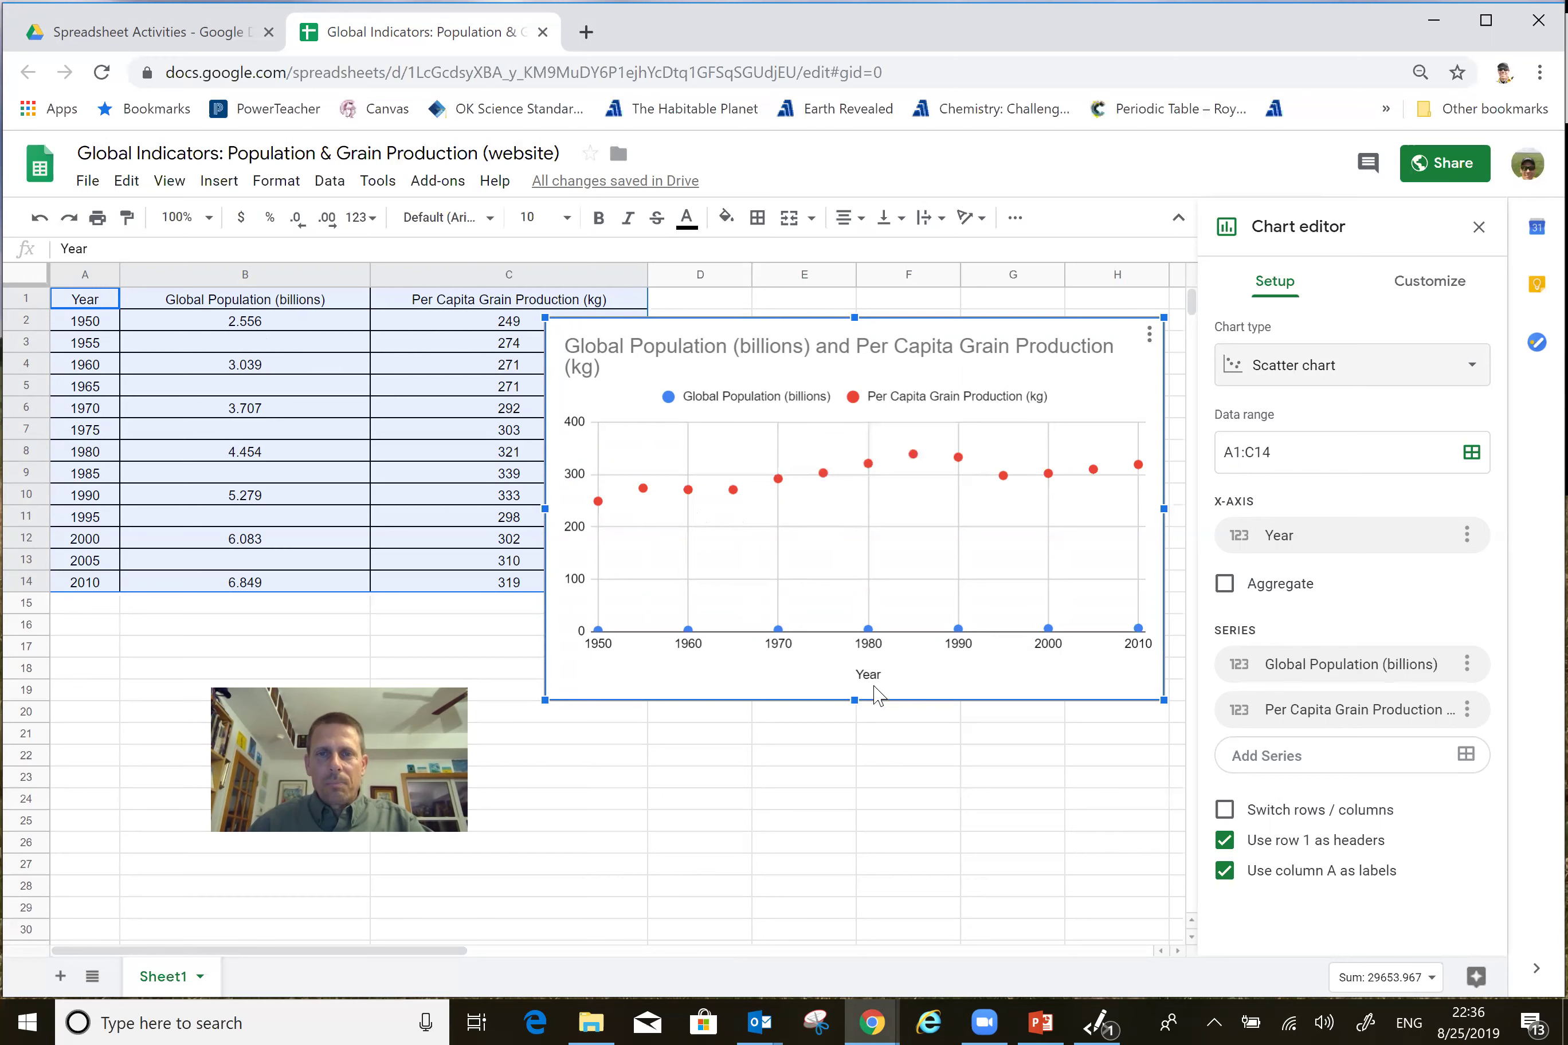
pyautogui.moveTo(913, 457)
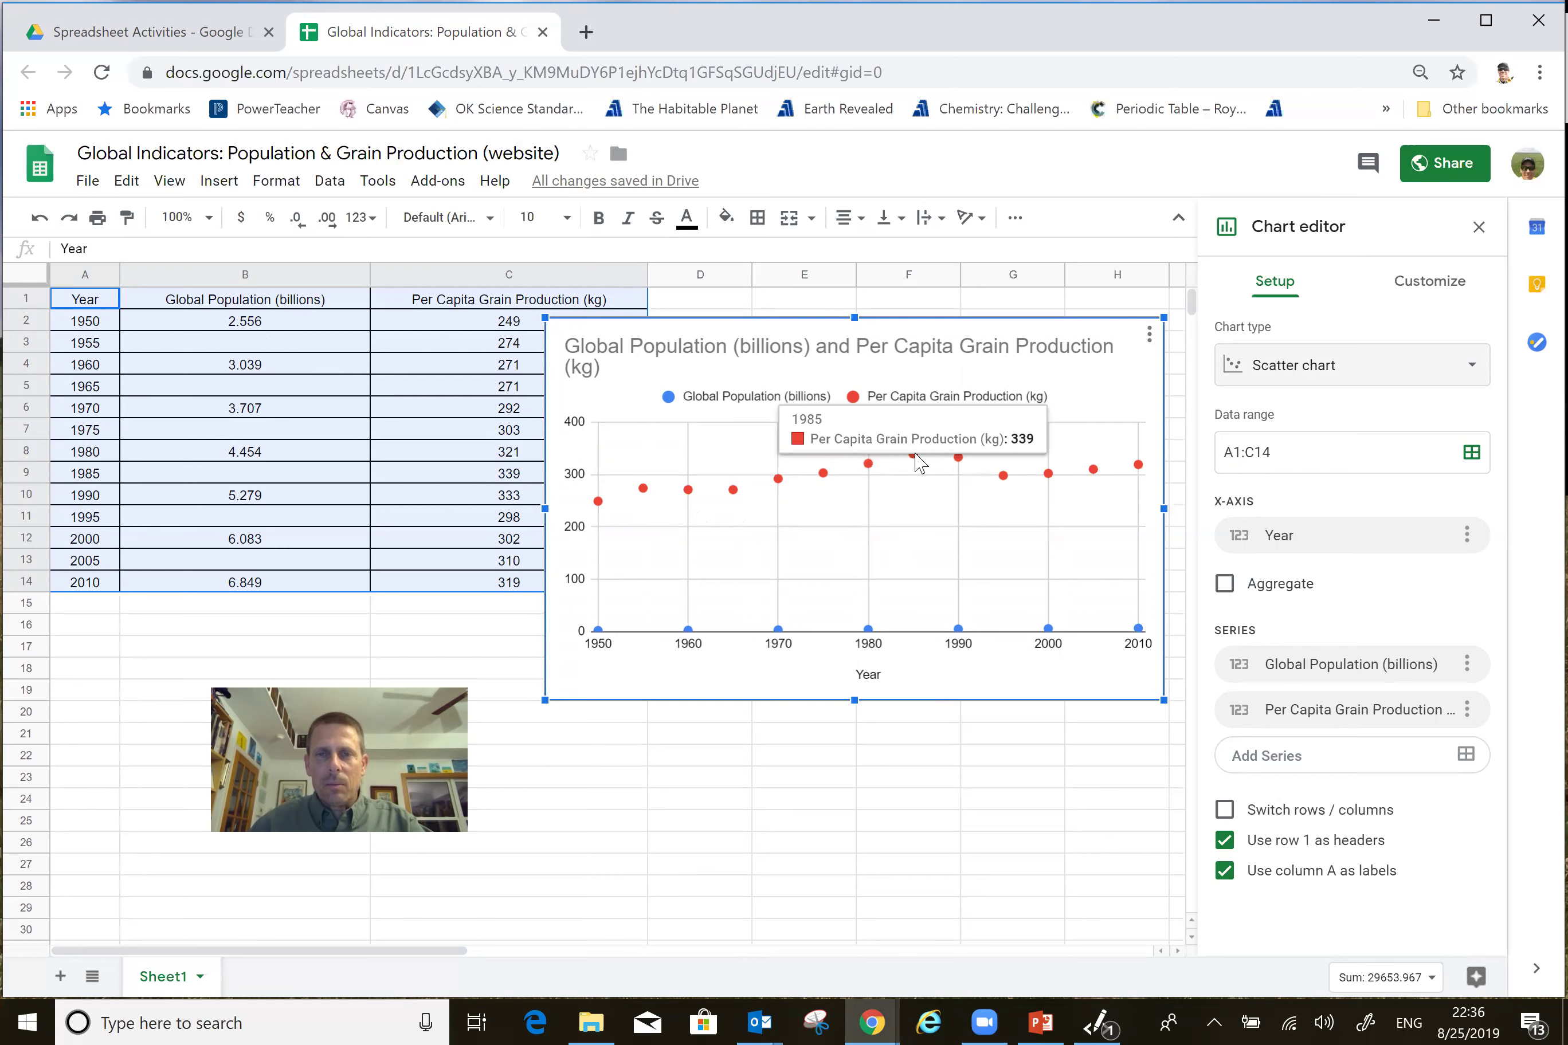
pyautogui.moveTo(959, 631)
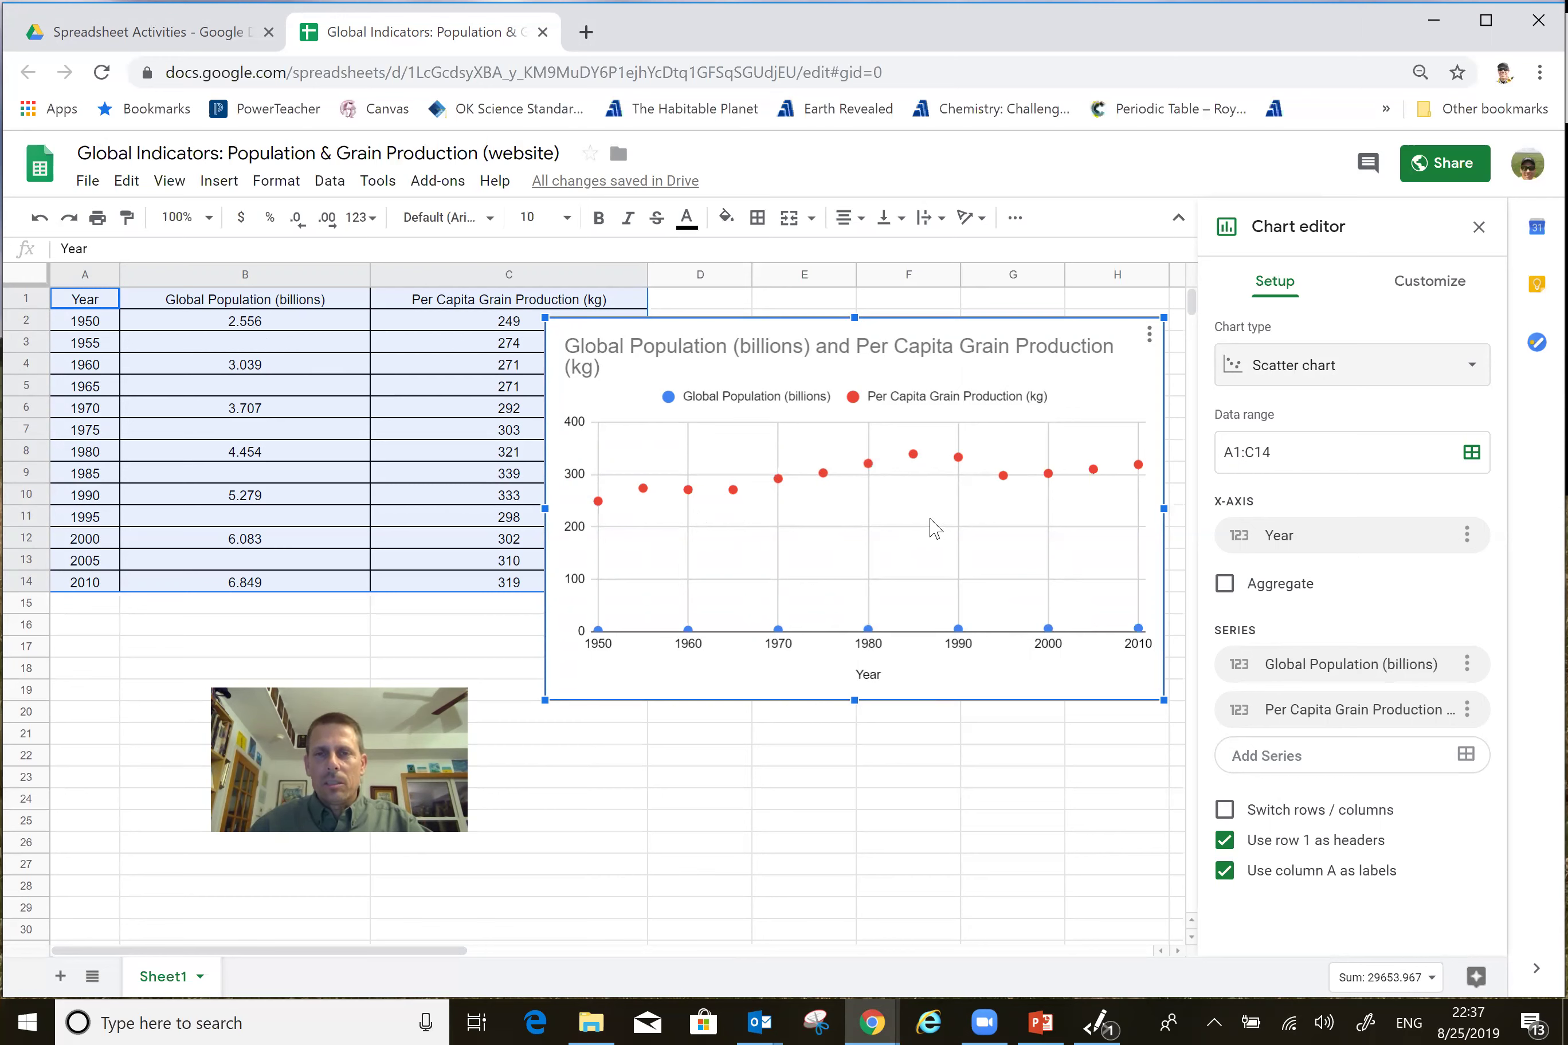
pyautogui.click(914, 456)
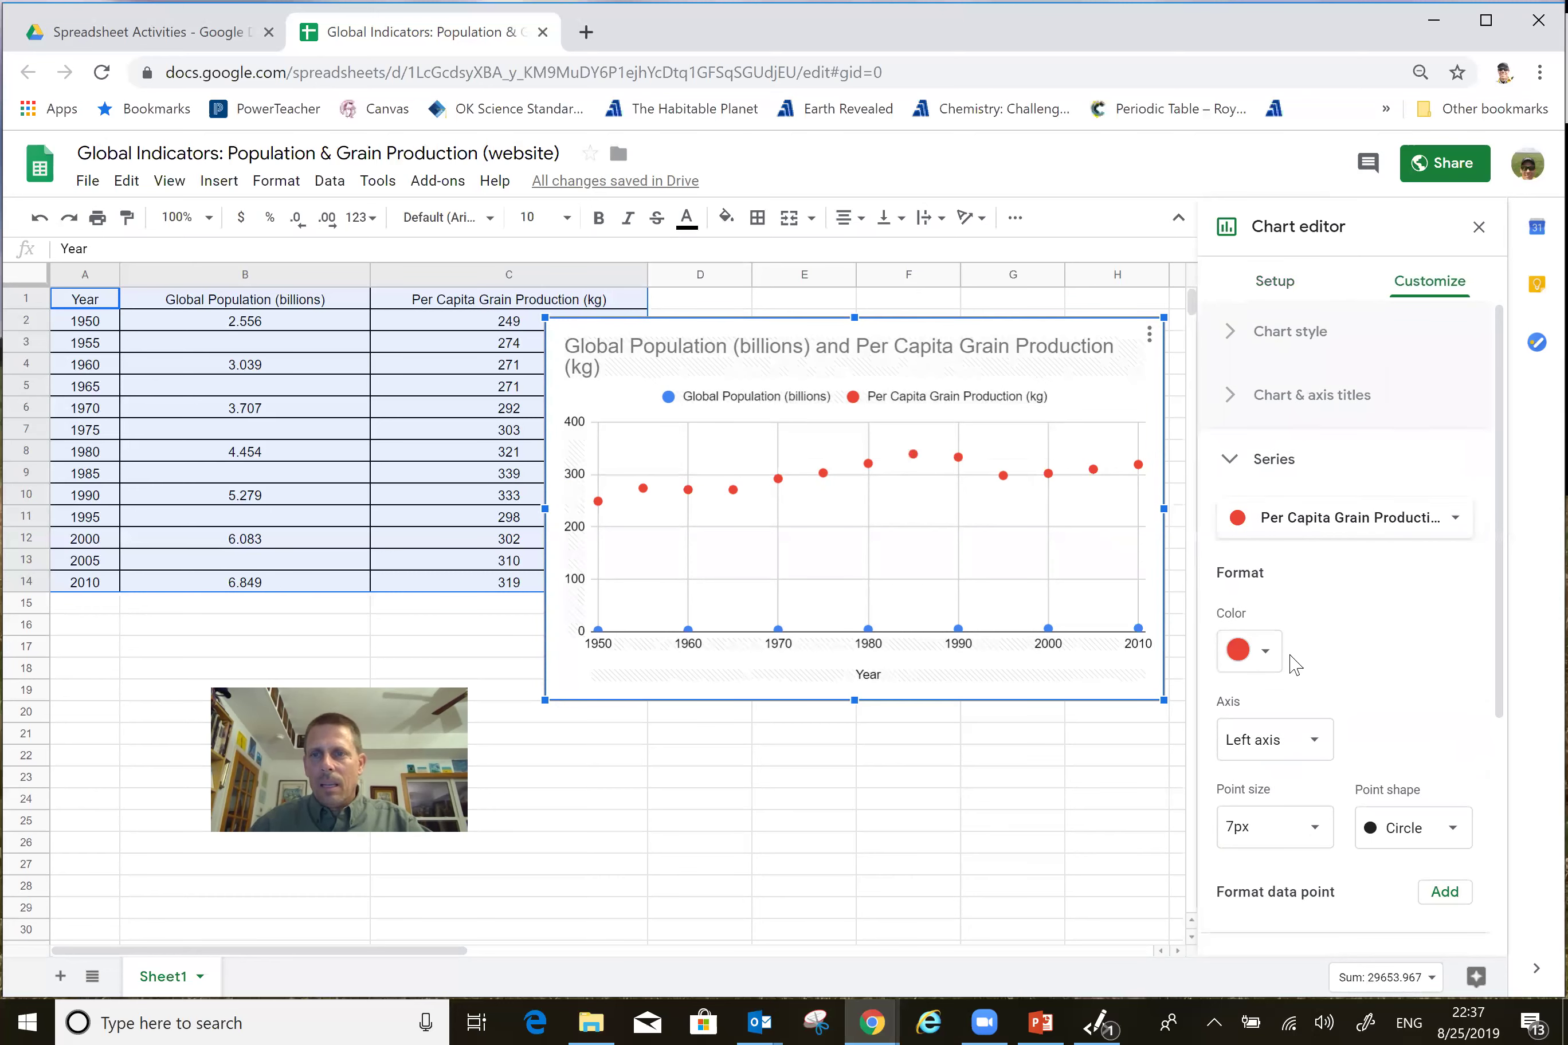
pyautogui.click(1313, 742)
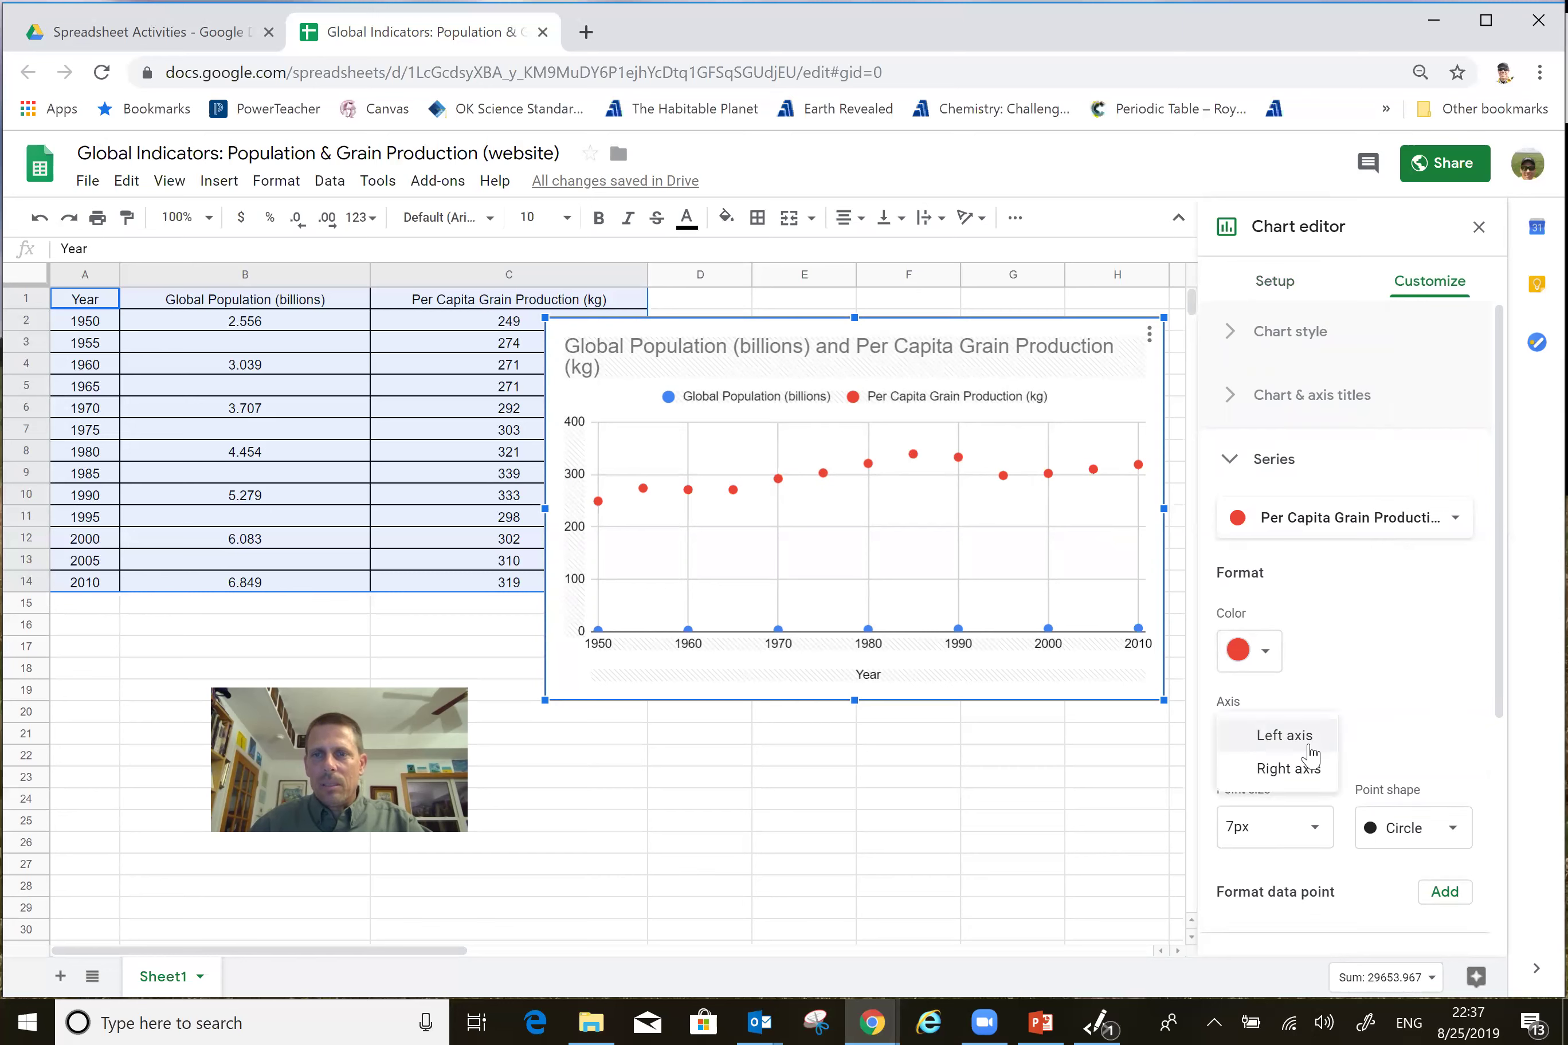
pyautogui.click(1299, 774)
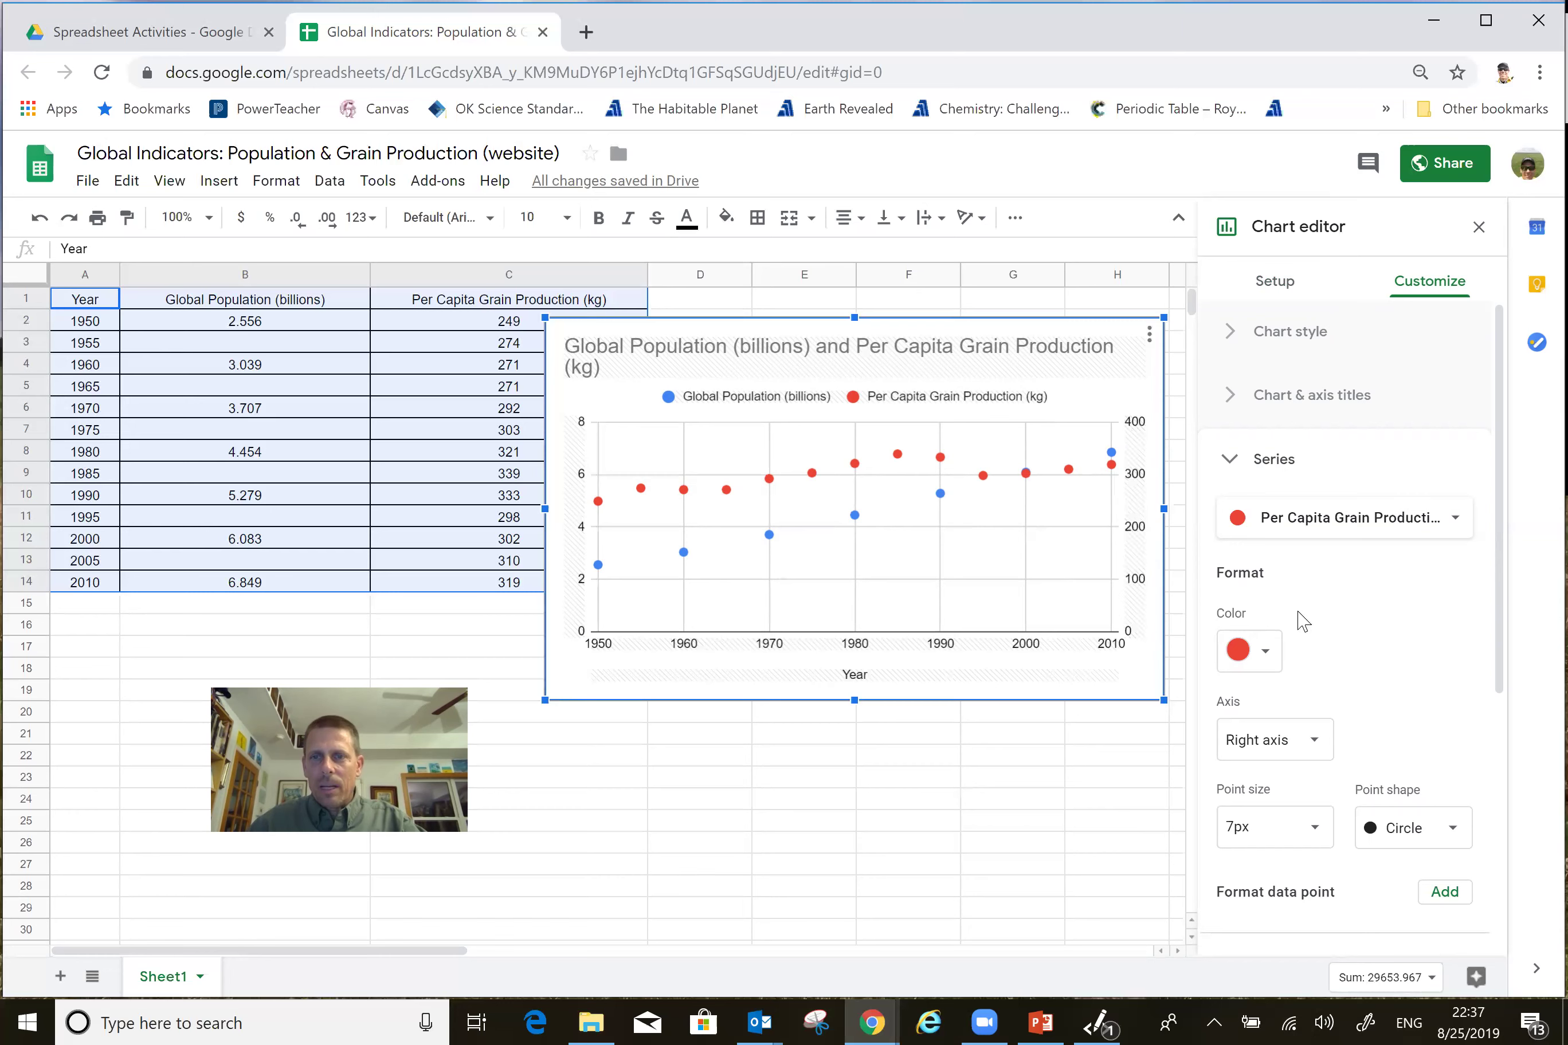
# Set the minimum value of the right vertical axis to 225
pyautogui.scroll(-3, 1318, 611)
pyautogui.scroll(-3, 1317, 607)
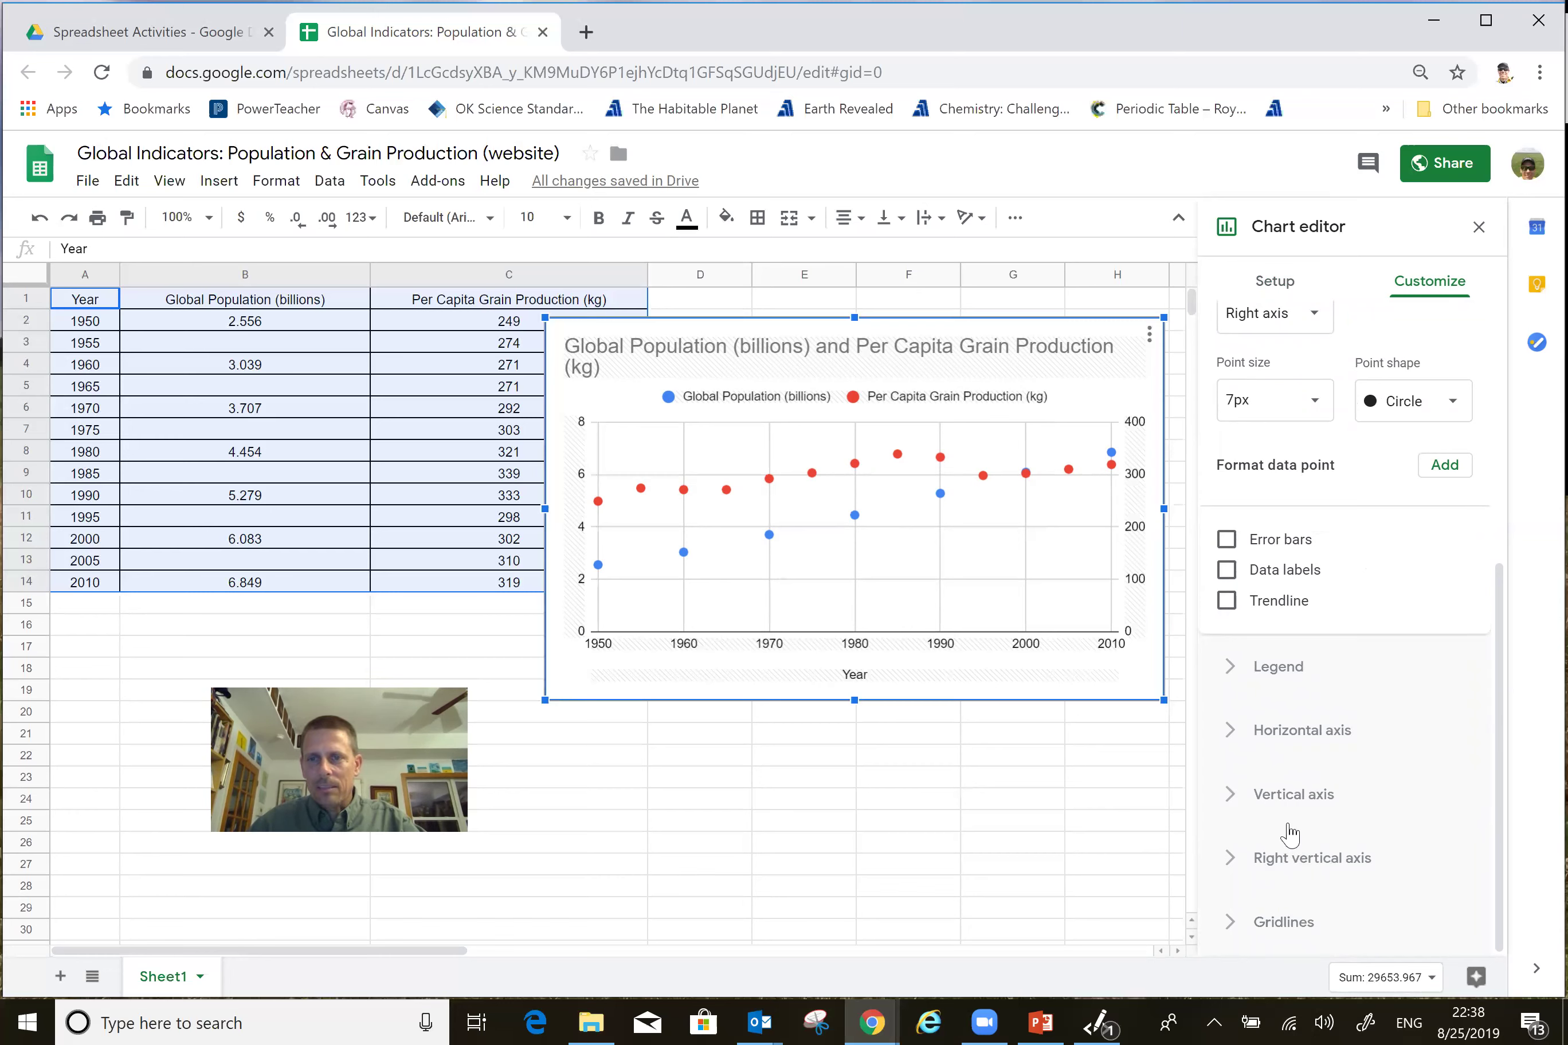
pyautogui.click(1234, 866)
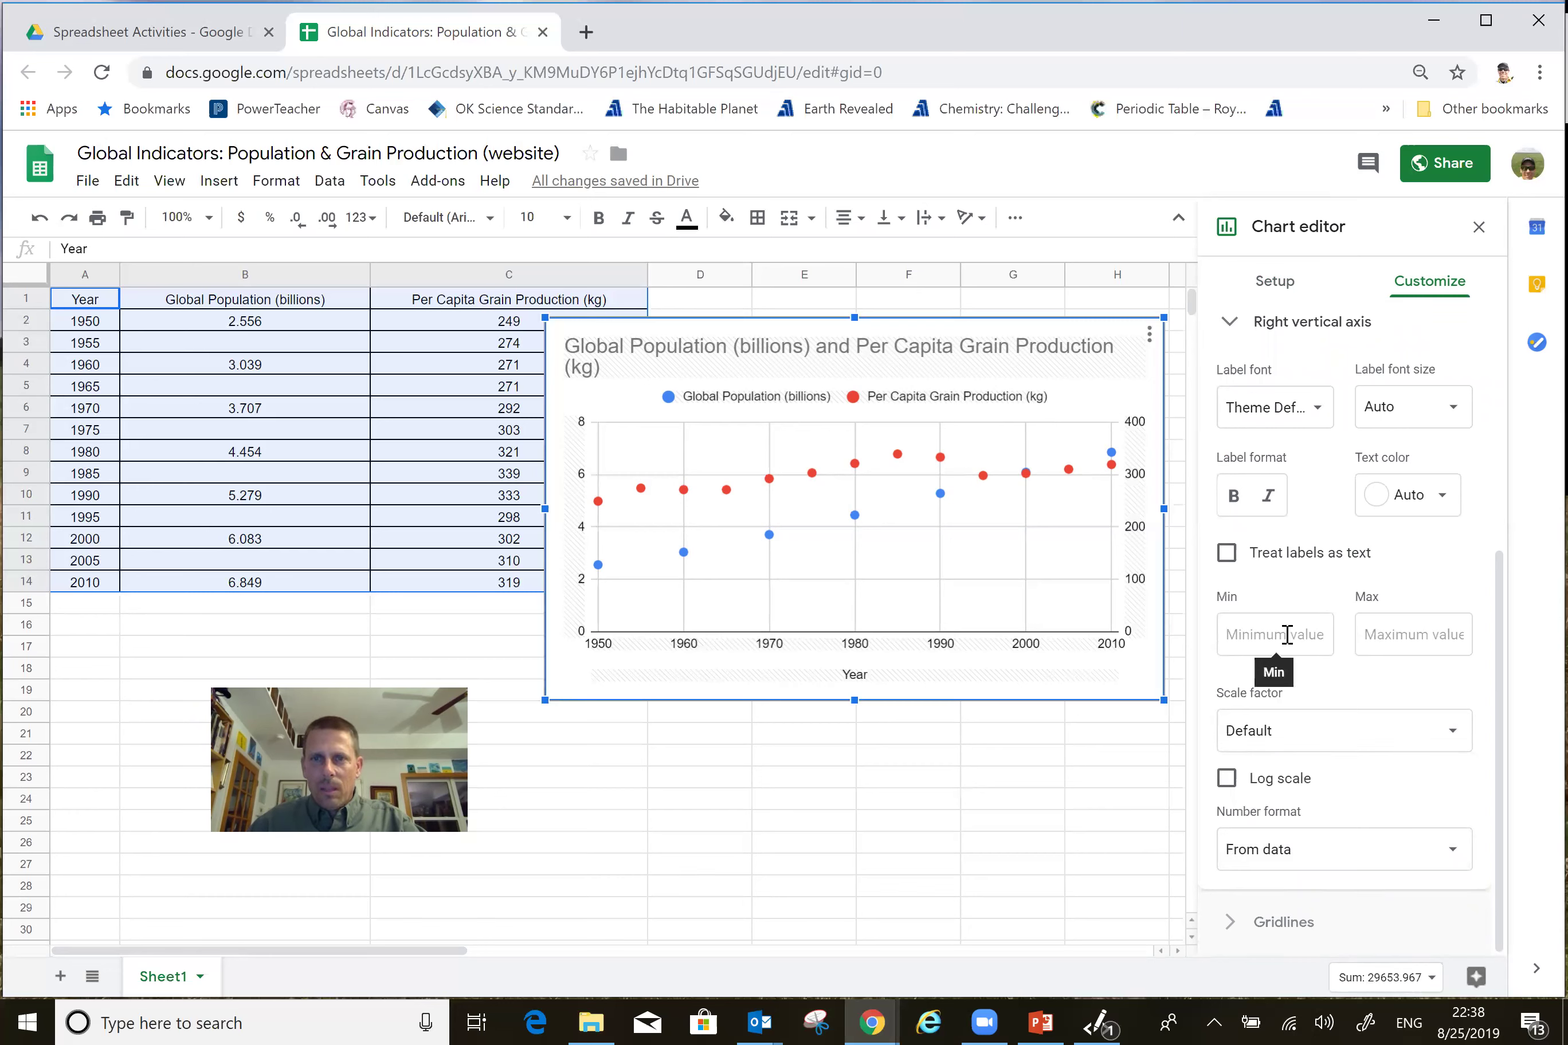
pyautogui.click(1259, 637)
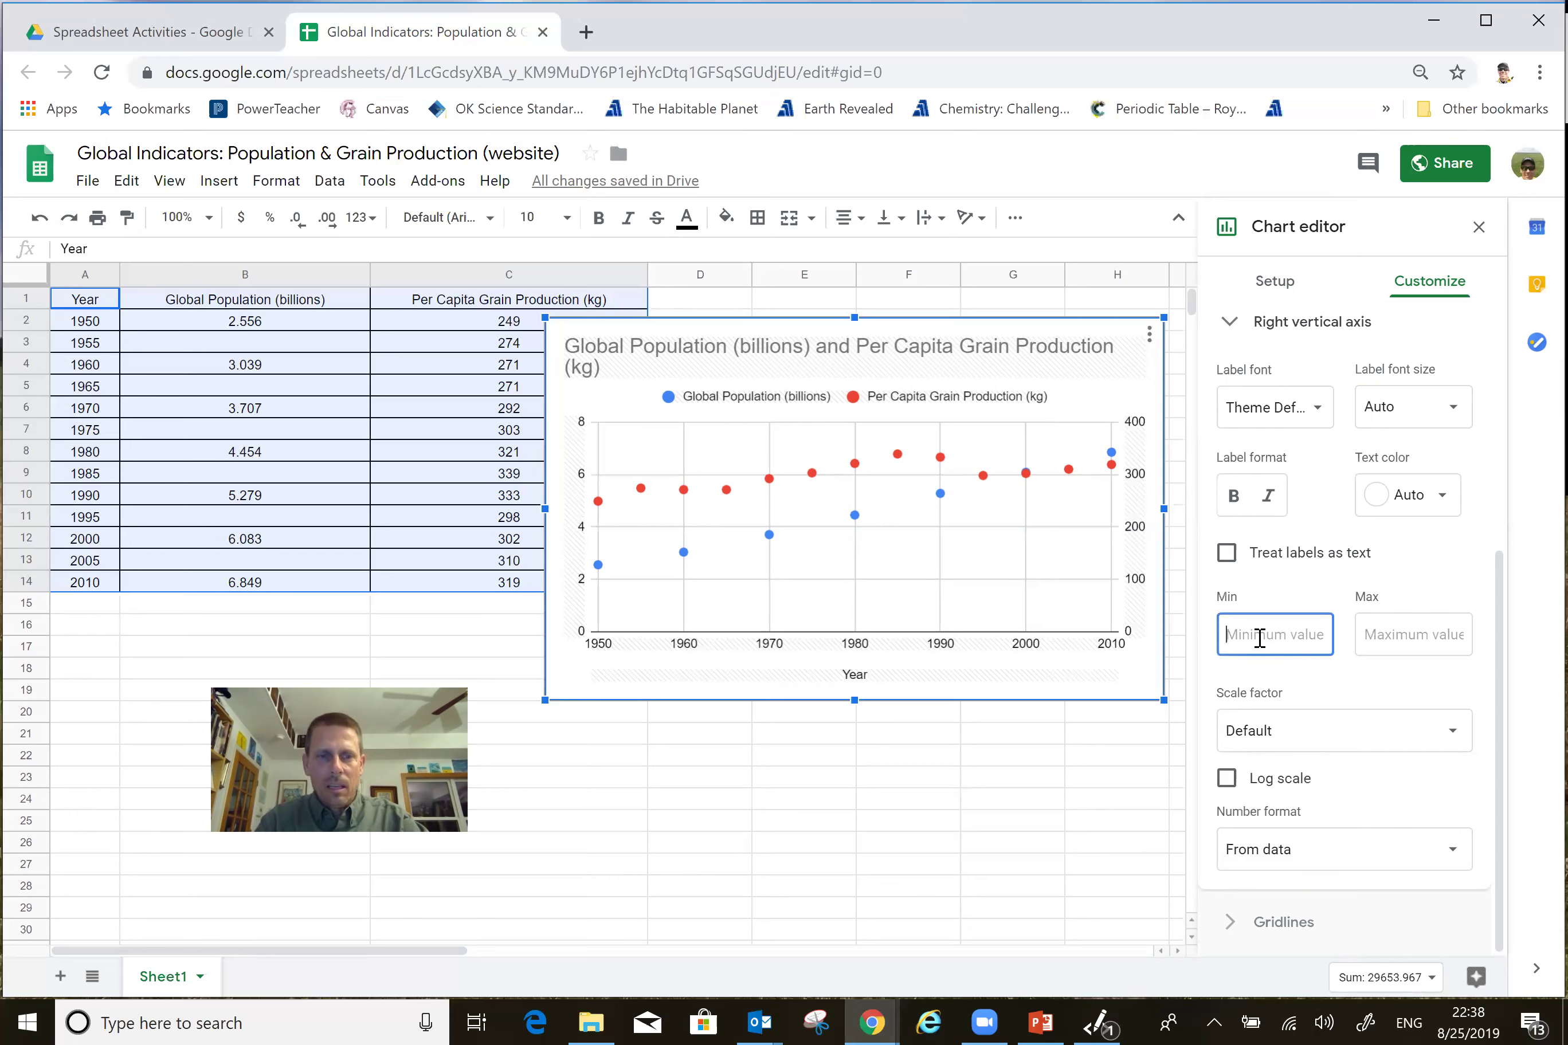
pyautogui.write('22')
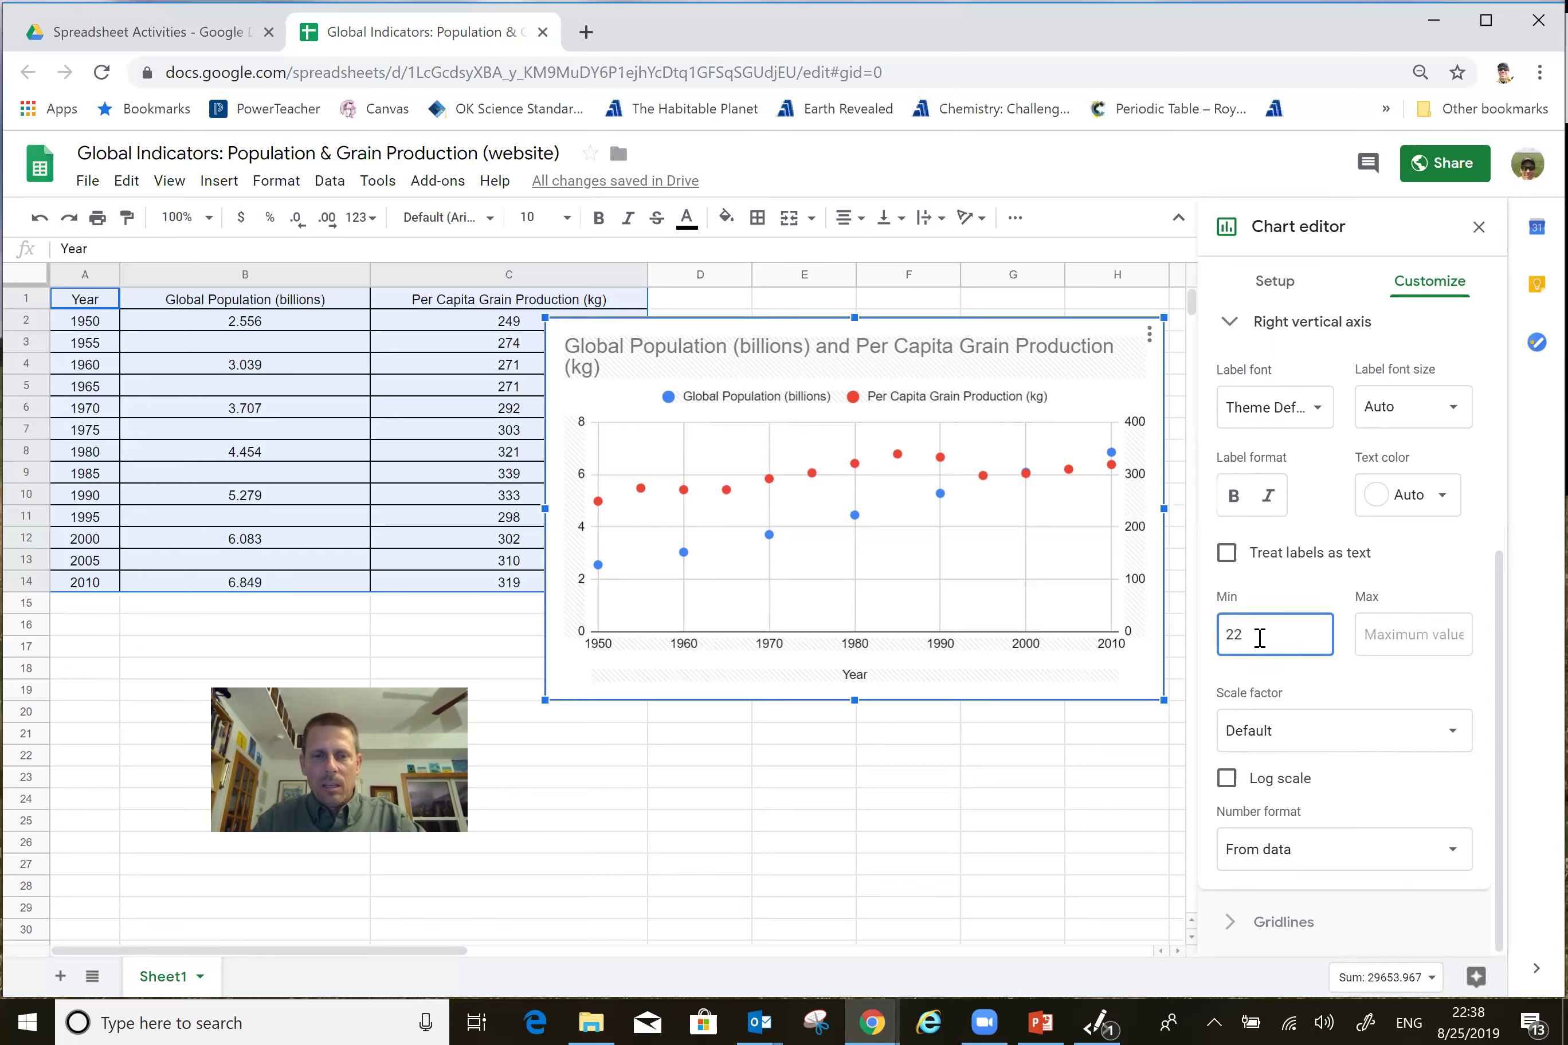
pyautogui.write('5')
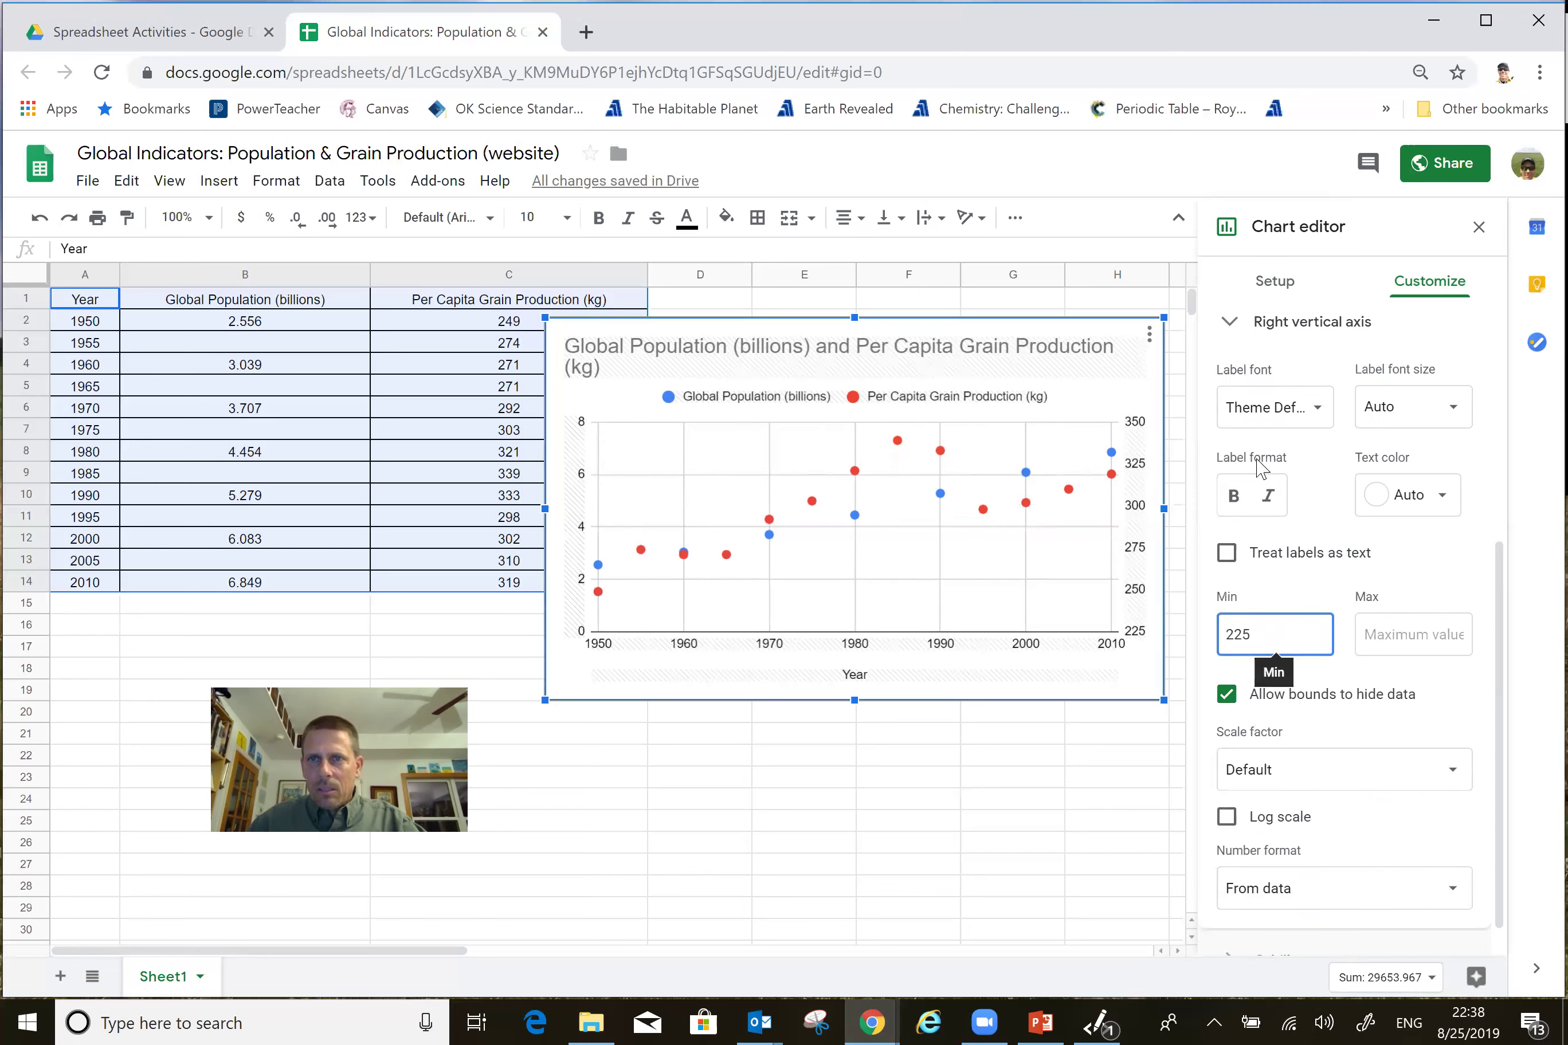
# Add the vertical axis title "Global Population (billions)" and colour its text the theme blue that matches the population points
pyautogui.moveTo(1497, 627); pyautogui.dragTo(1518, 351)
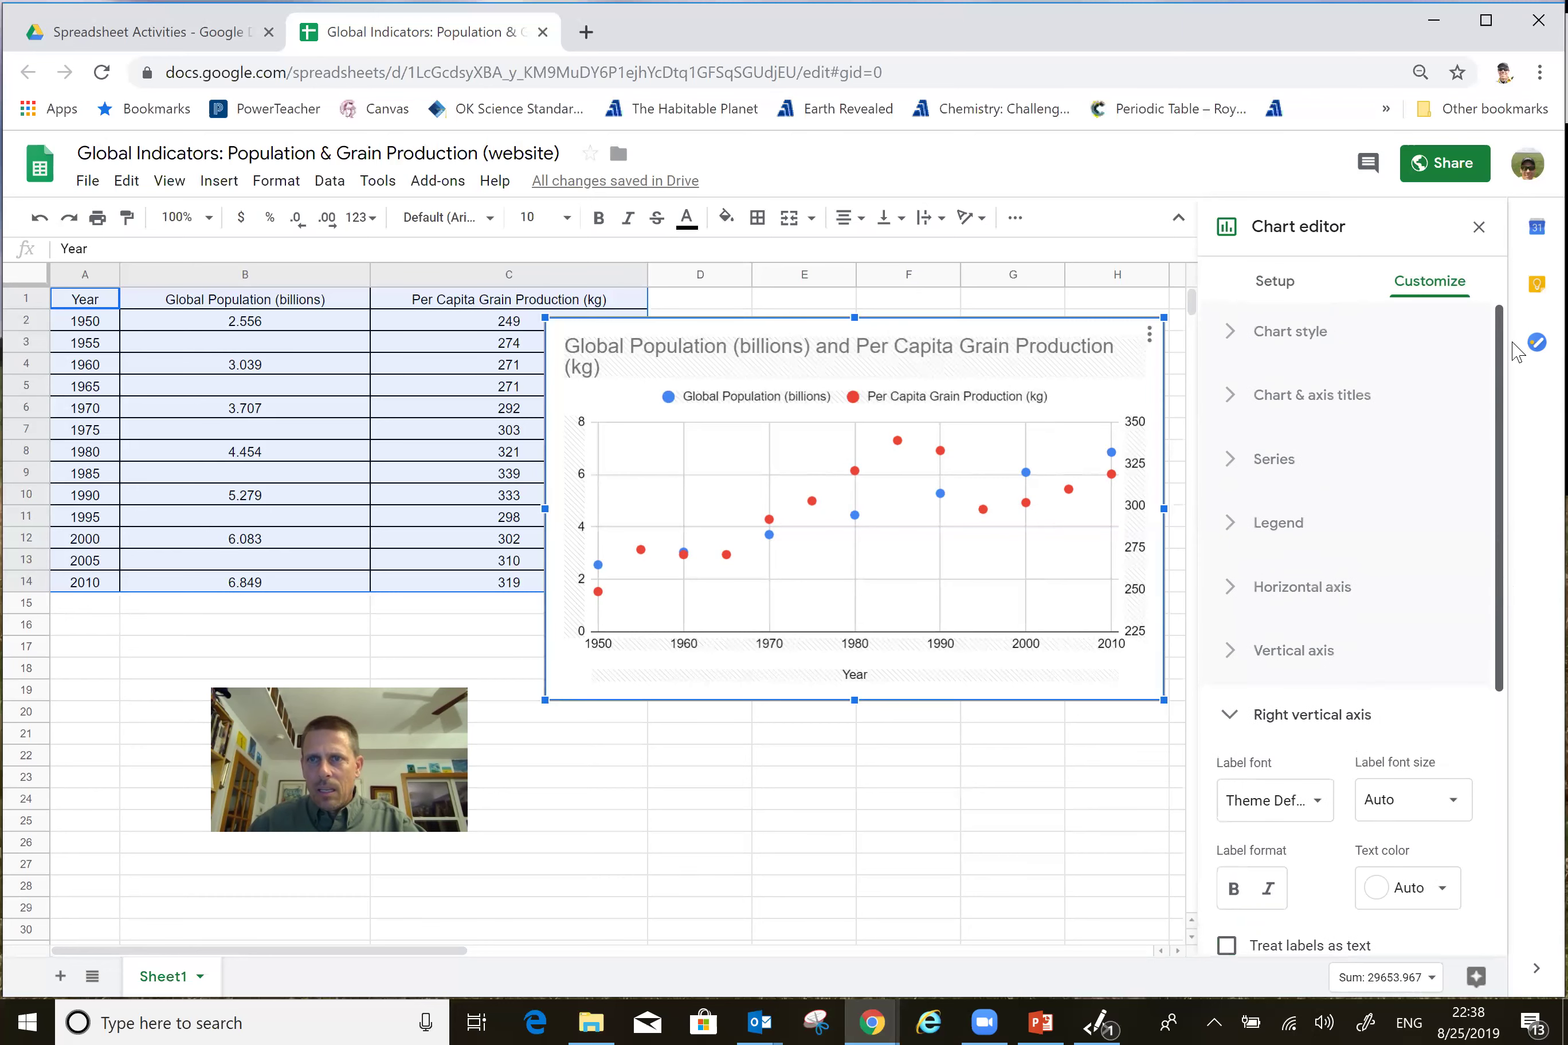
pyautogui.click(1230, 399)
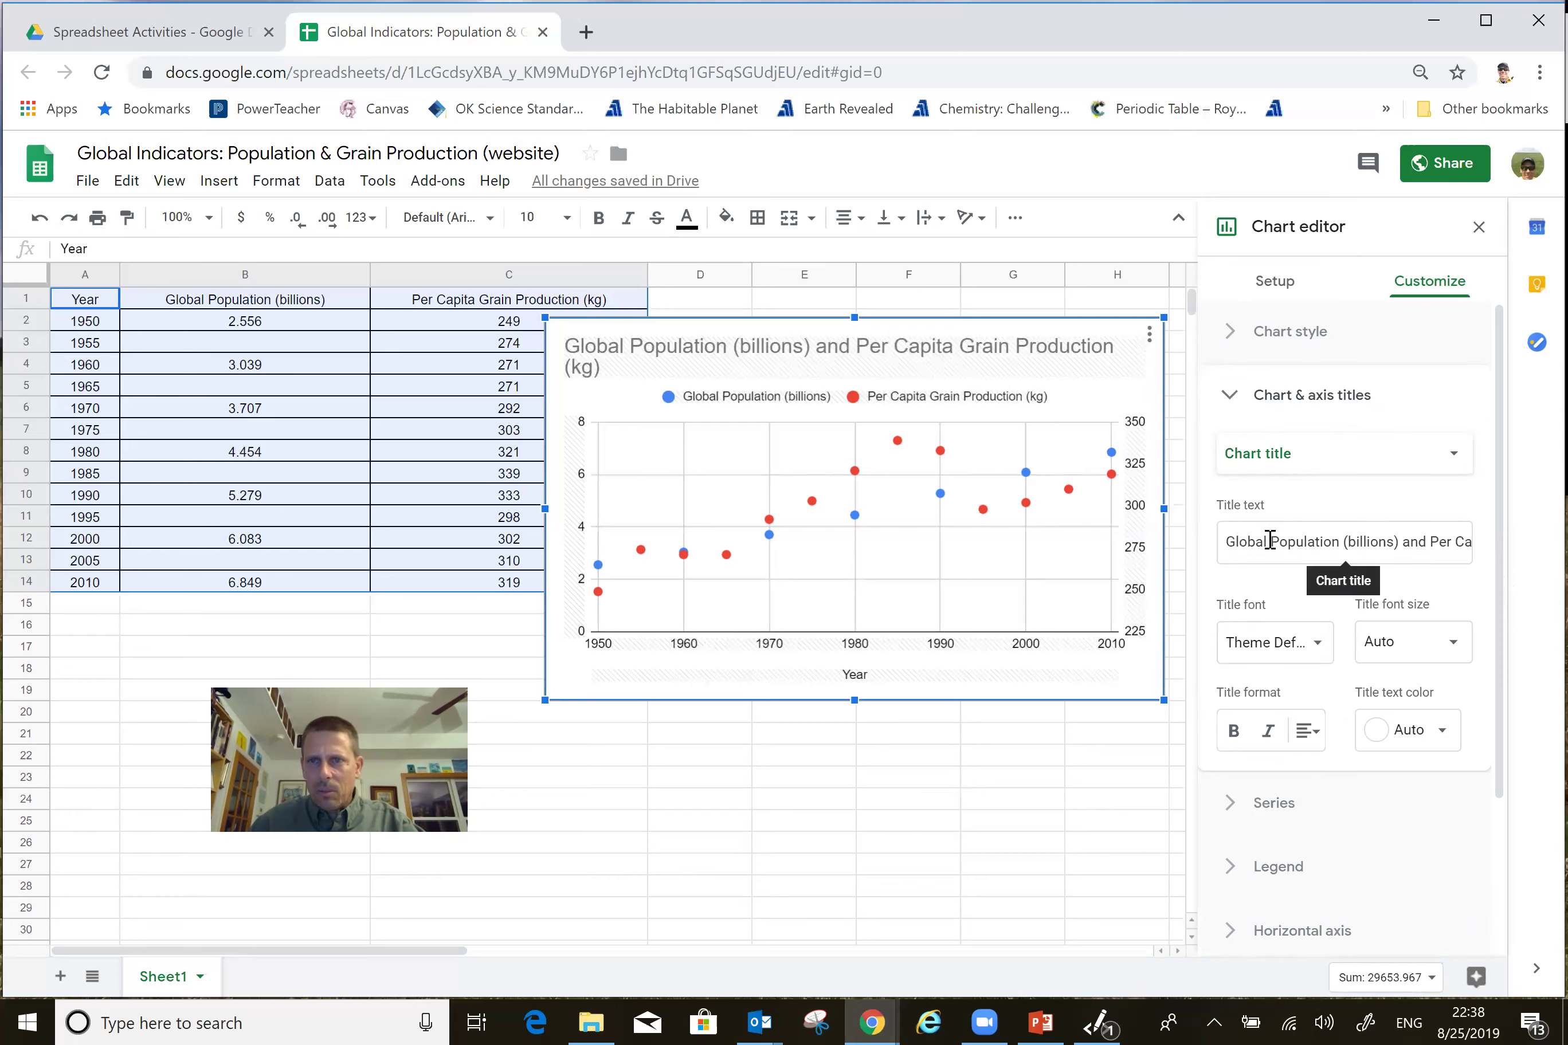
pyautogui.click(1453, 459)
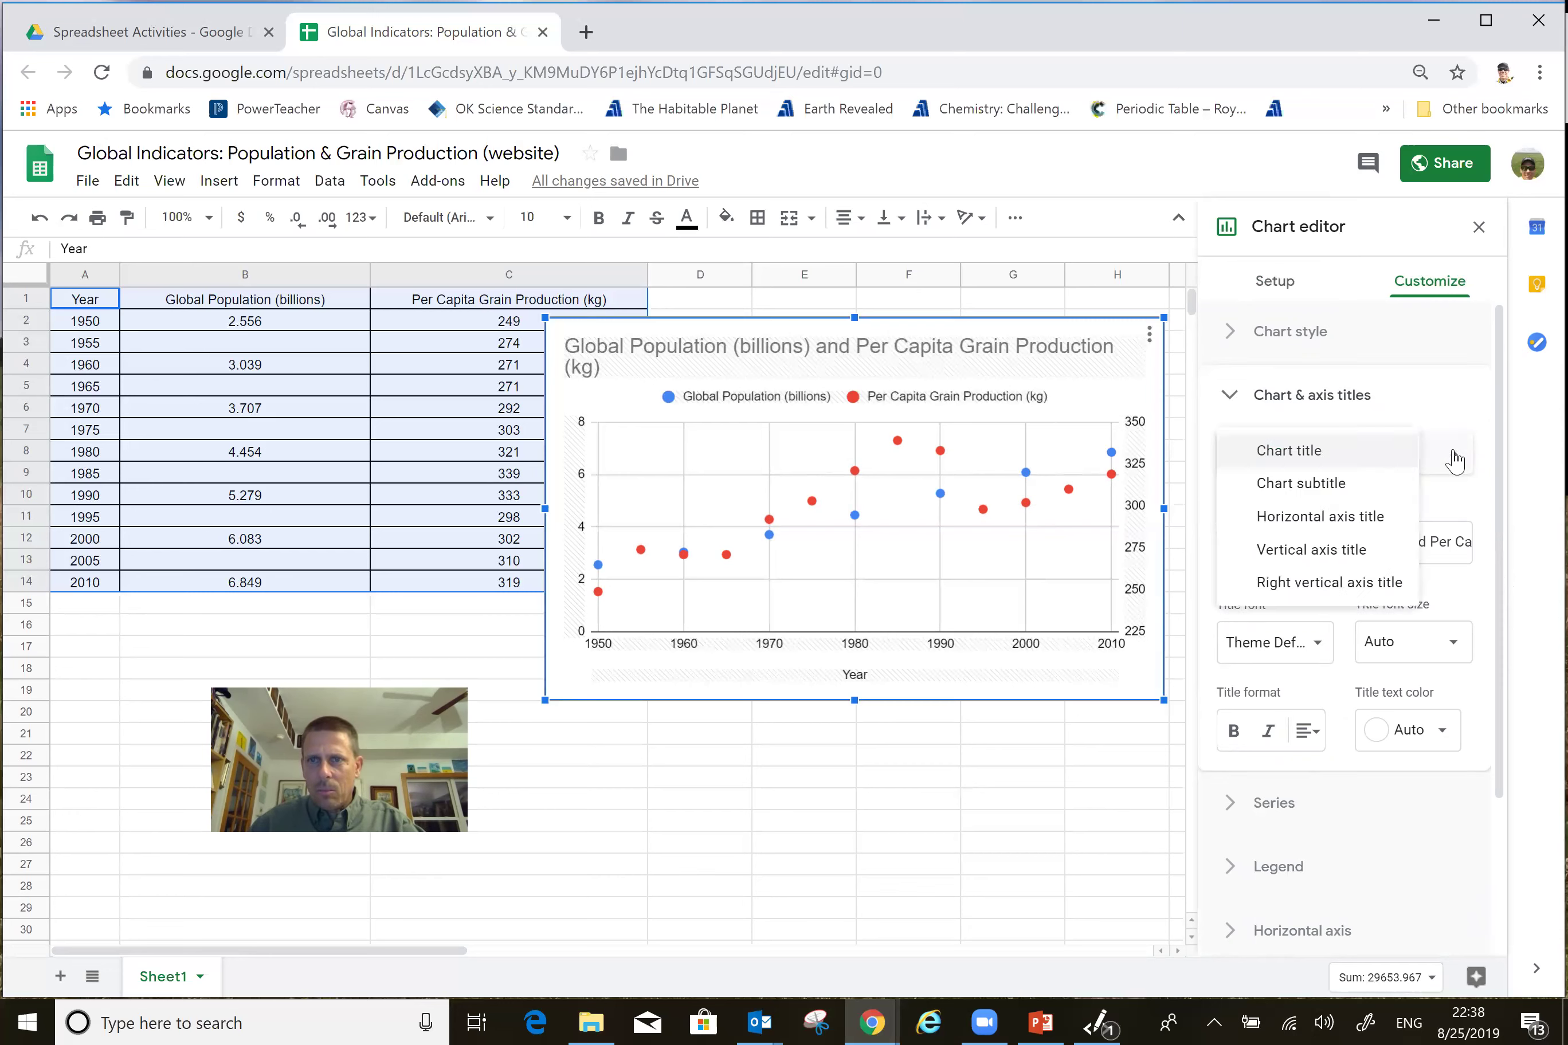
pyautogui.click(1301, 554)
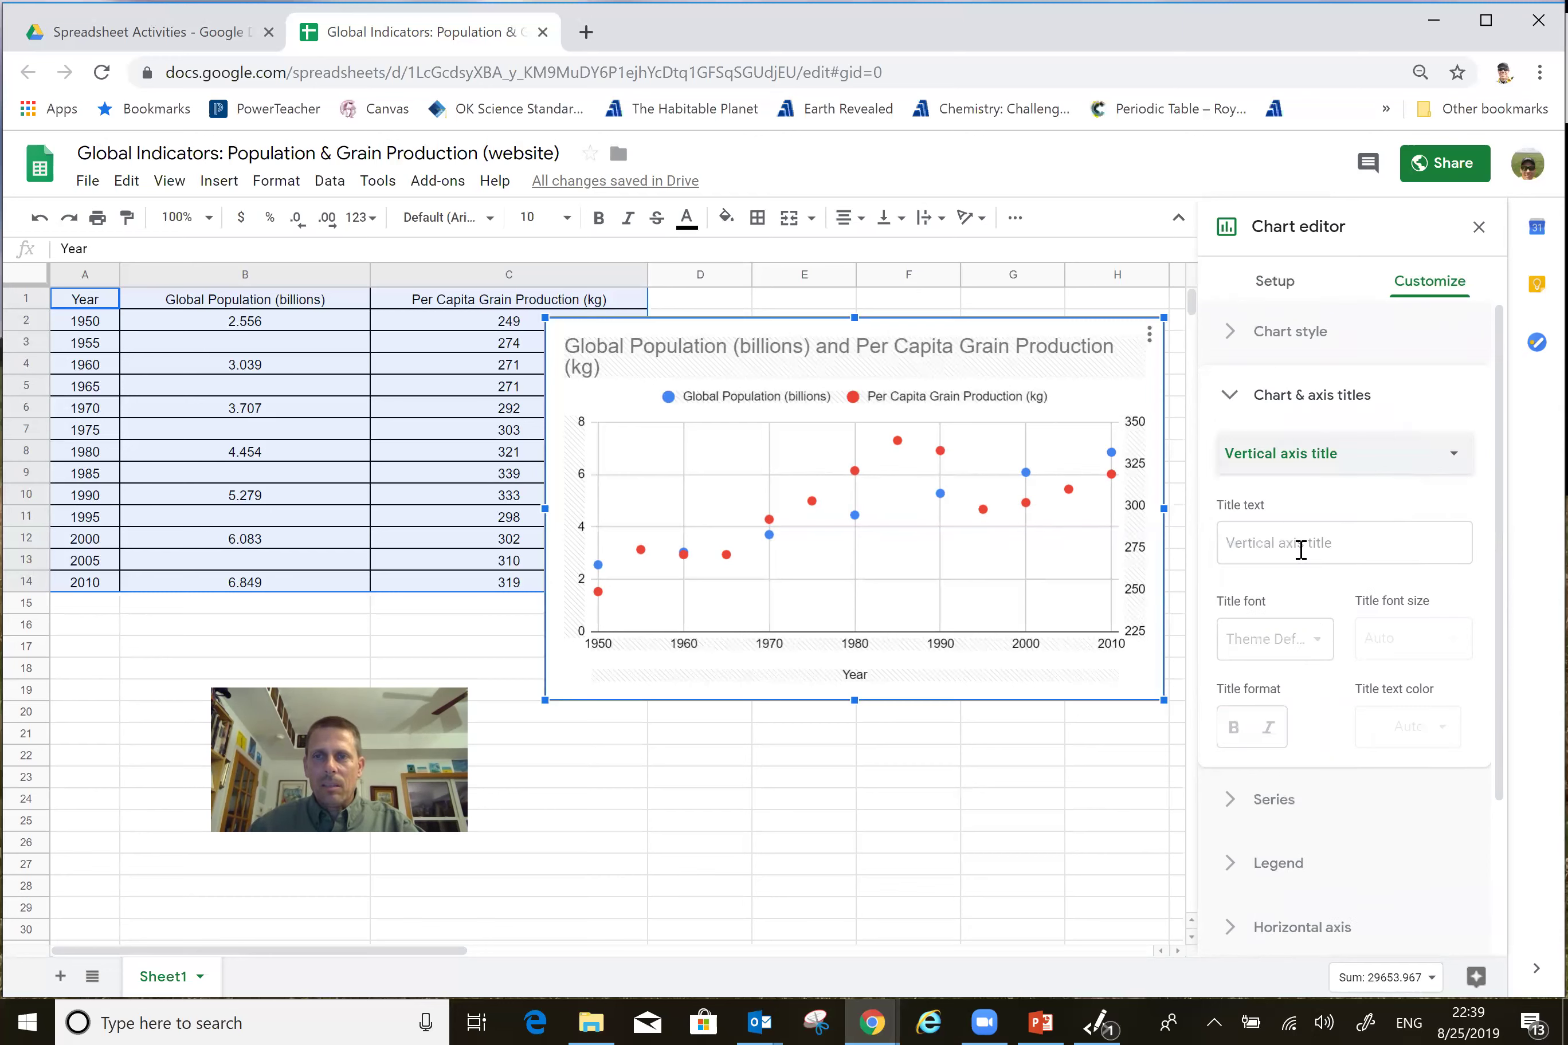
pyautogui.click(1247, 546)
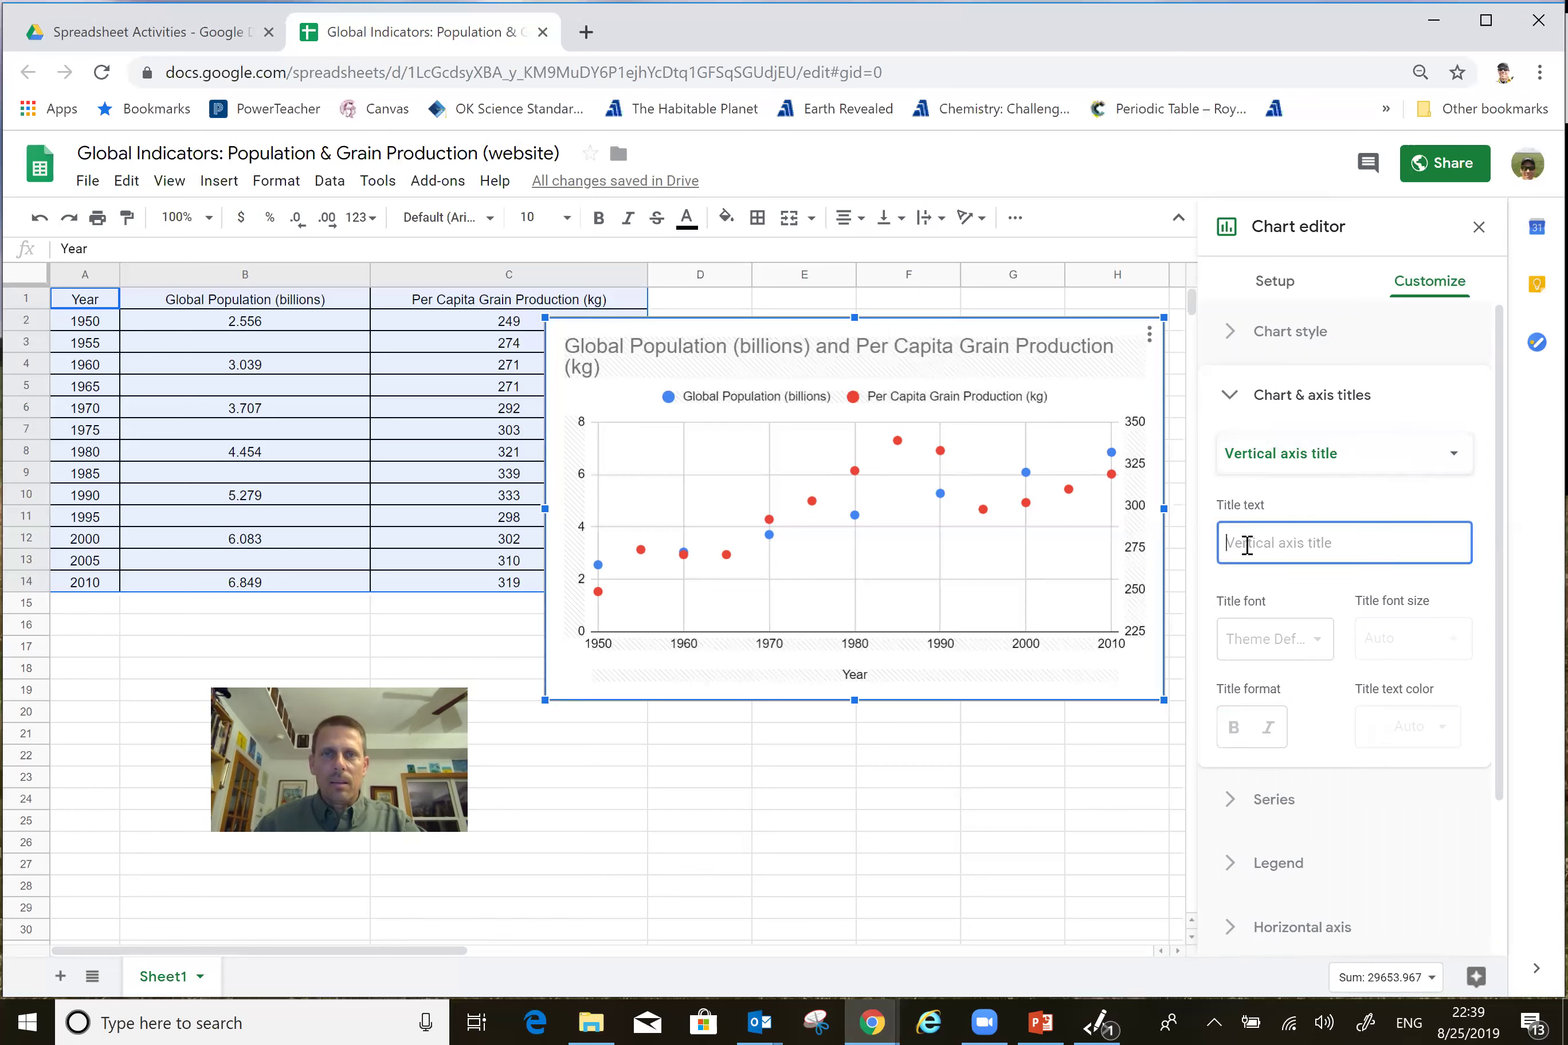
pyautogui.write('Global Population')
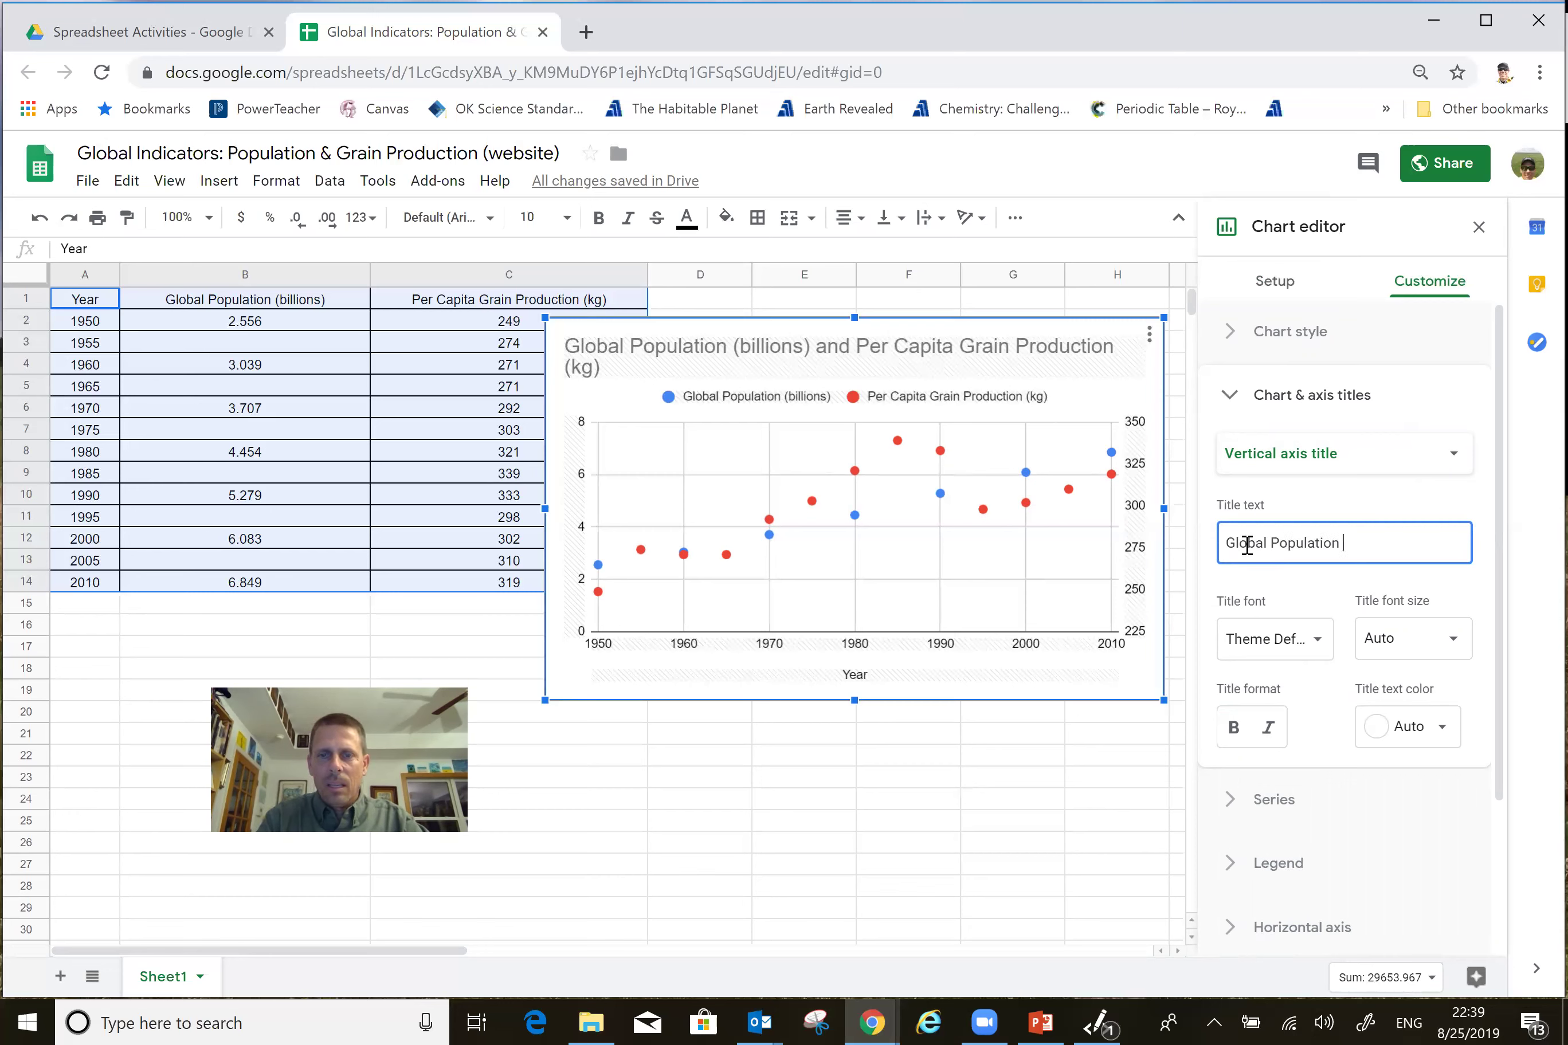
pyautogui.write('(')
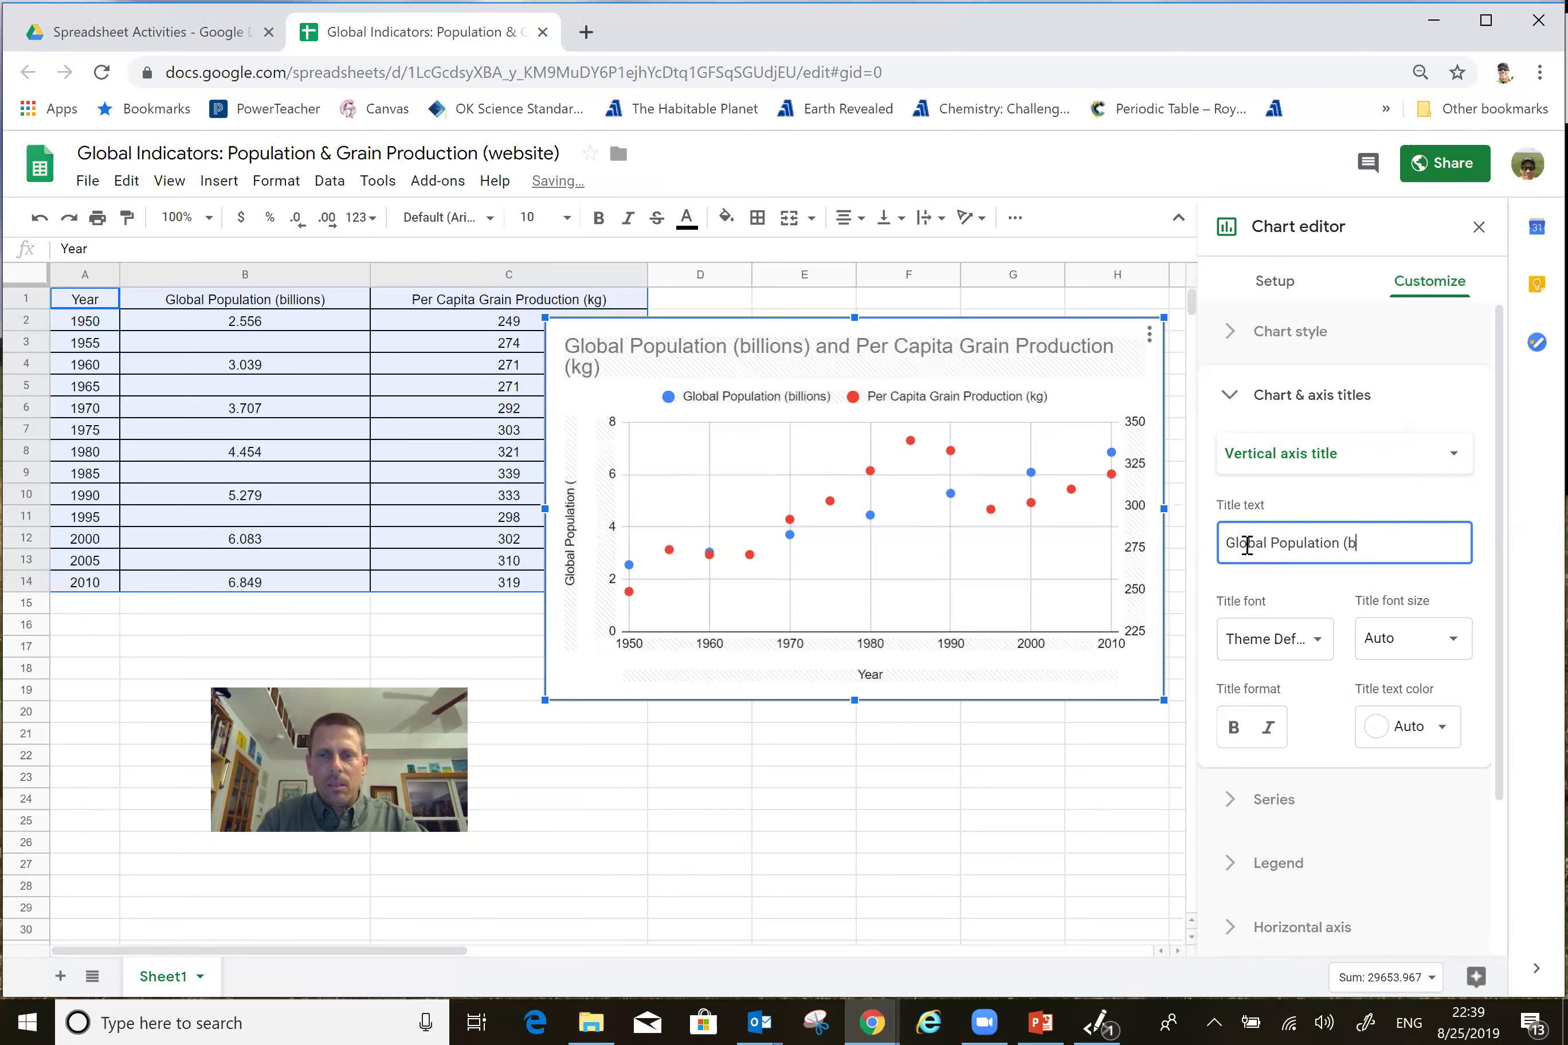
pyautogui.write('billions')
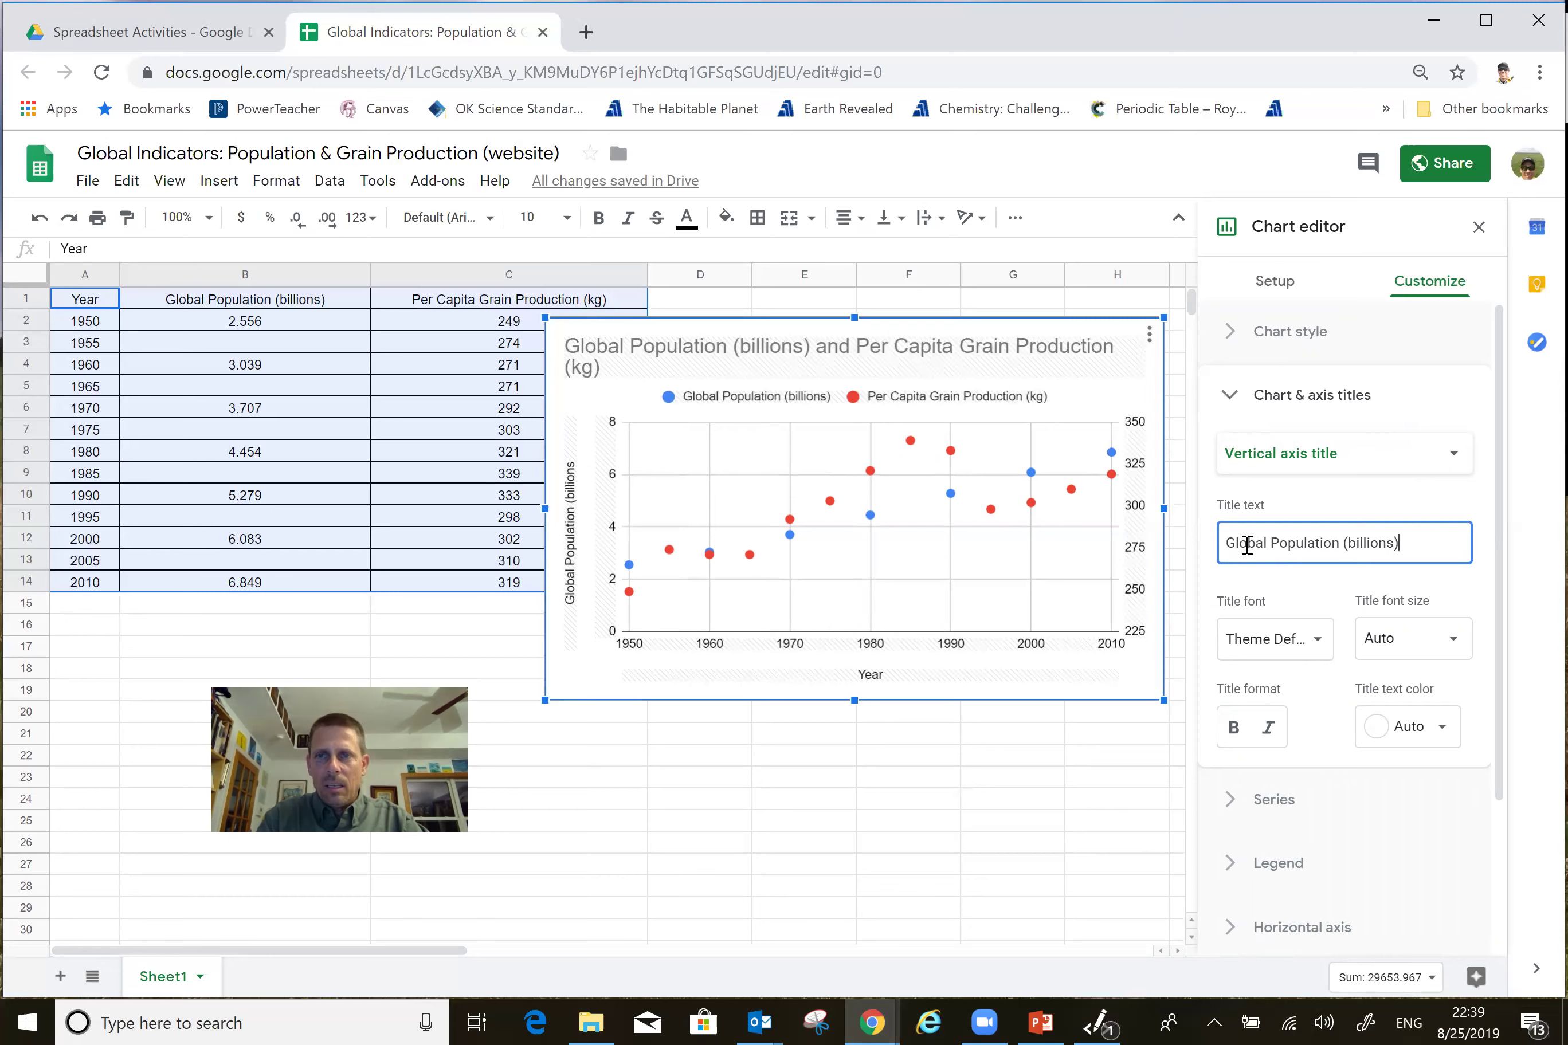
pyautogui.write(')')
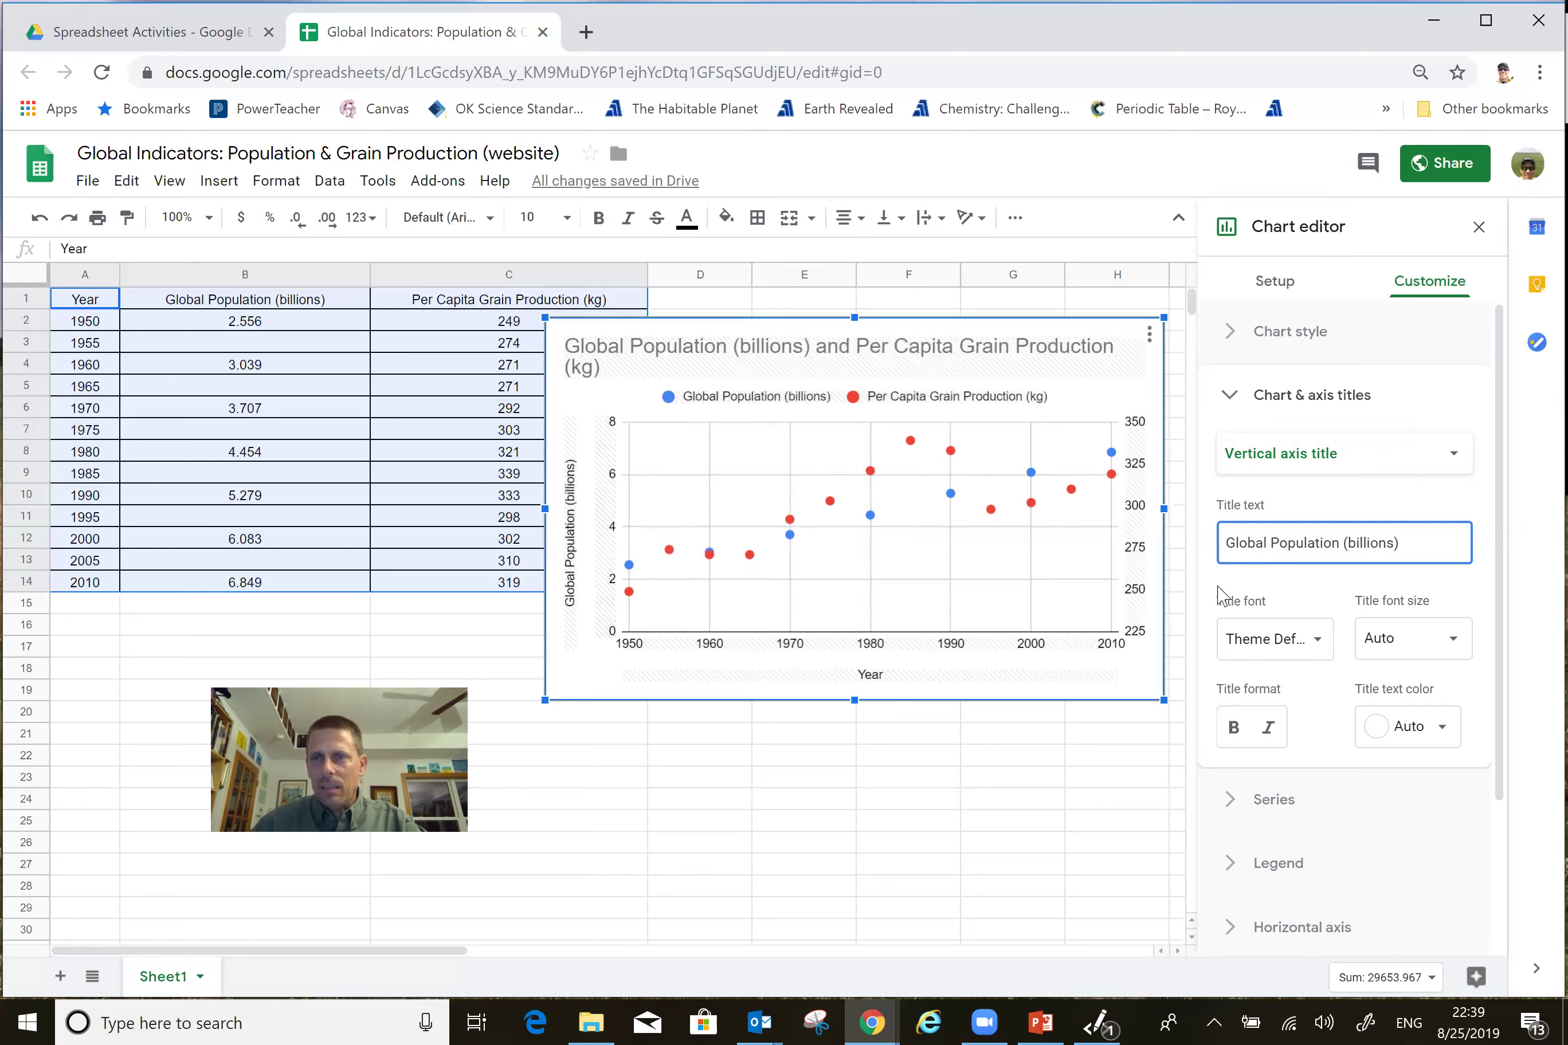
pyautogui.click(1442, 728)
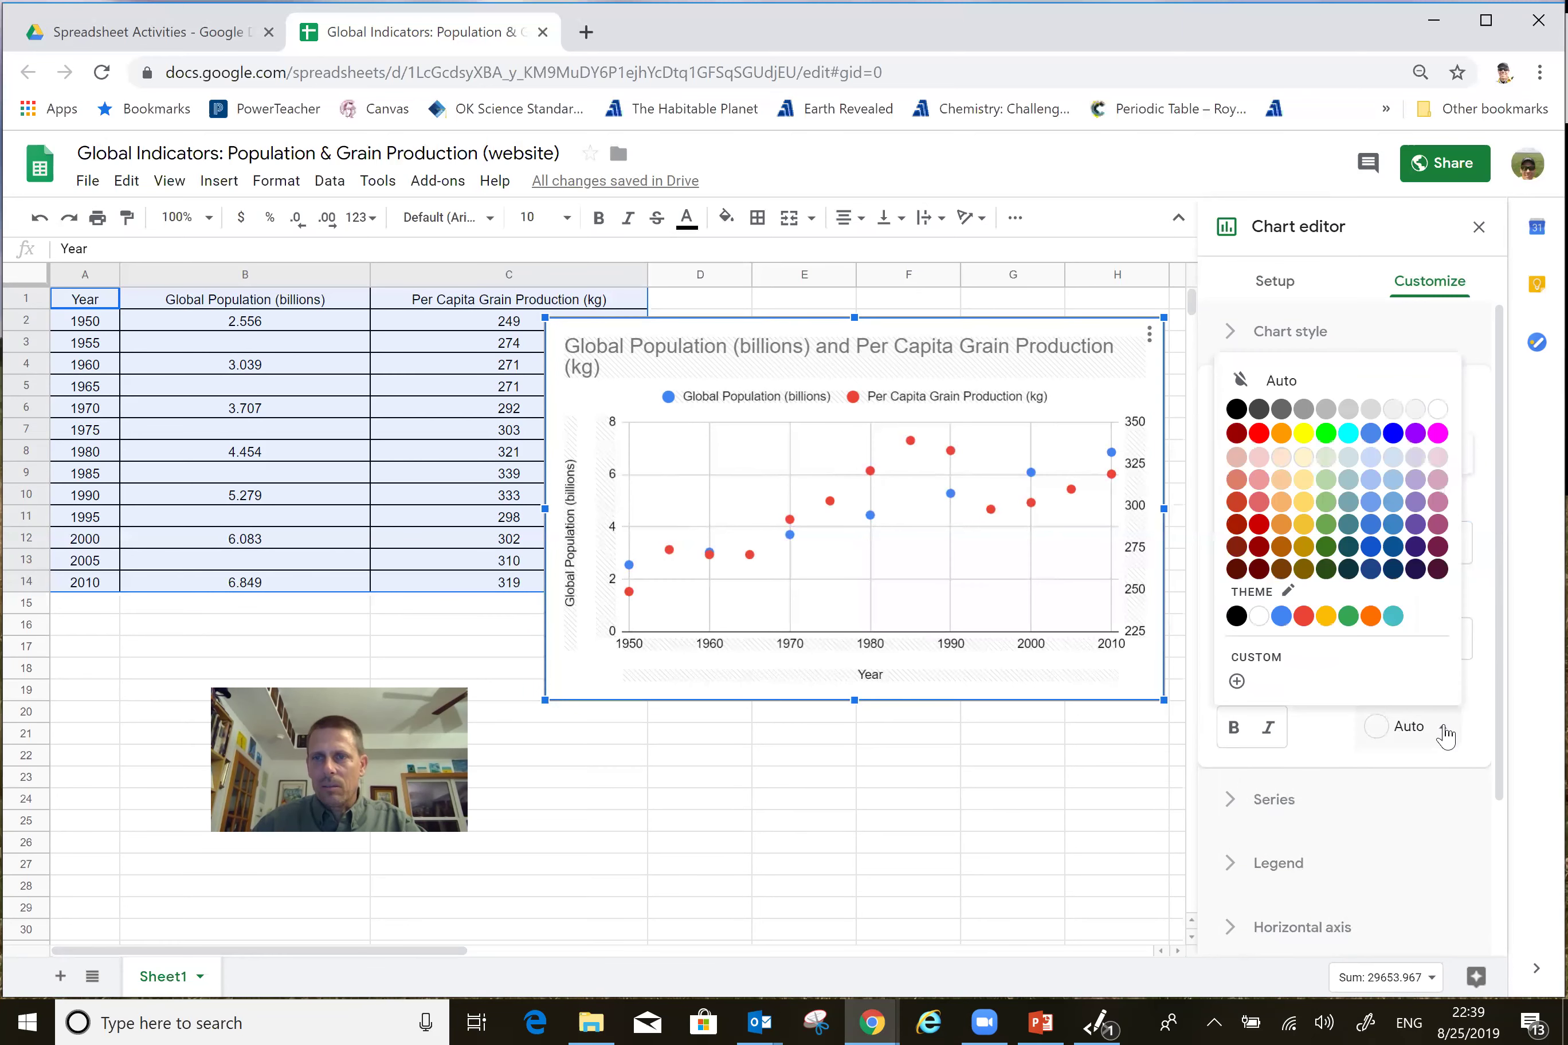
pyautogui.click(1281, 616)
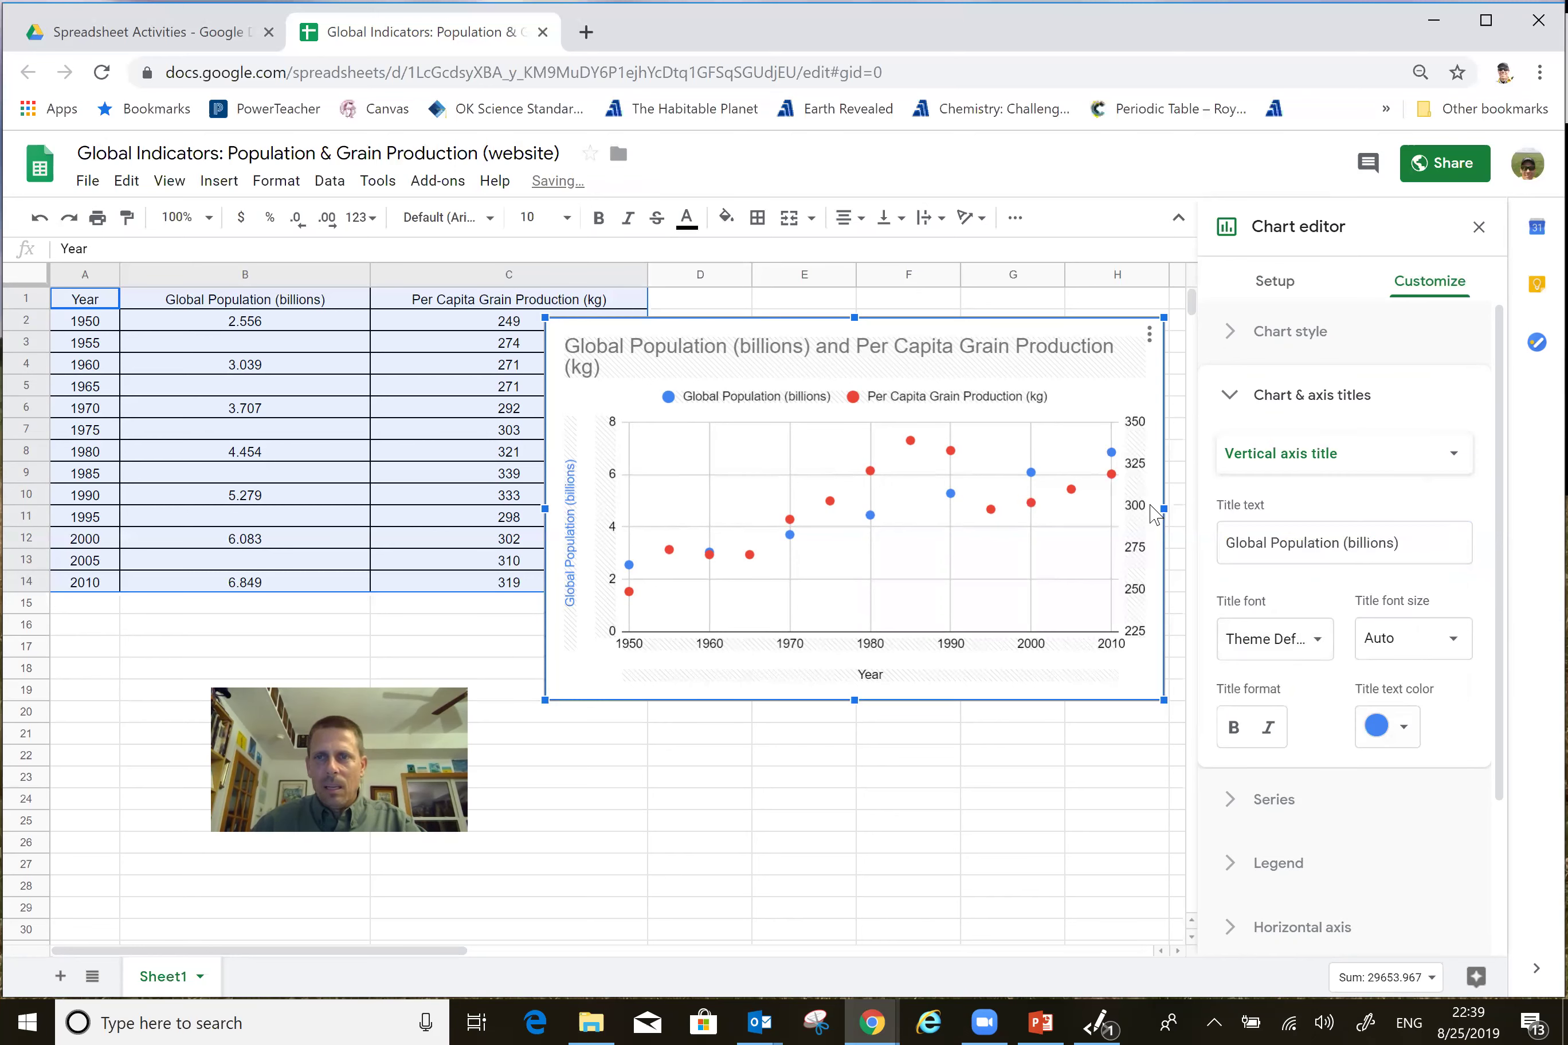
# Add the right vertical axis title "Per Capita Grain Production (kg)" and colour its text the theme red that matches the grain points
pyautogui.click(1454, 455)
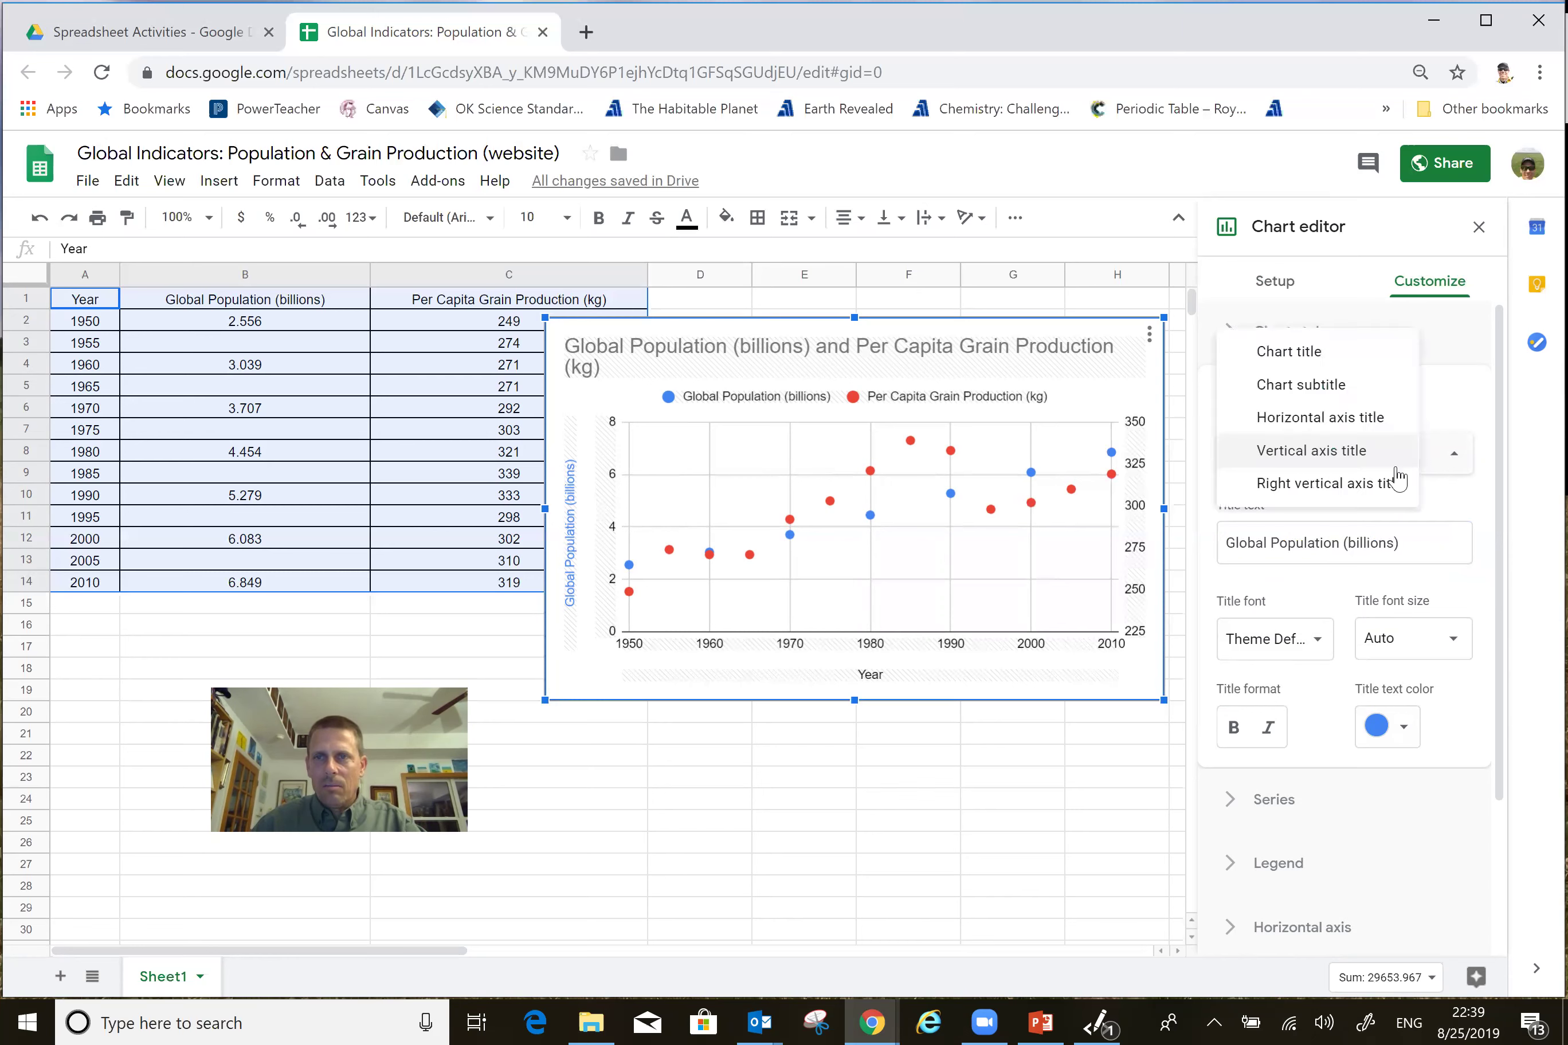
pyautogui.click(1327, 495)
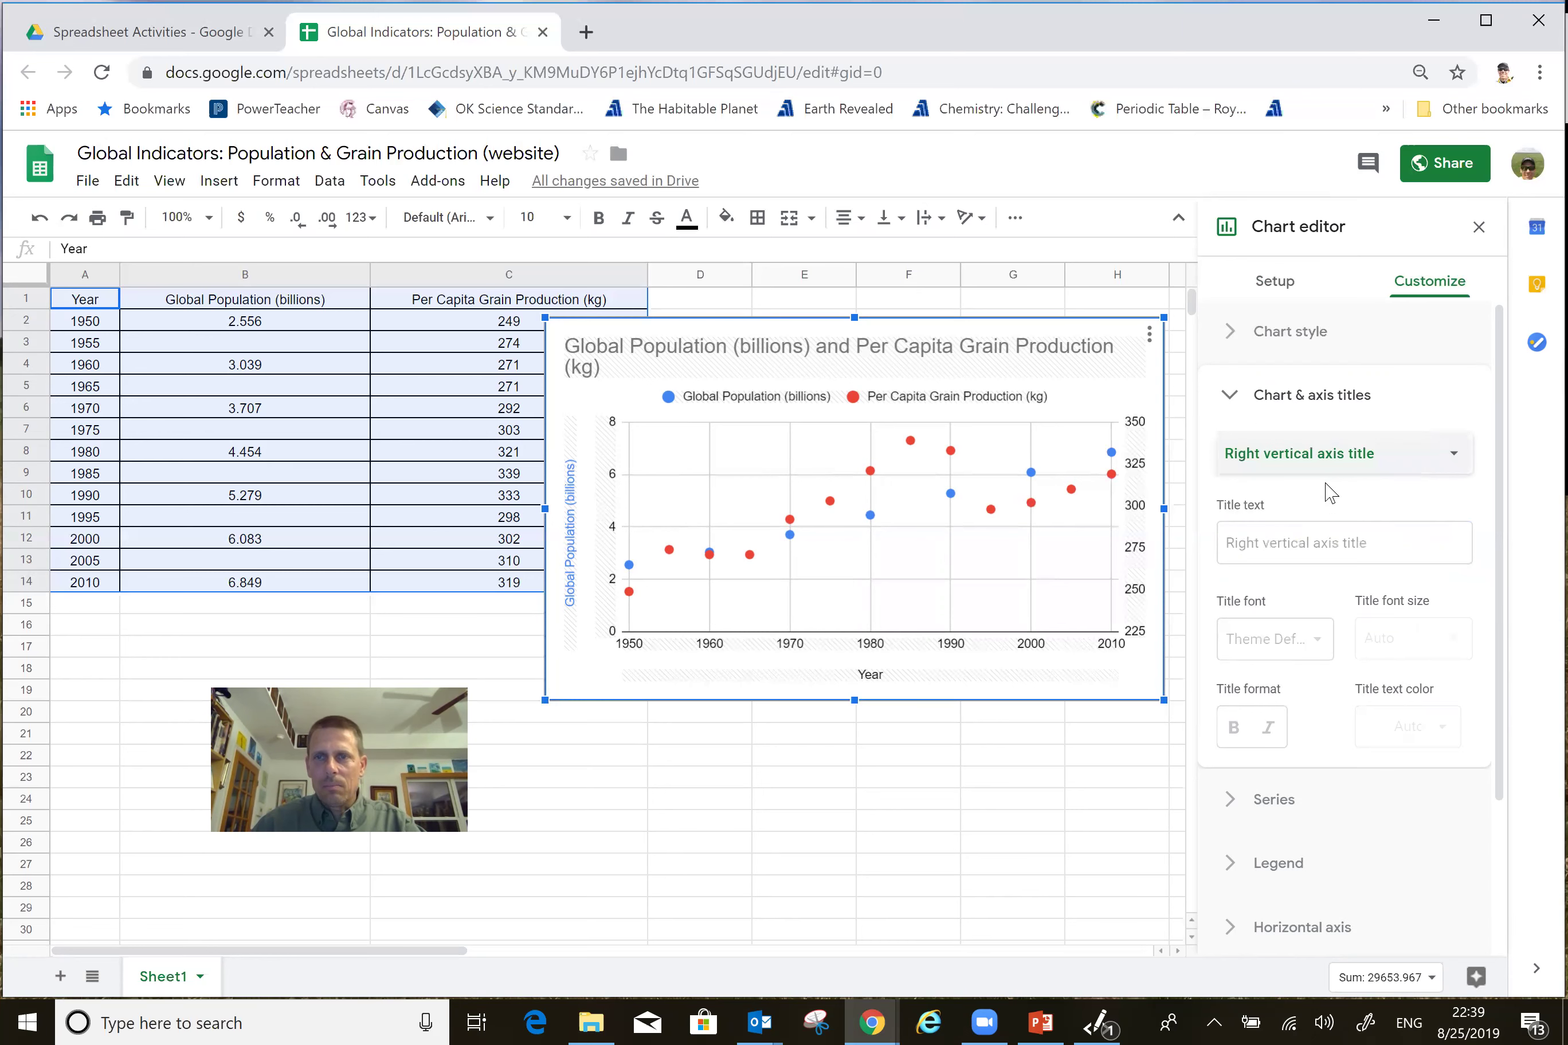
pyautogui.click(1374, 545)
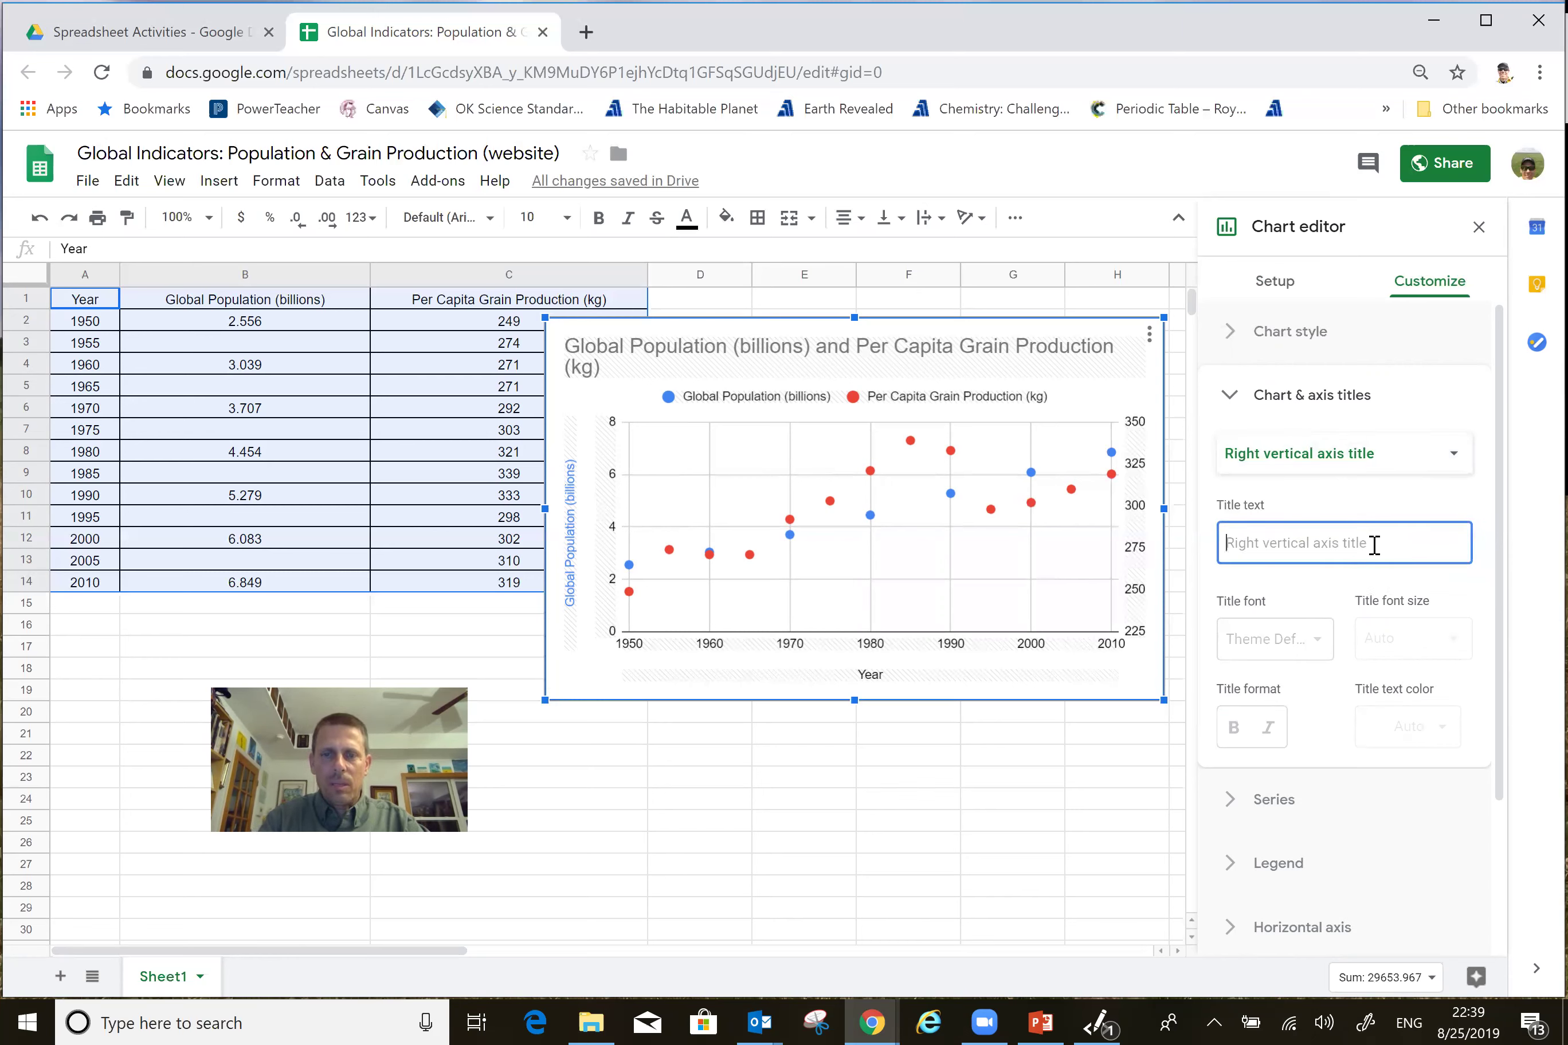
pyautogui.write('Per Capita Grain Producti')
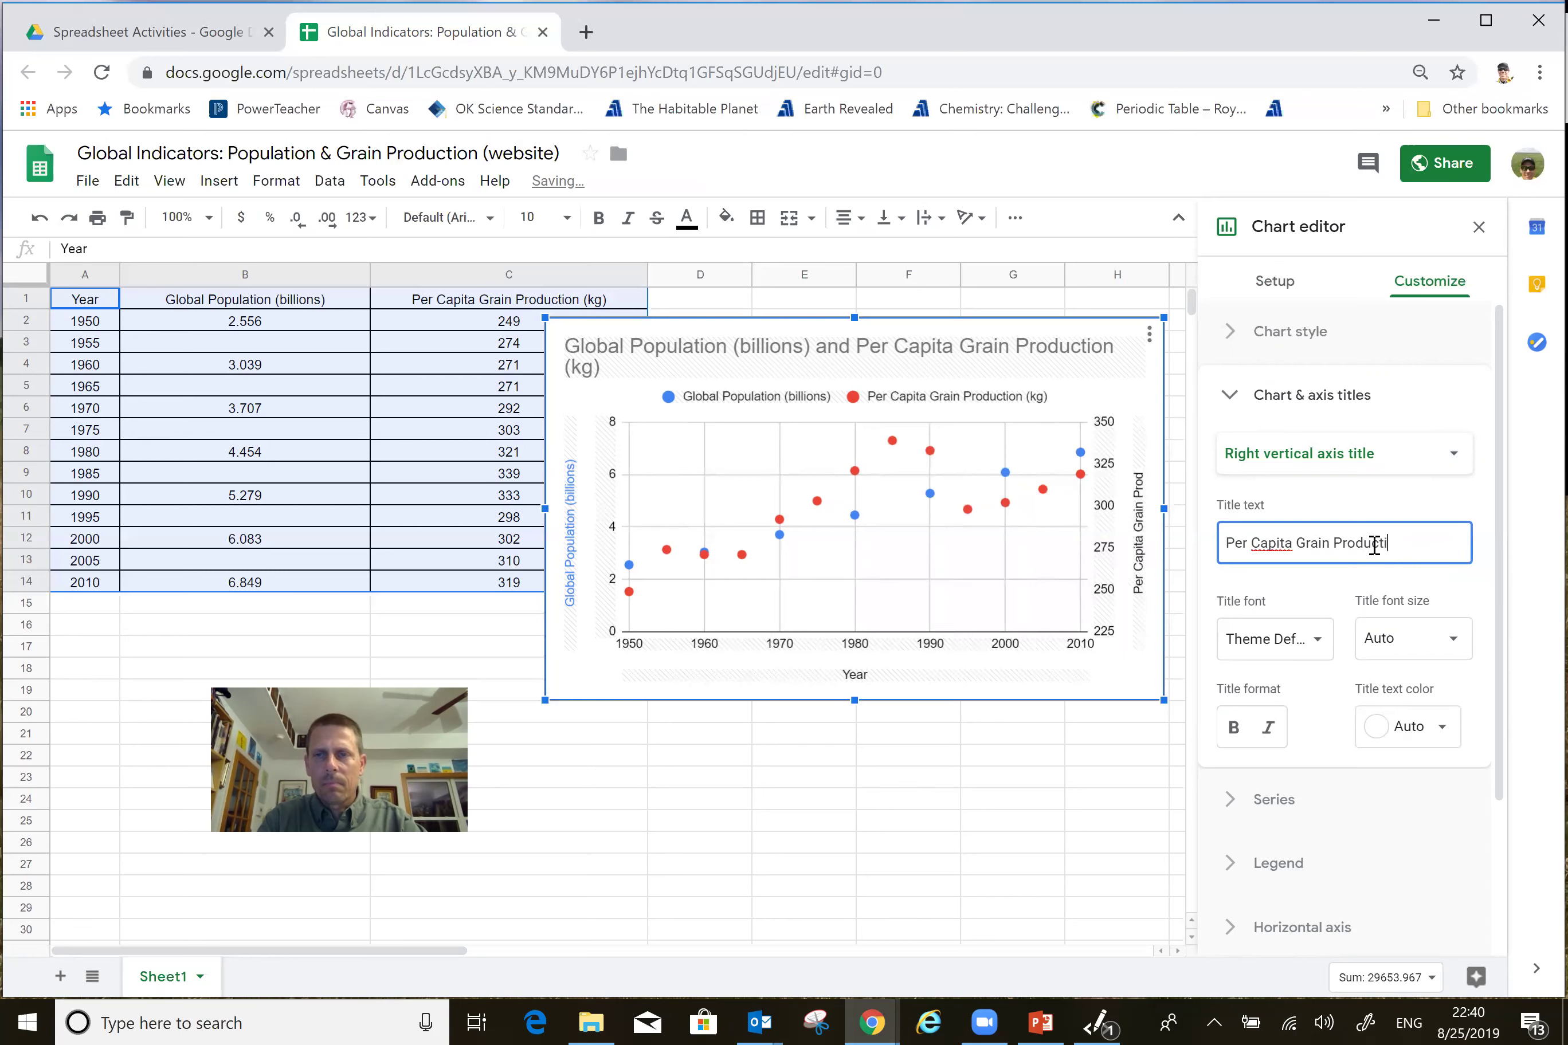
pyautogui.write('(kg)')
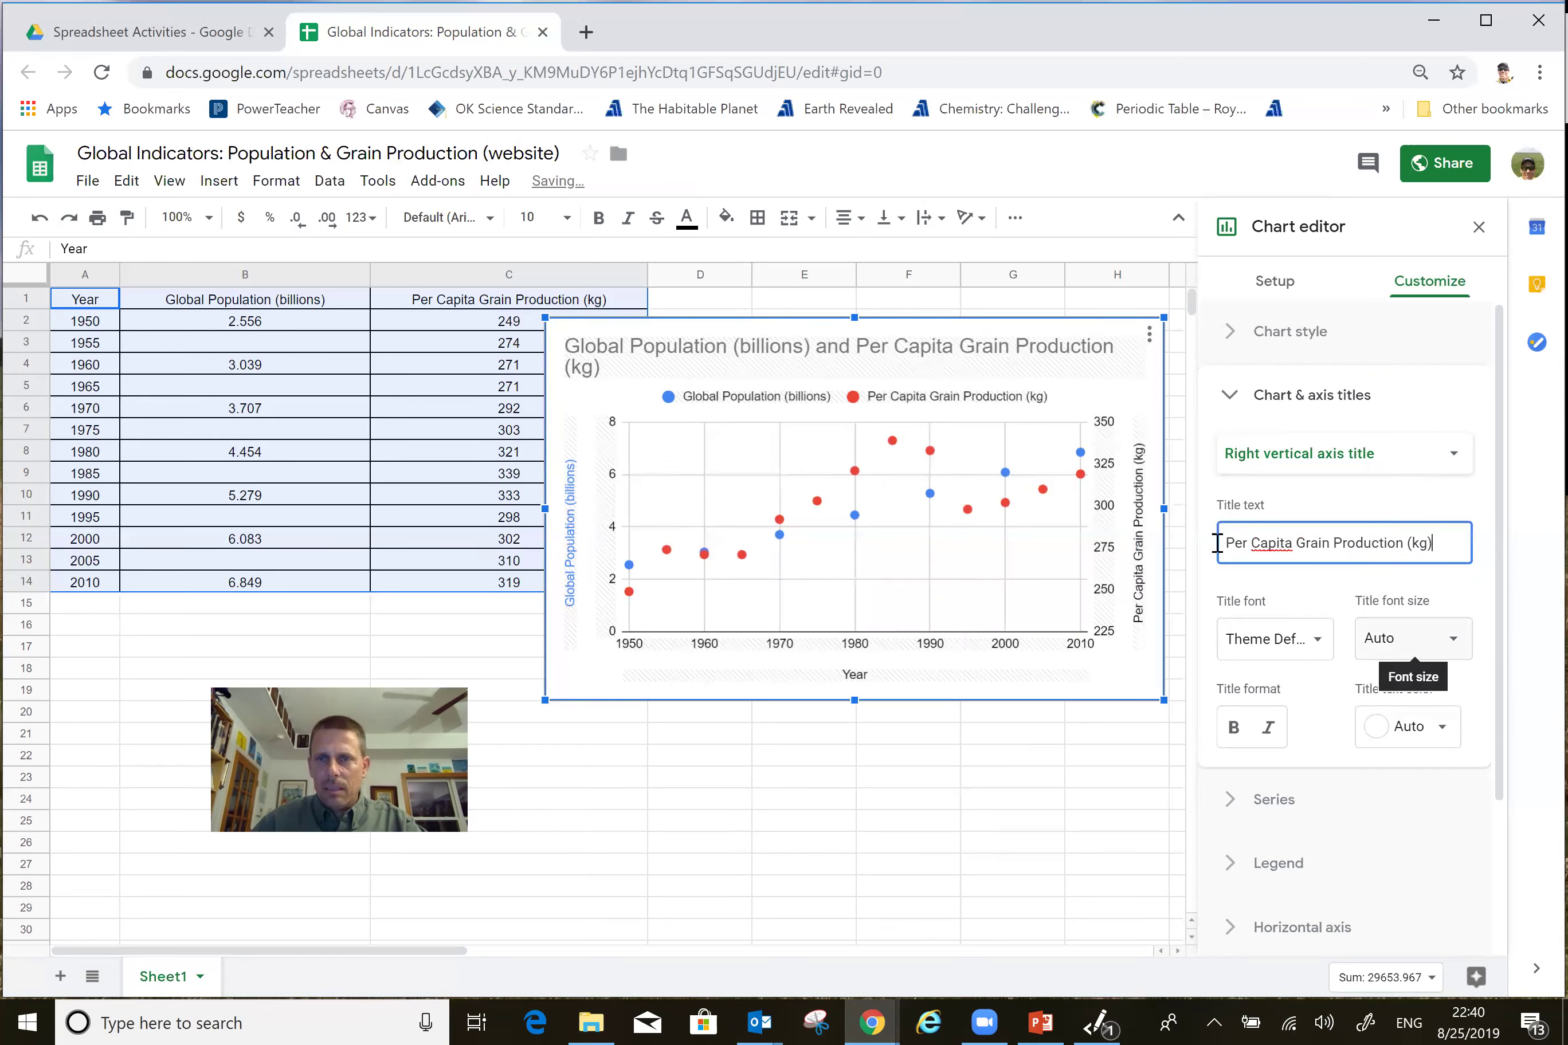
pyautogui.click(1411, 728)
pyautogui.click(1304, 615)
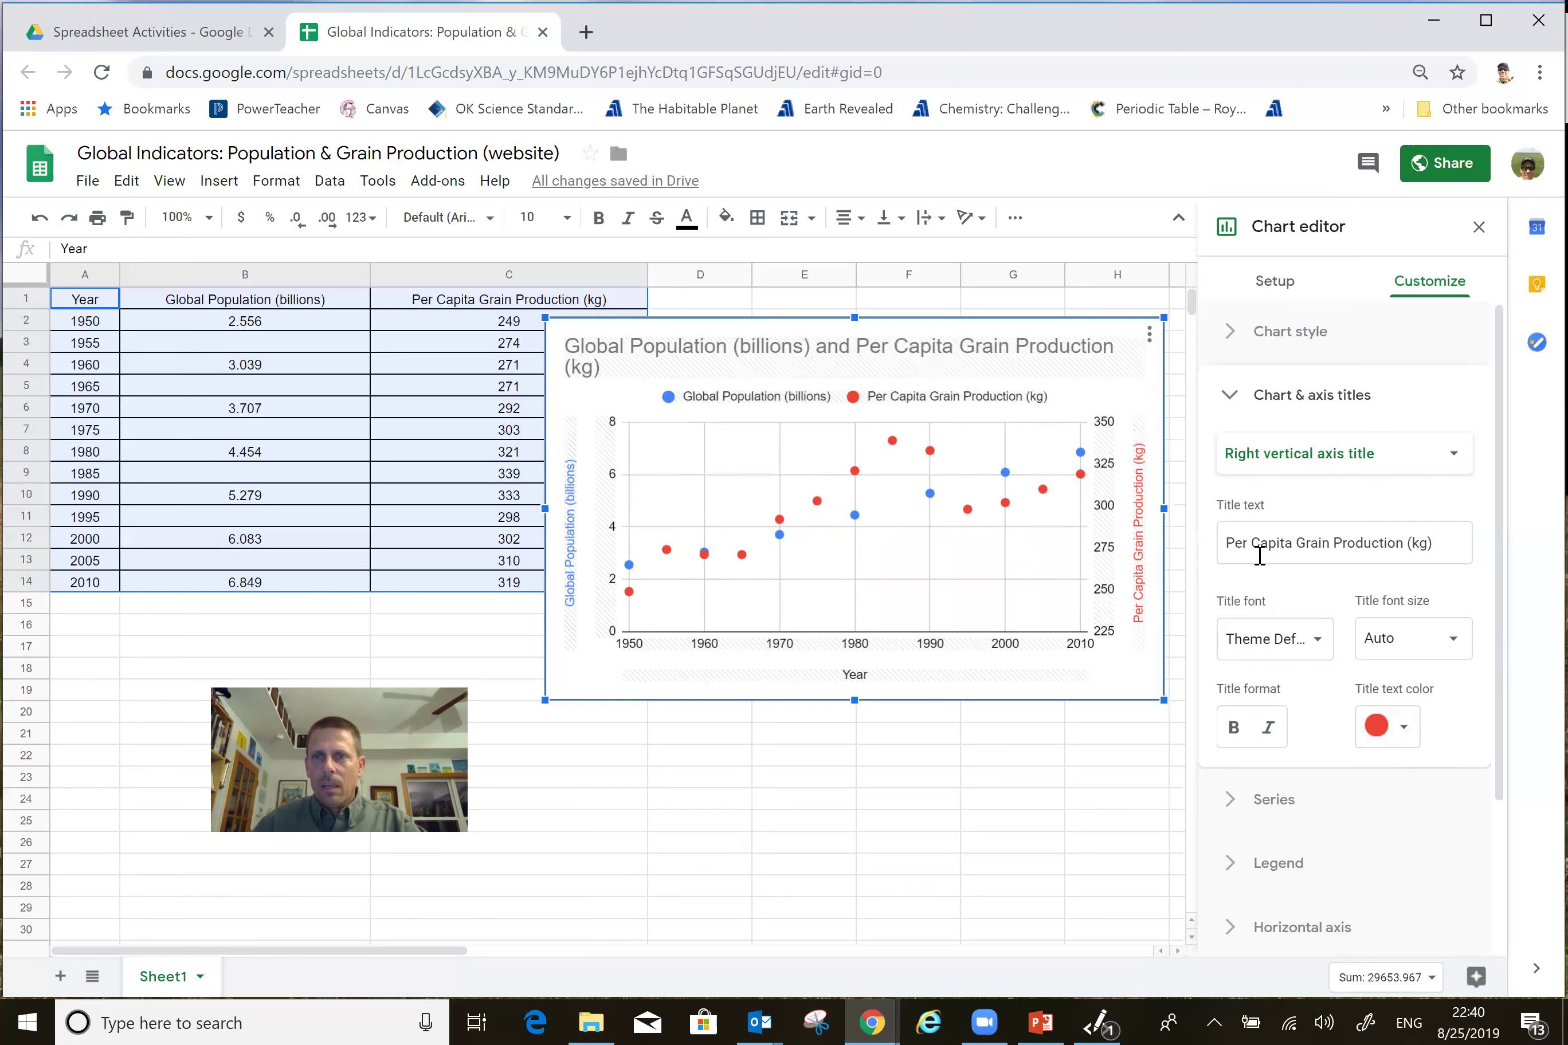
# Add a trendline to the Global Population (billions) series and show its R² value in the legend
pyautogui.click(1232, 404)
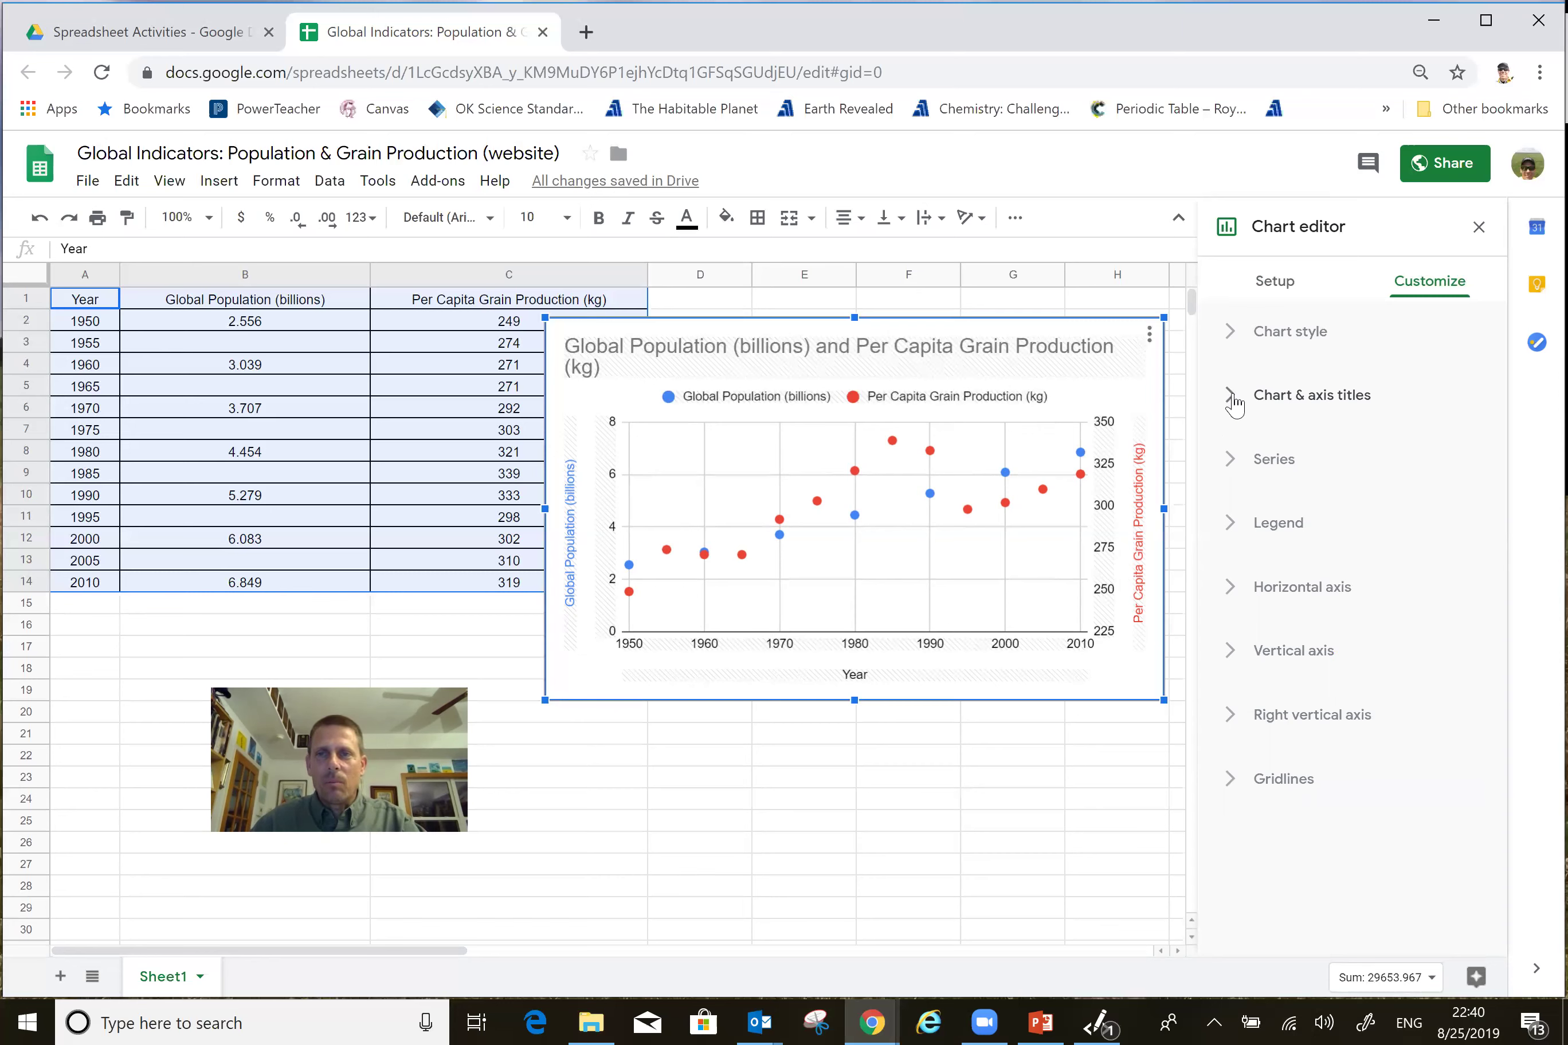
pyautogui.click(1233, 465)
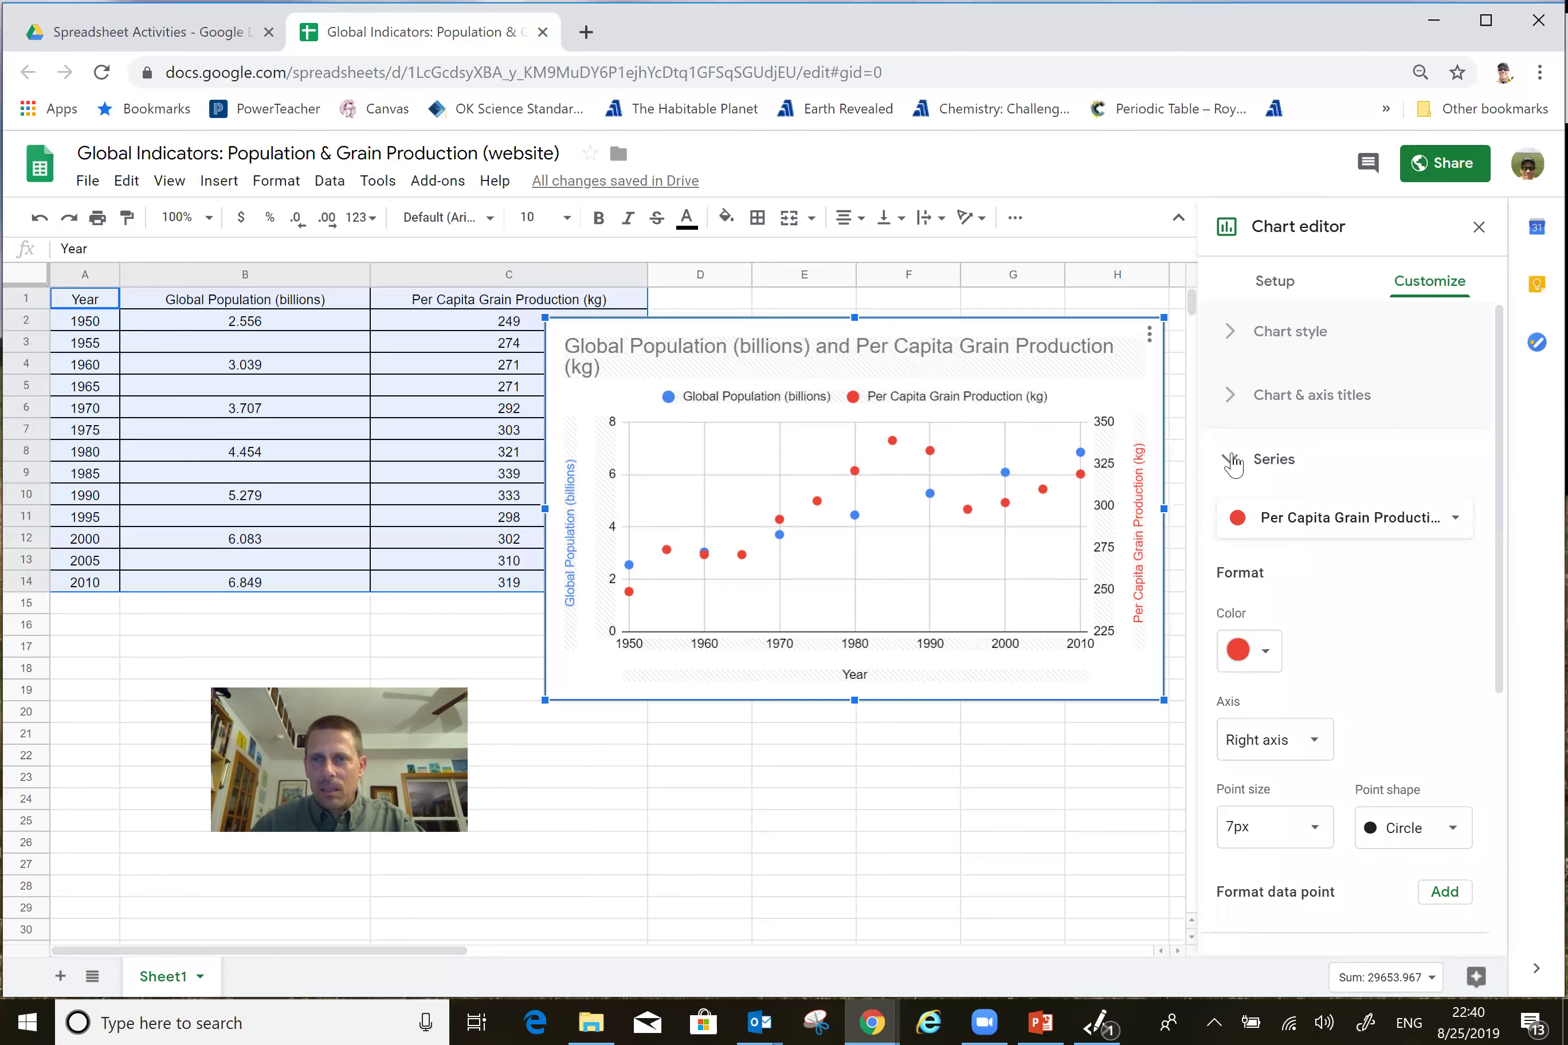
pyautogui.click(1448, 519)
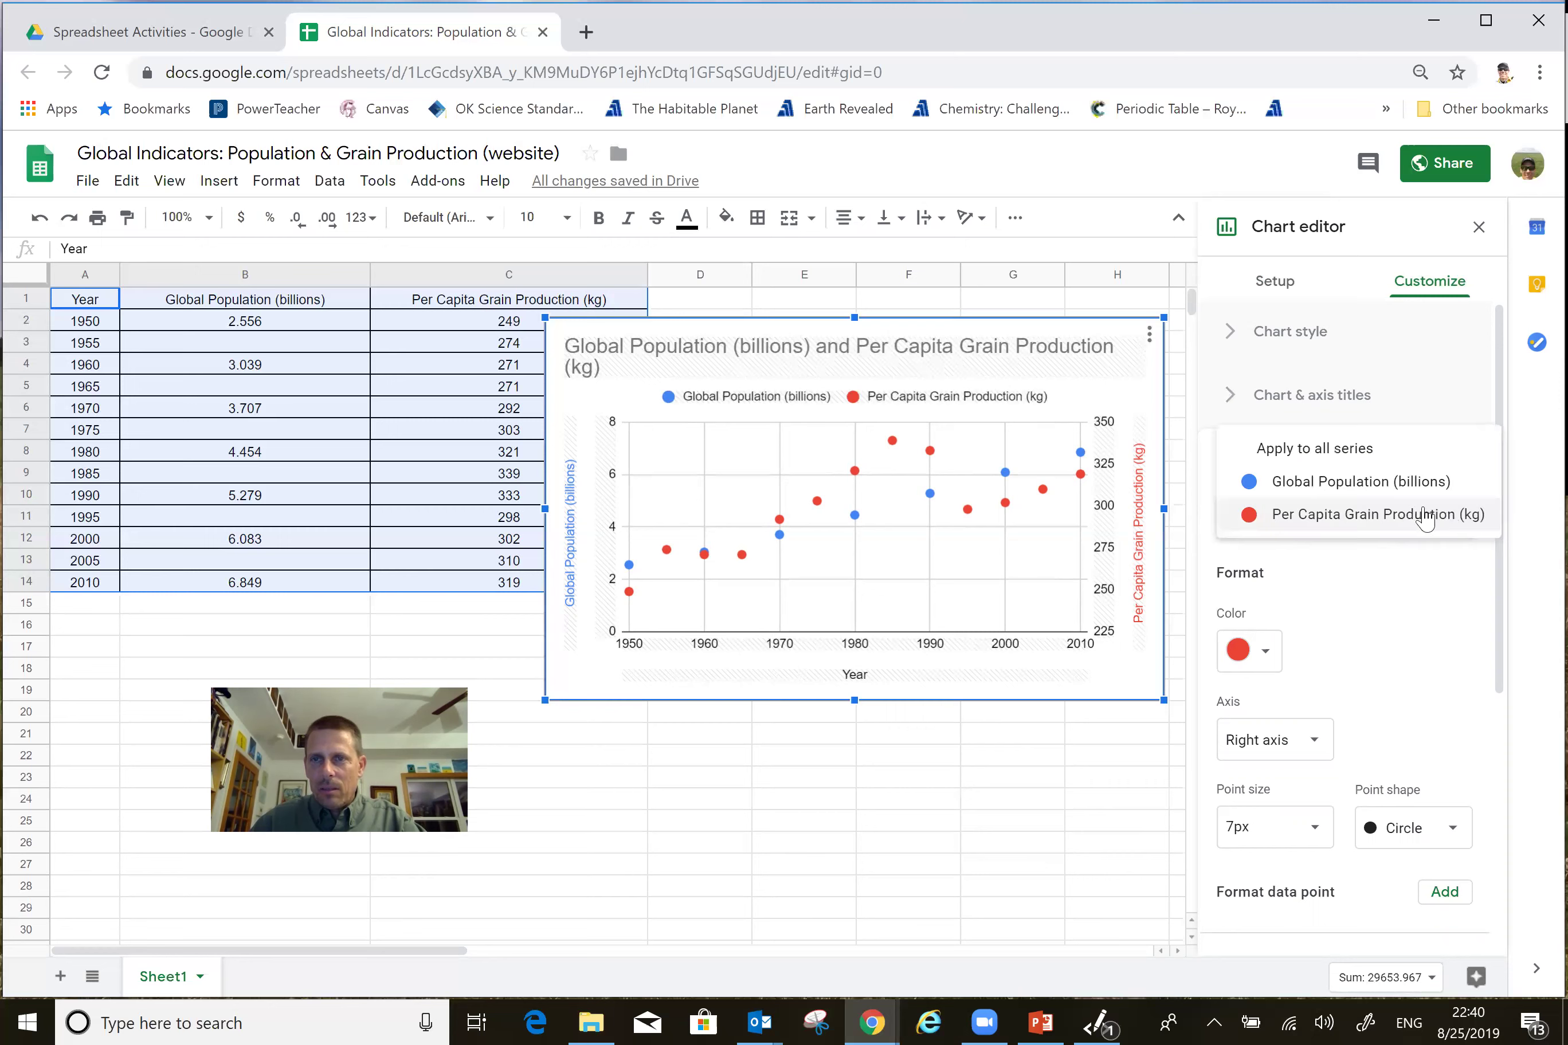
pyautogui.click(1367, 487)
pyautogui.scroll(-3, 1294, 500)
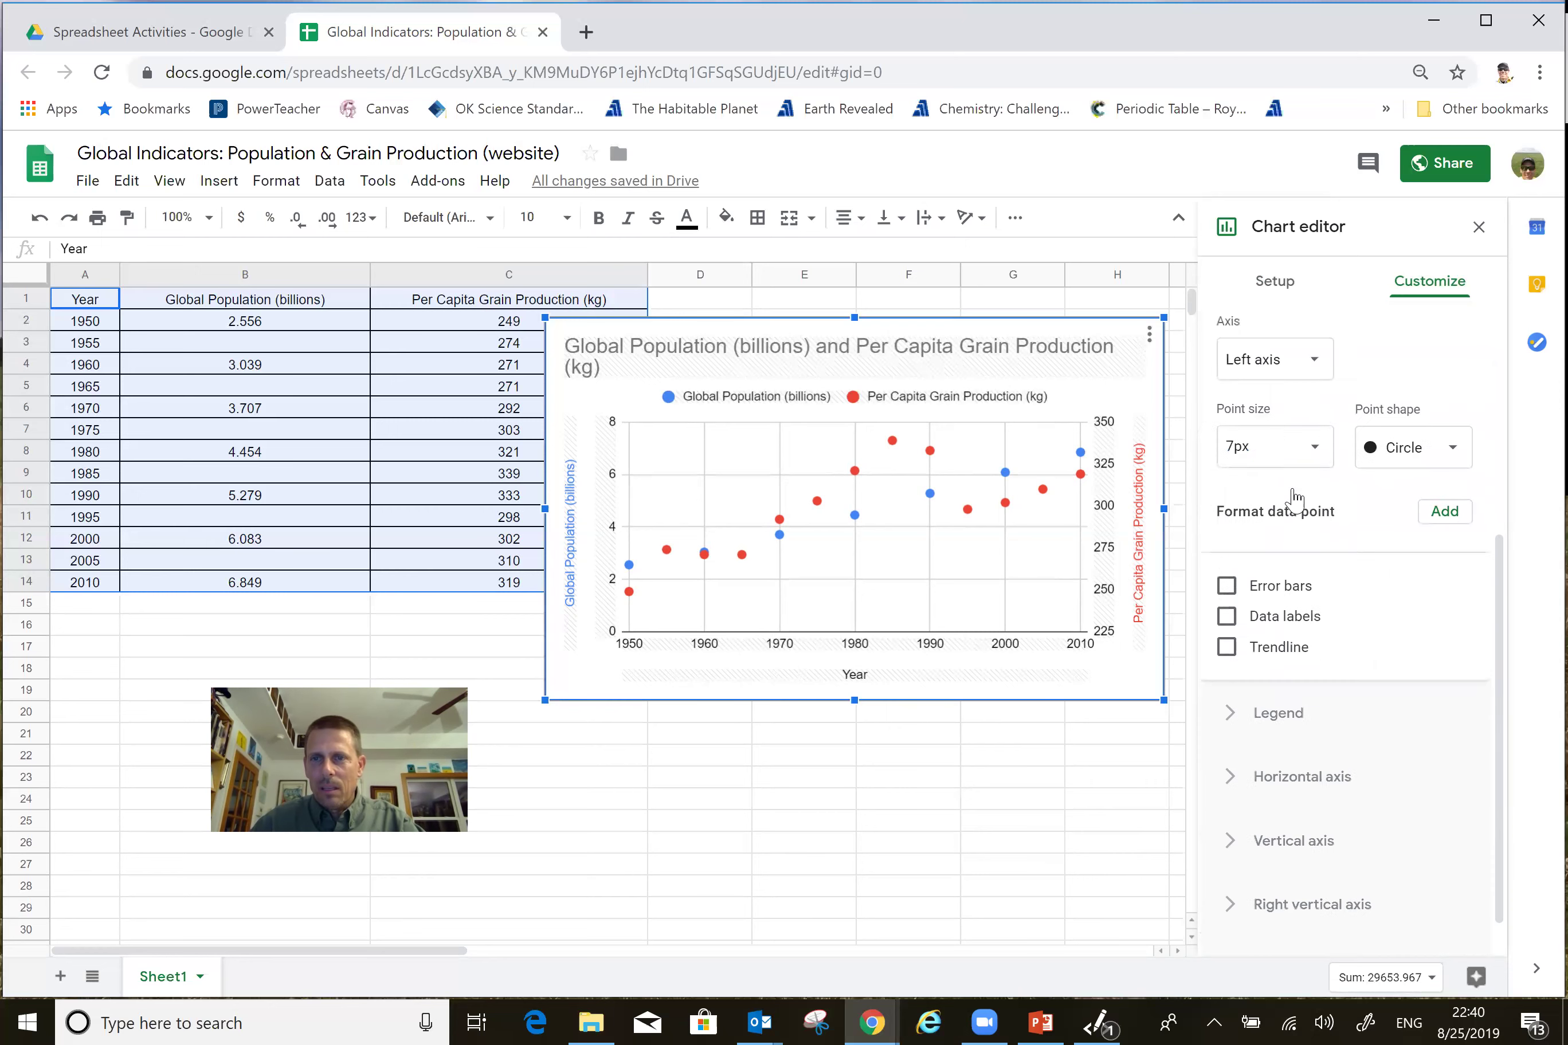
pyautogui.scroll(-3, 1294, 499)
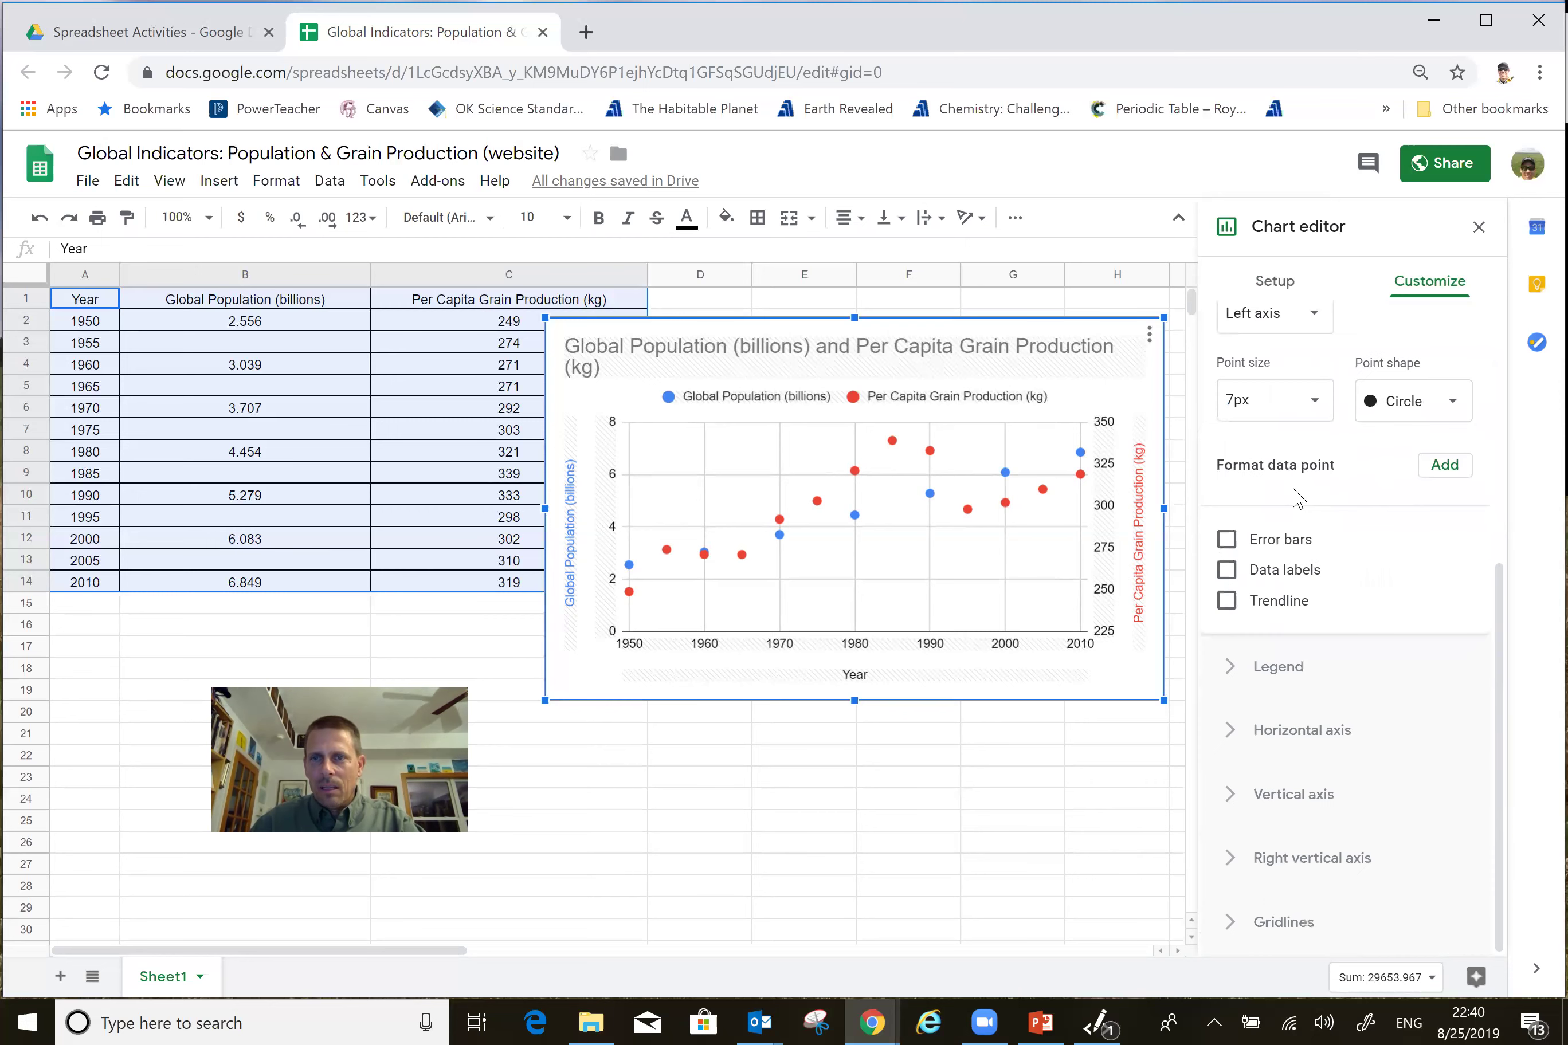
pyautogui.click(1226, 602)
pyautogui.scroll(-3, 1233, 606)
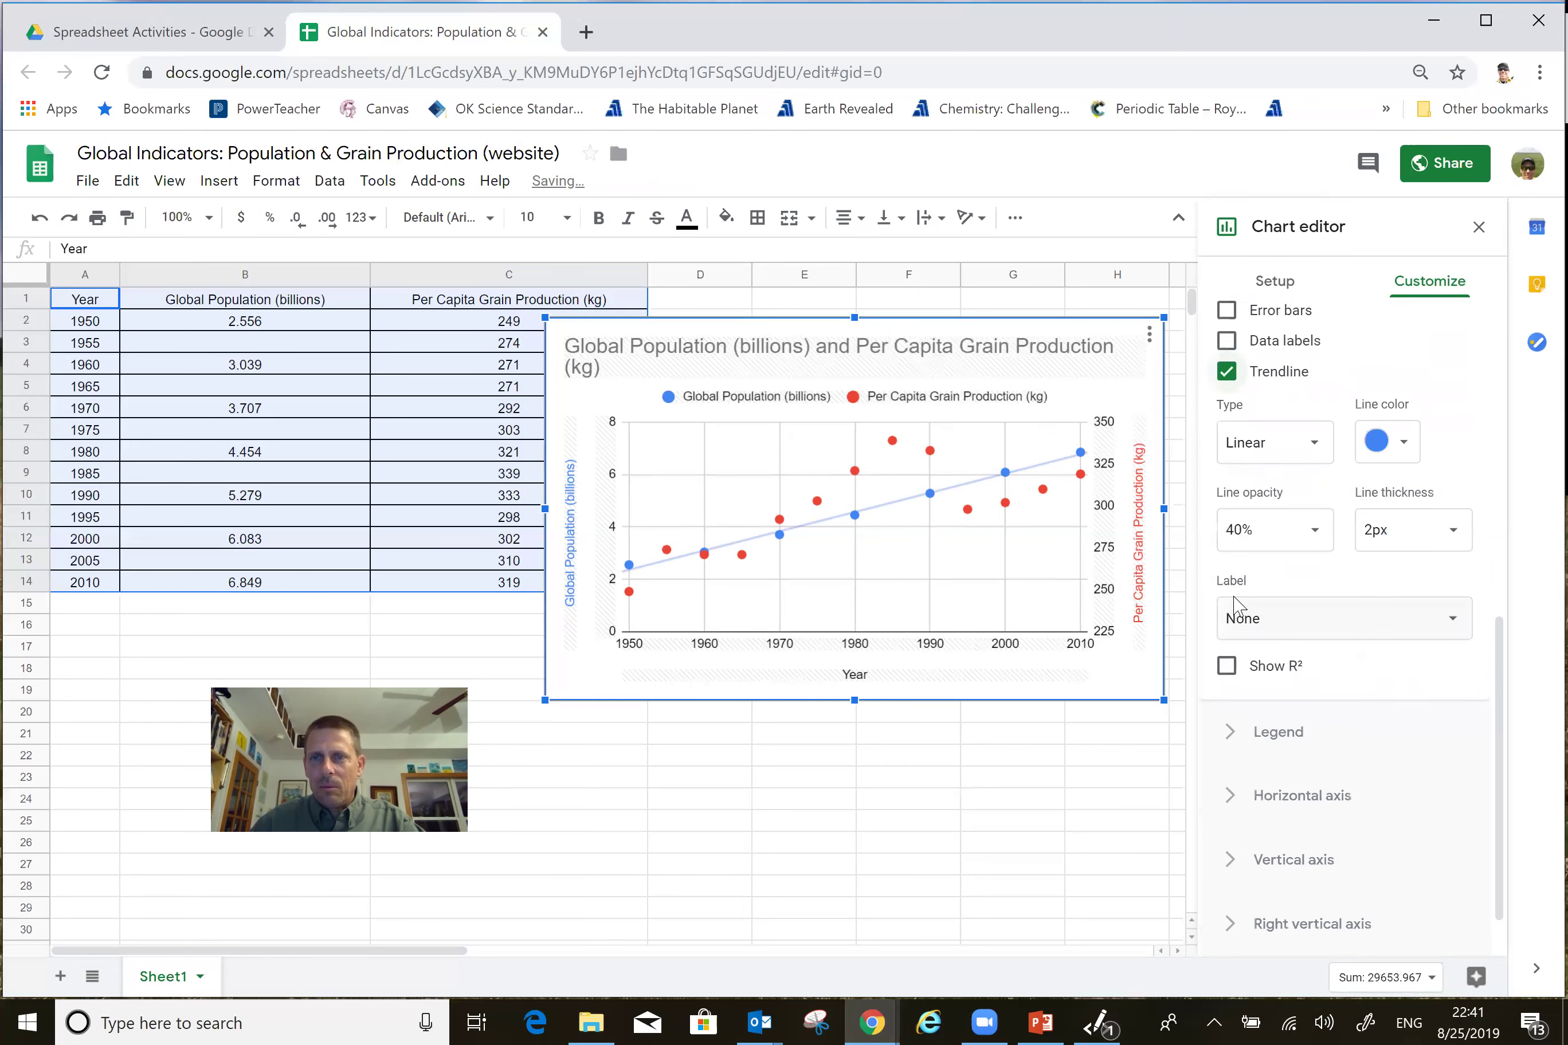
pyautogui.click(1226, 667)
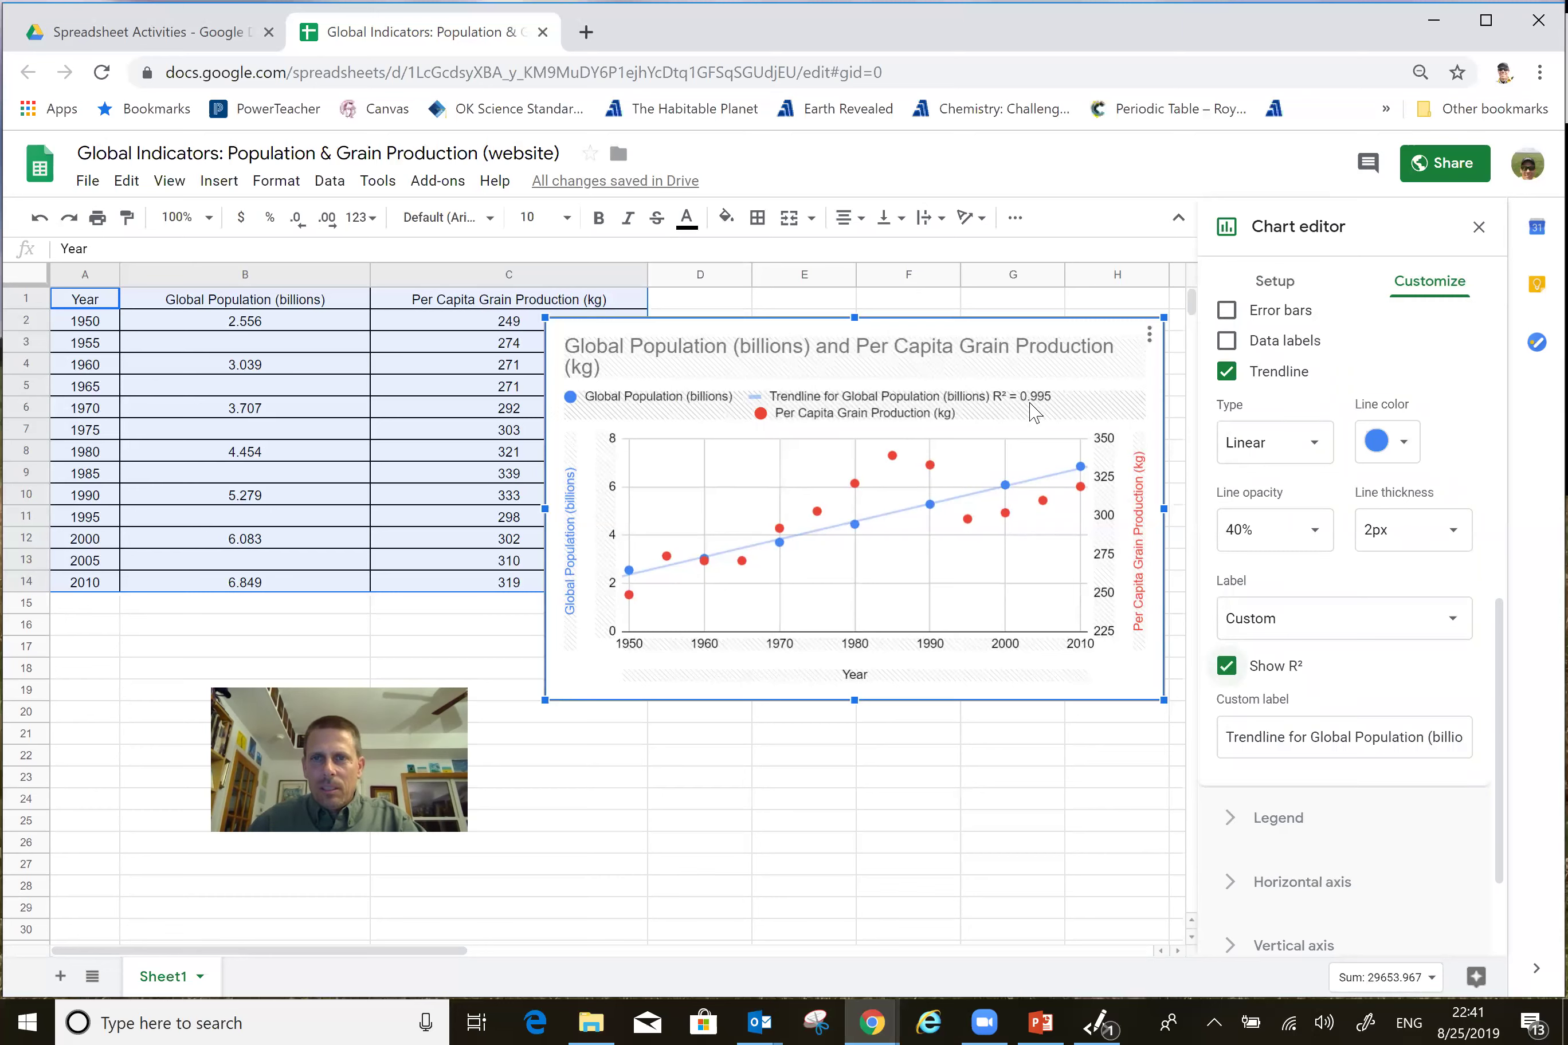
# Try the Exponential, Polynomial, Logarithmic and Power Series types on the Global Population trendline to compare their R² values
pyautogui.click(1320, 443)
pyautogui.click(1297, 470)
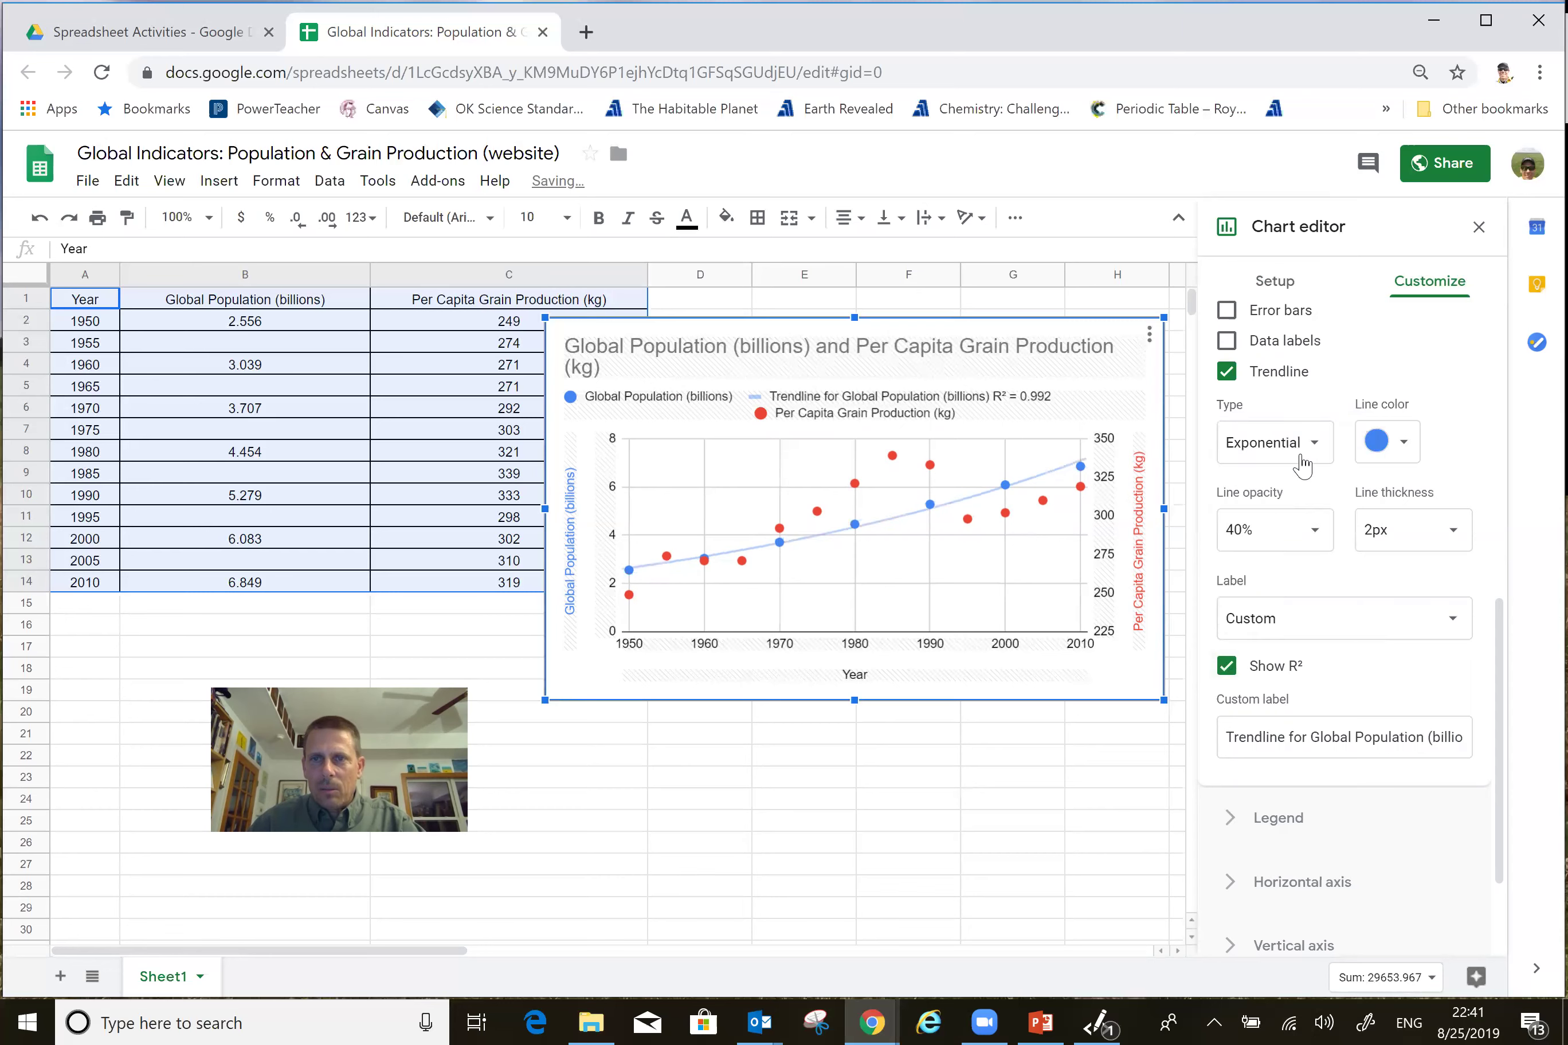
pyautogui.click(1310, 447)
pyautogui.click(1309, 472)
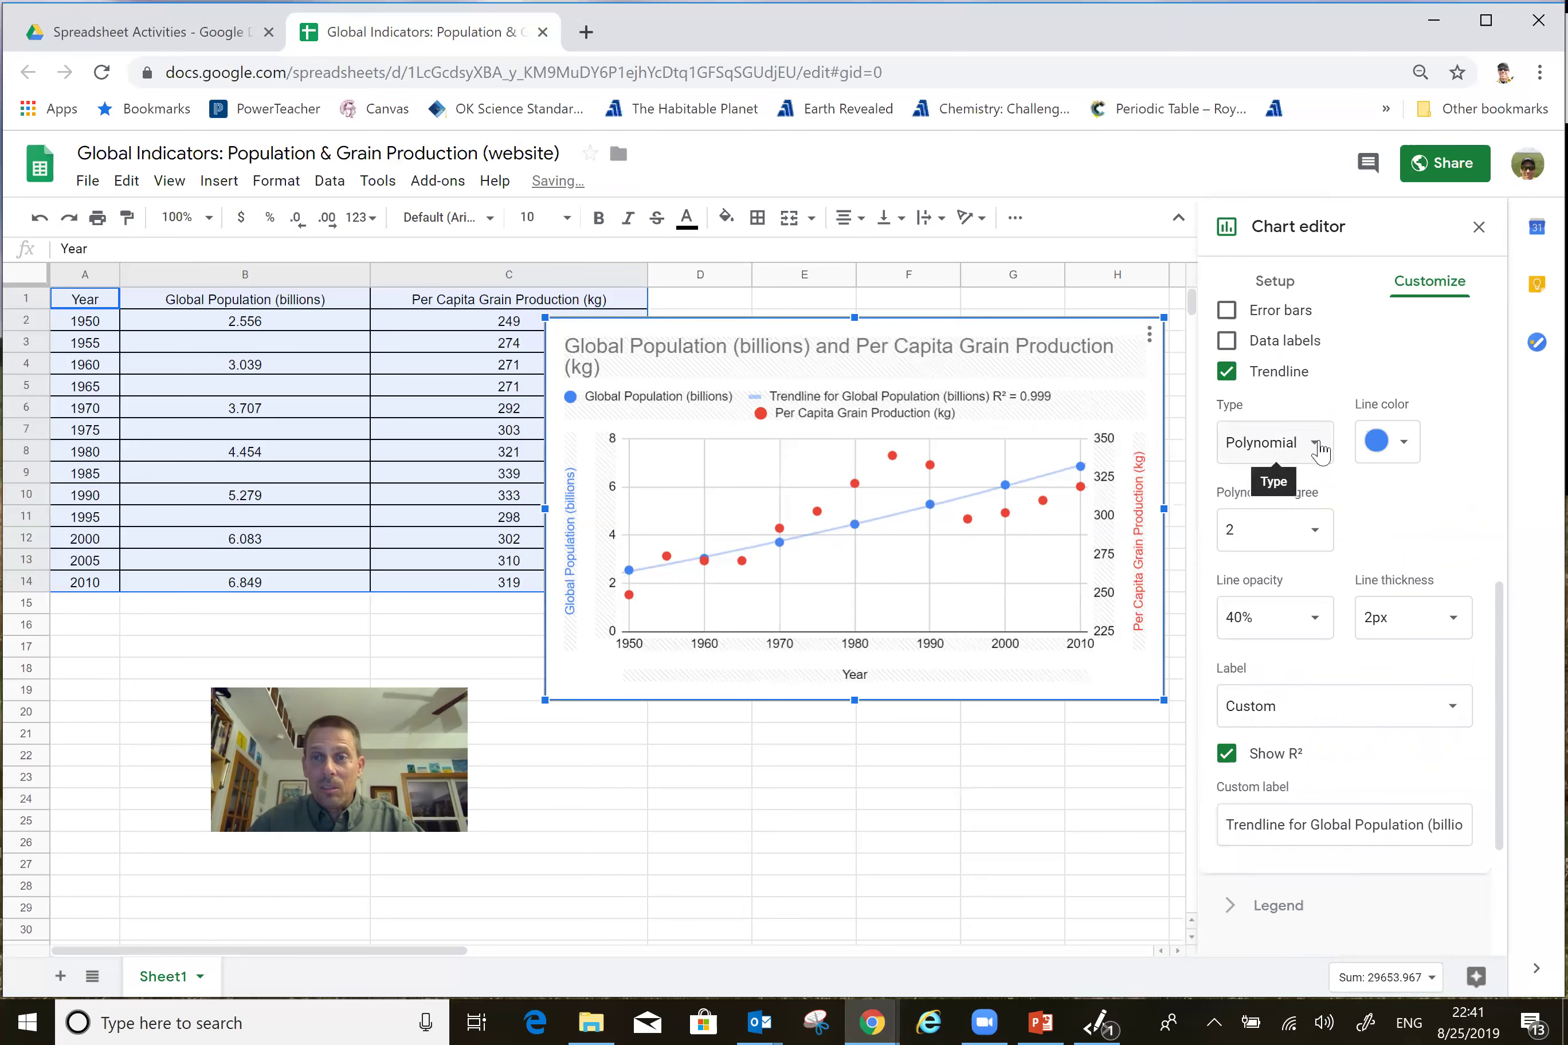
pyautogui.click(1317, 449)
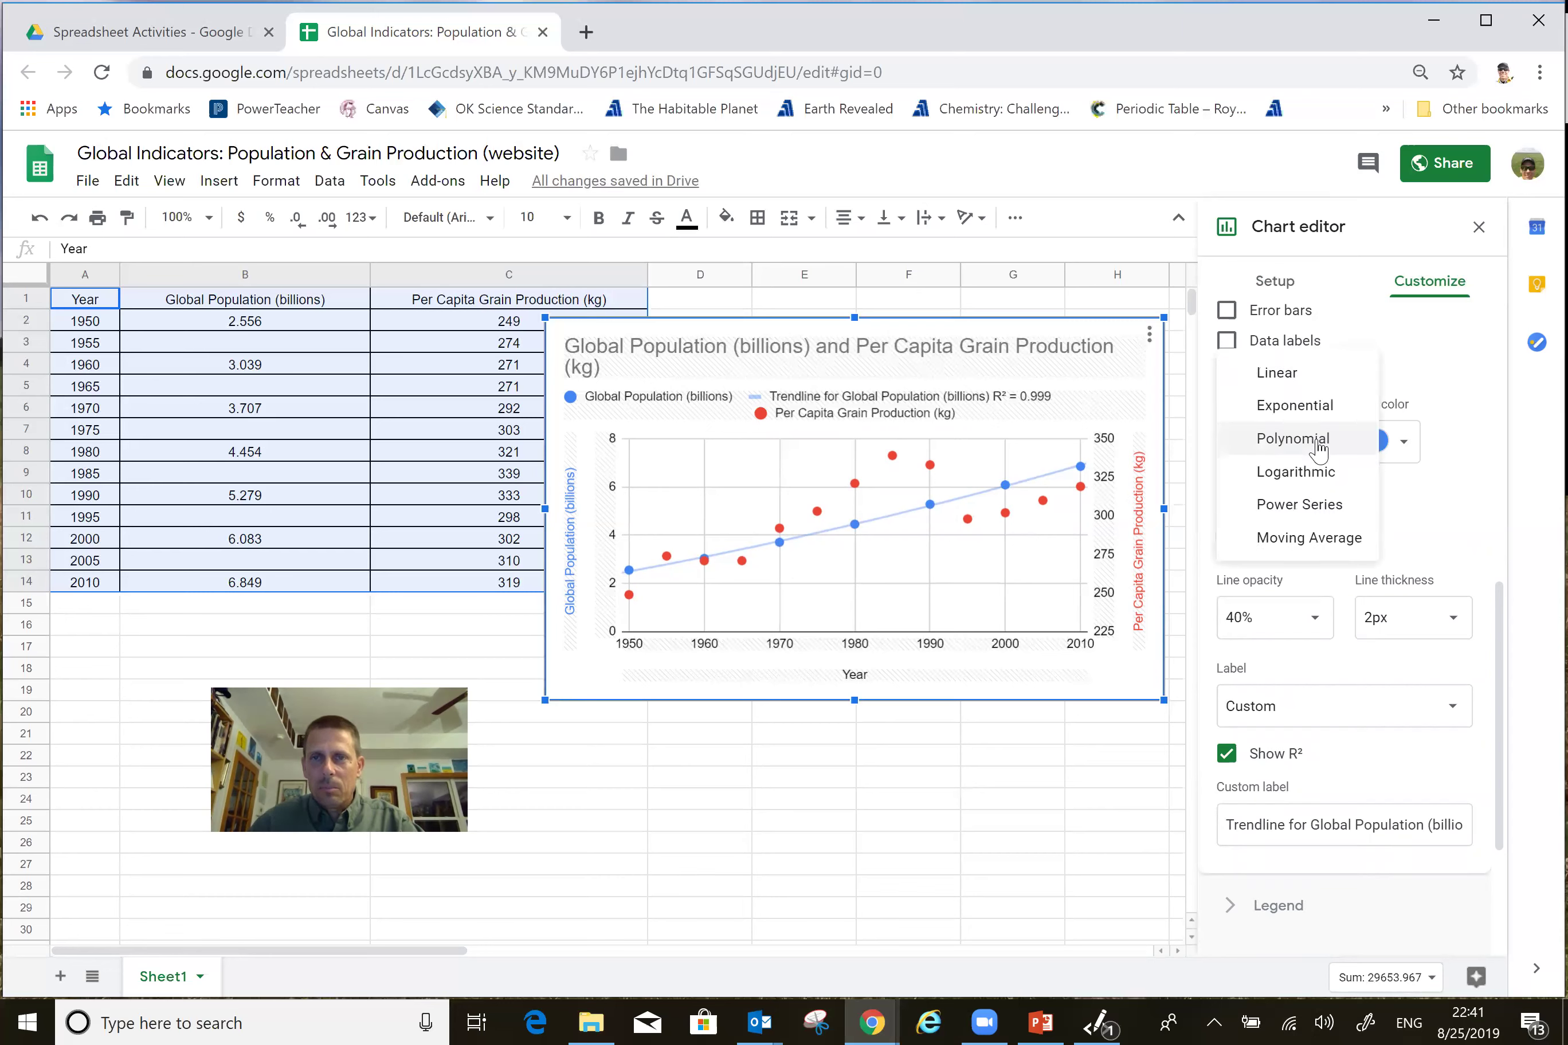
pyautogui.click(1311, 471)
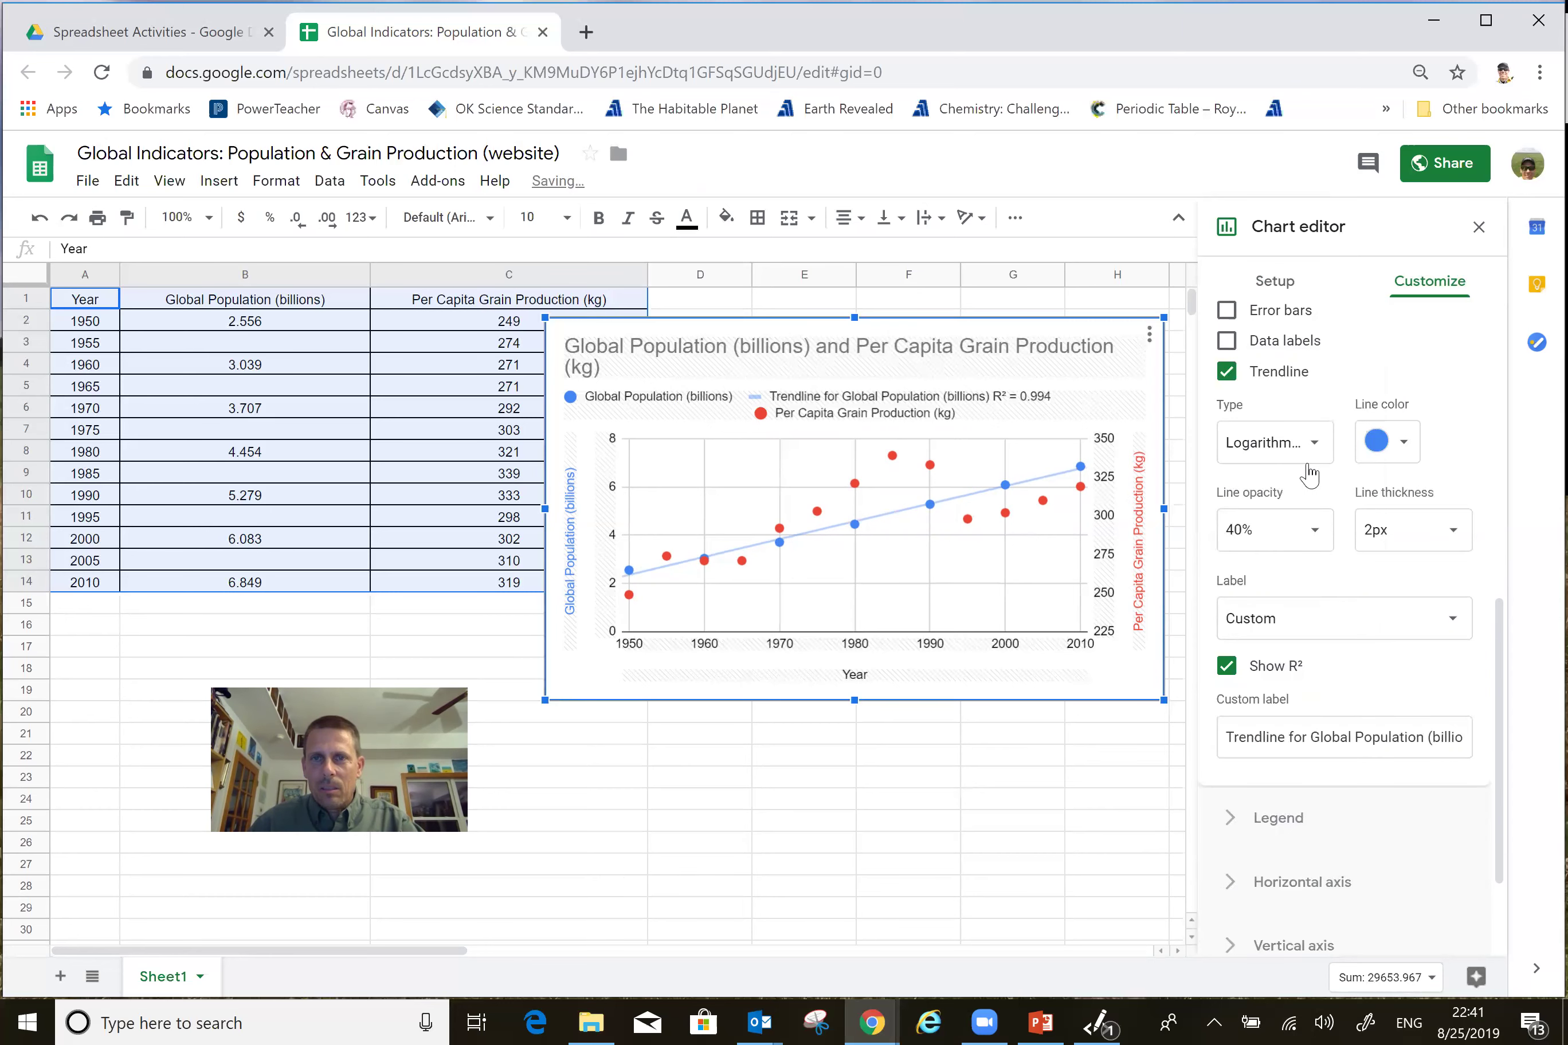
pyautogui.click(1316, 449)
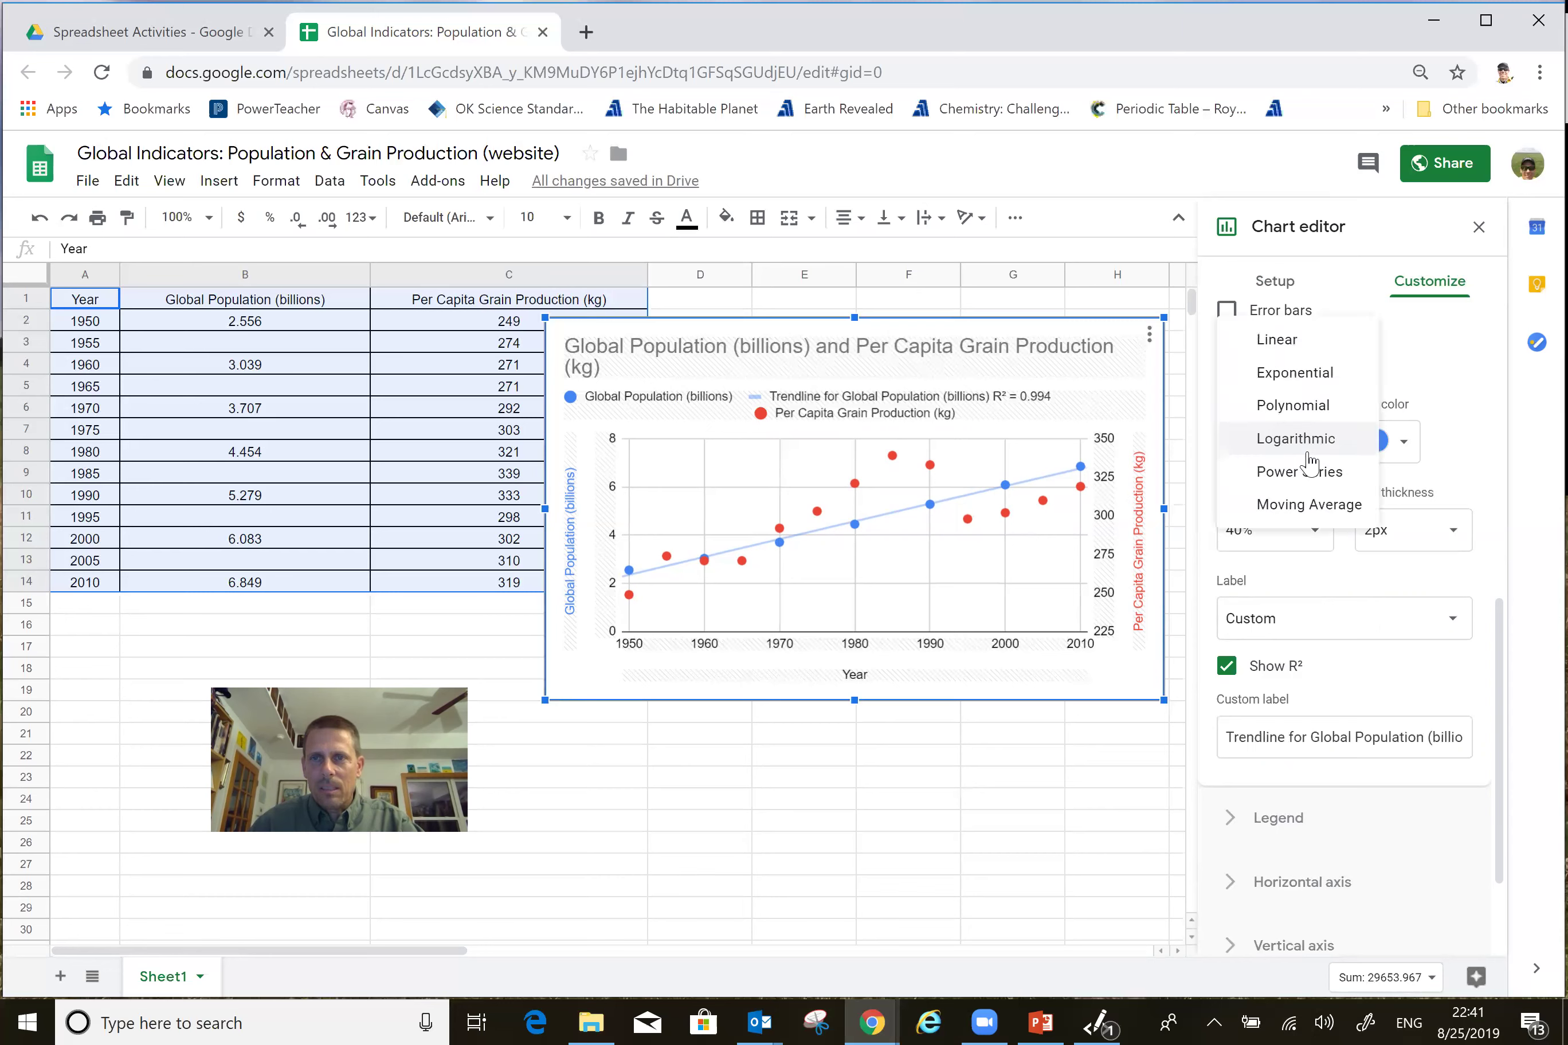
pyautogui.click(1312, 474)
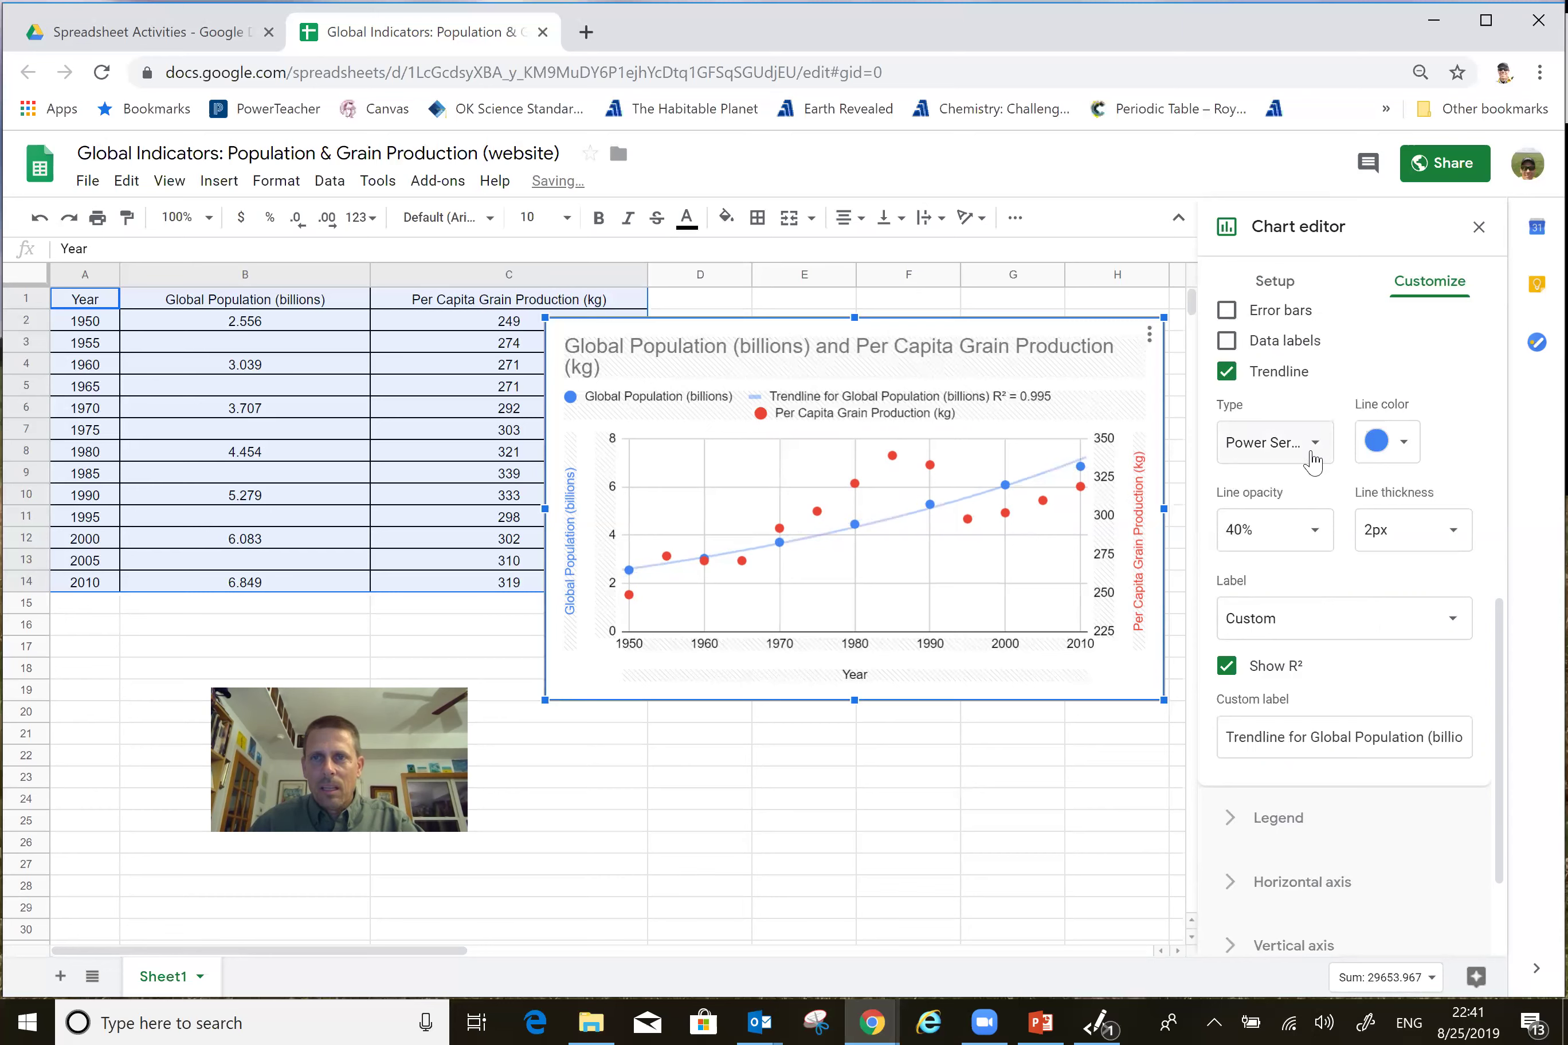
# Set the Global Population trendline type to Polynomial
pyautogui.click(1314, 445)
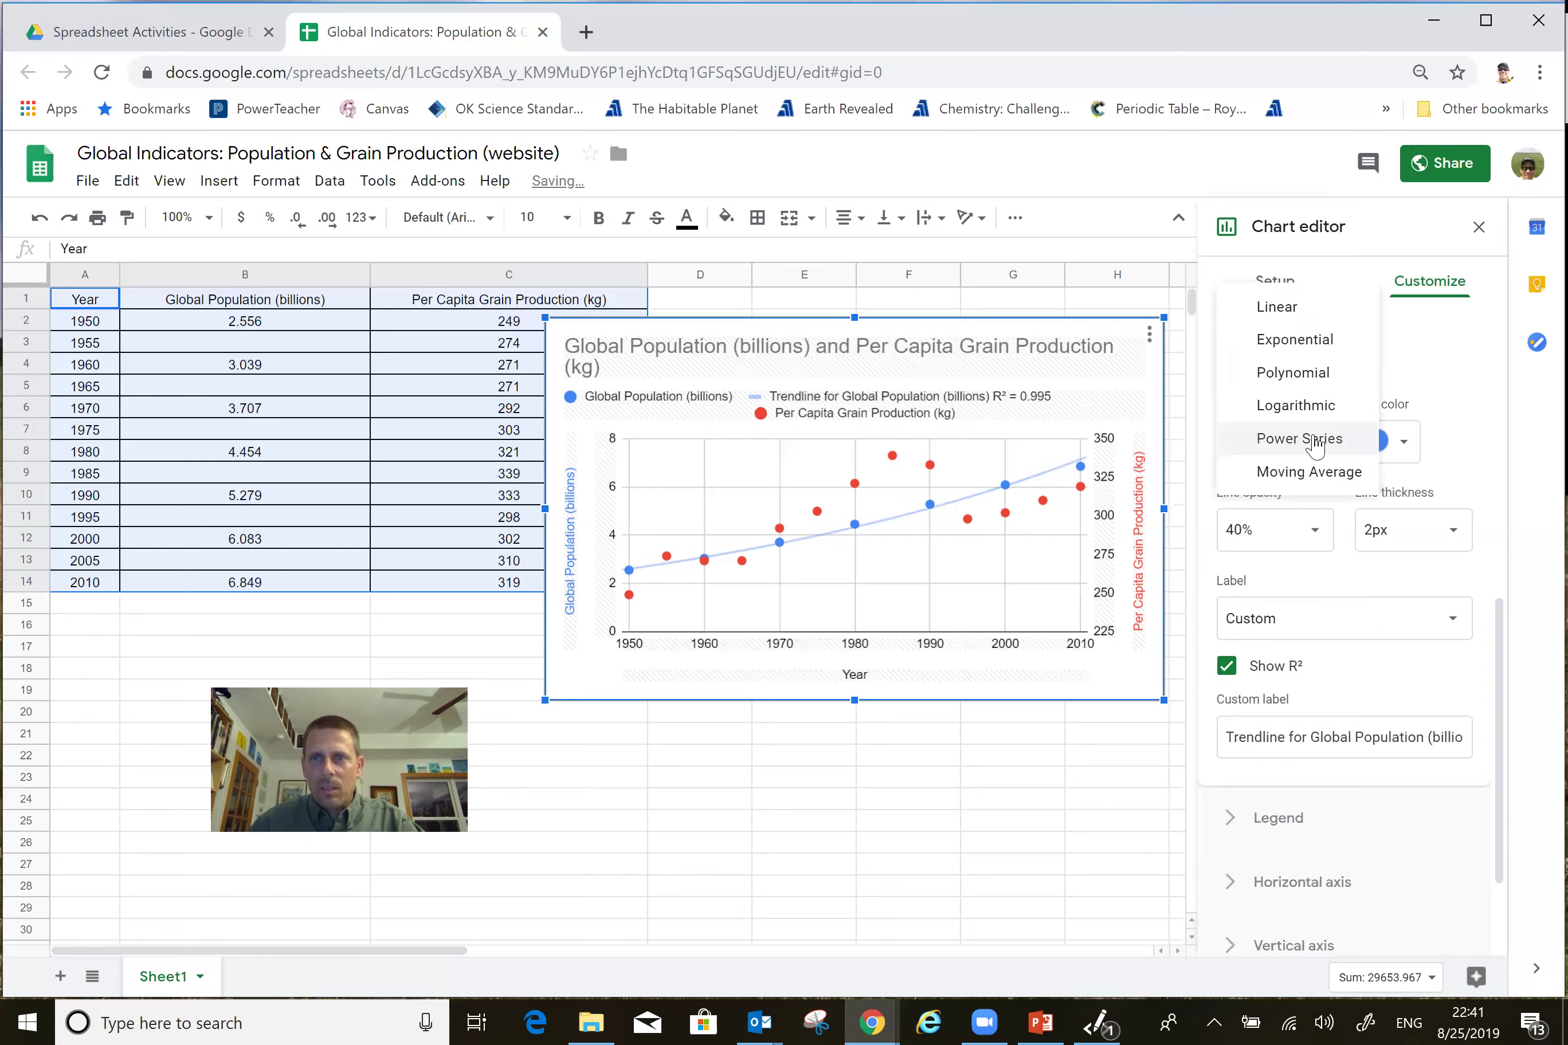
pyautogui.click(1291, 385)
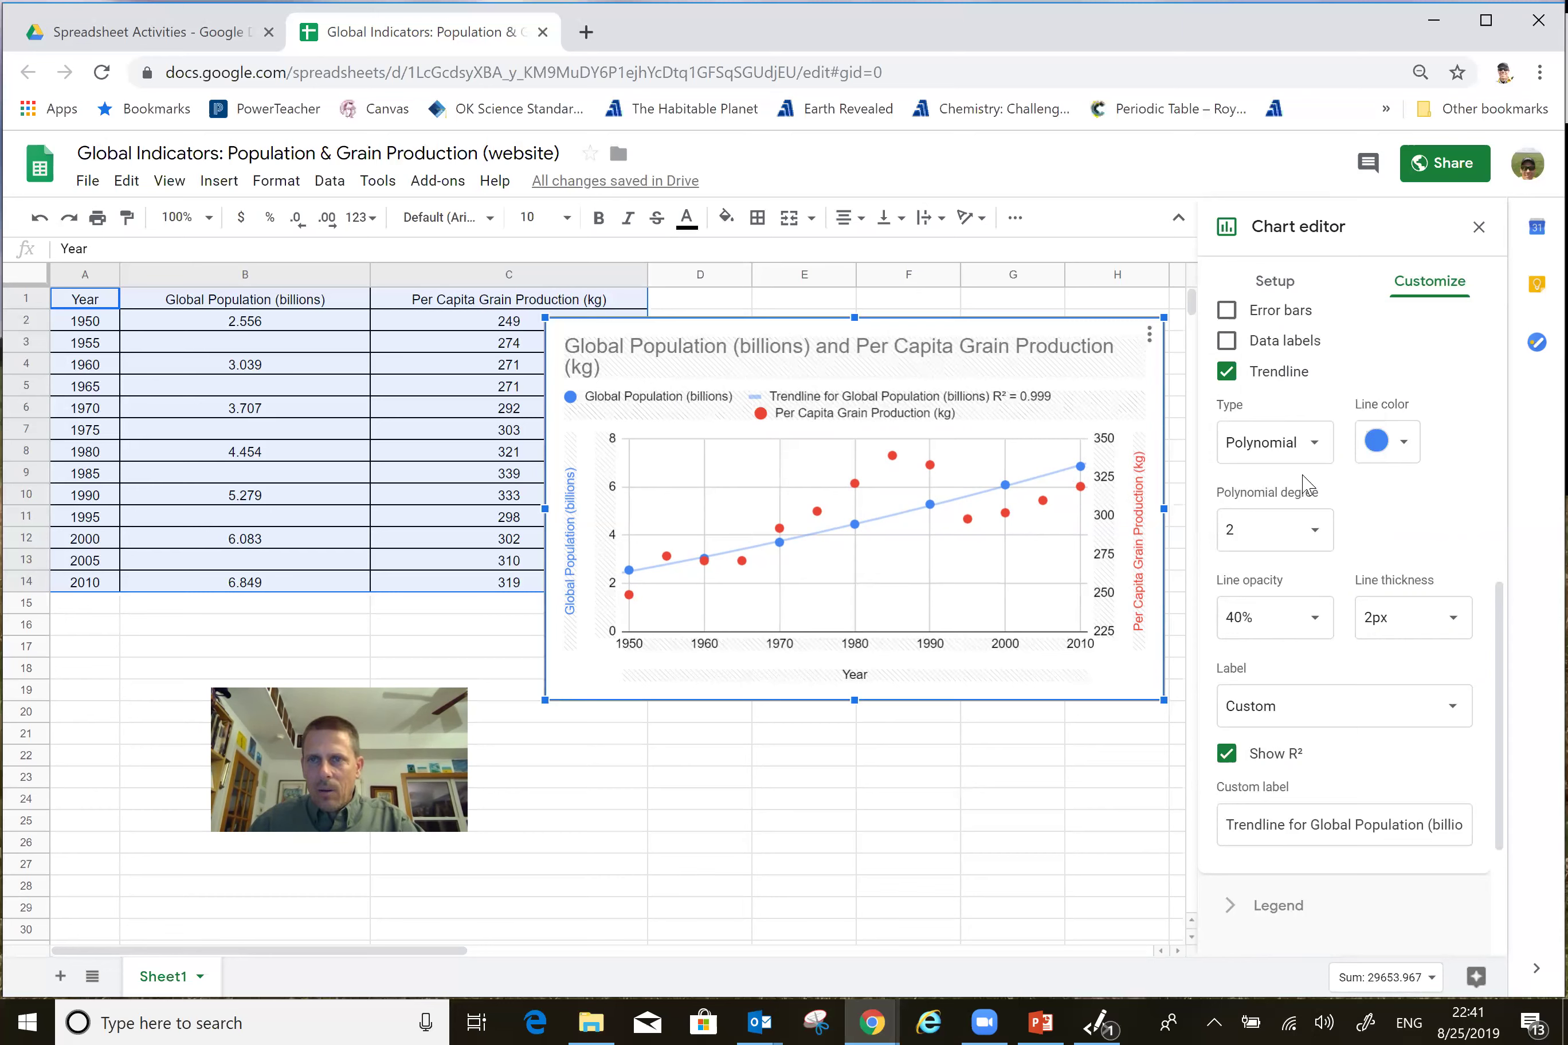
# Add a trendline to the Per Capita Grain Production (kg) series and show its R² value in the legend
pyautogui.scroll(1, 1314, 485)
pyautogui.scroll(9, 1313, 485)
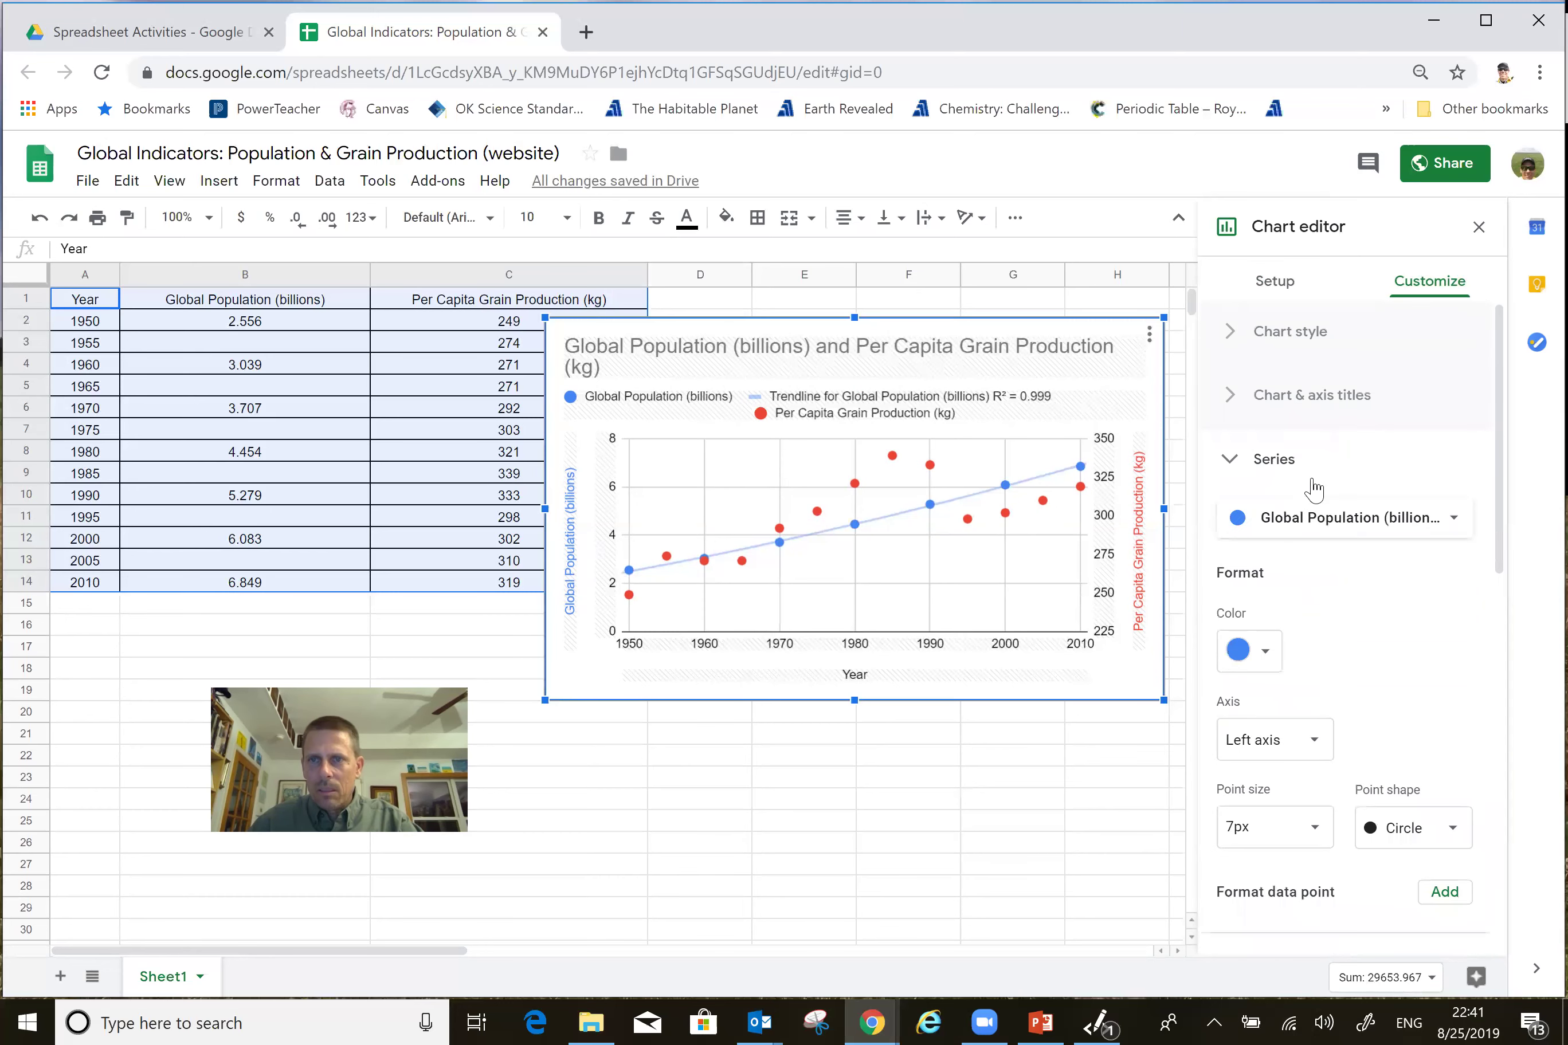
pyautogui.click(1453, 520)
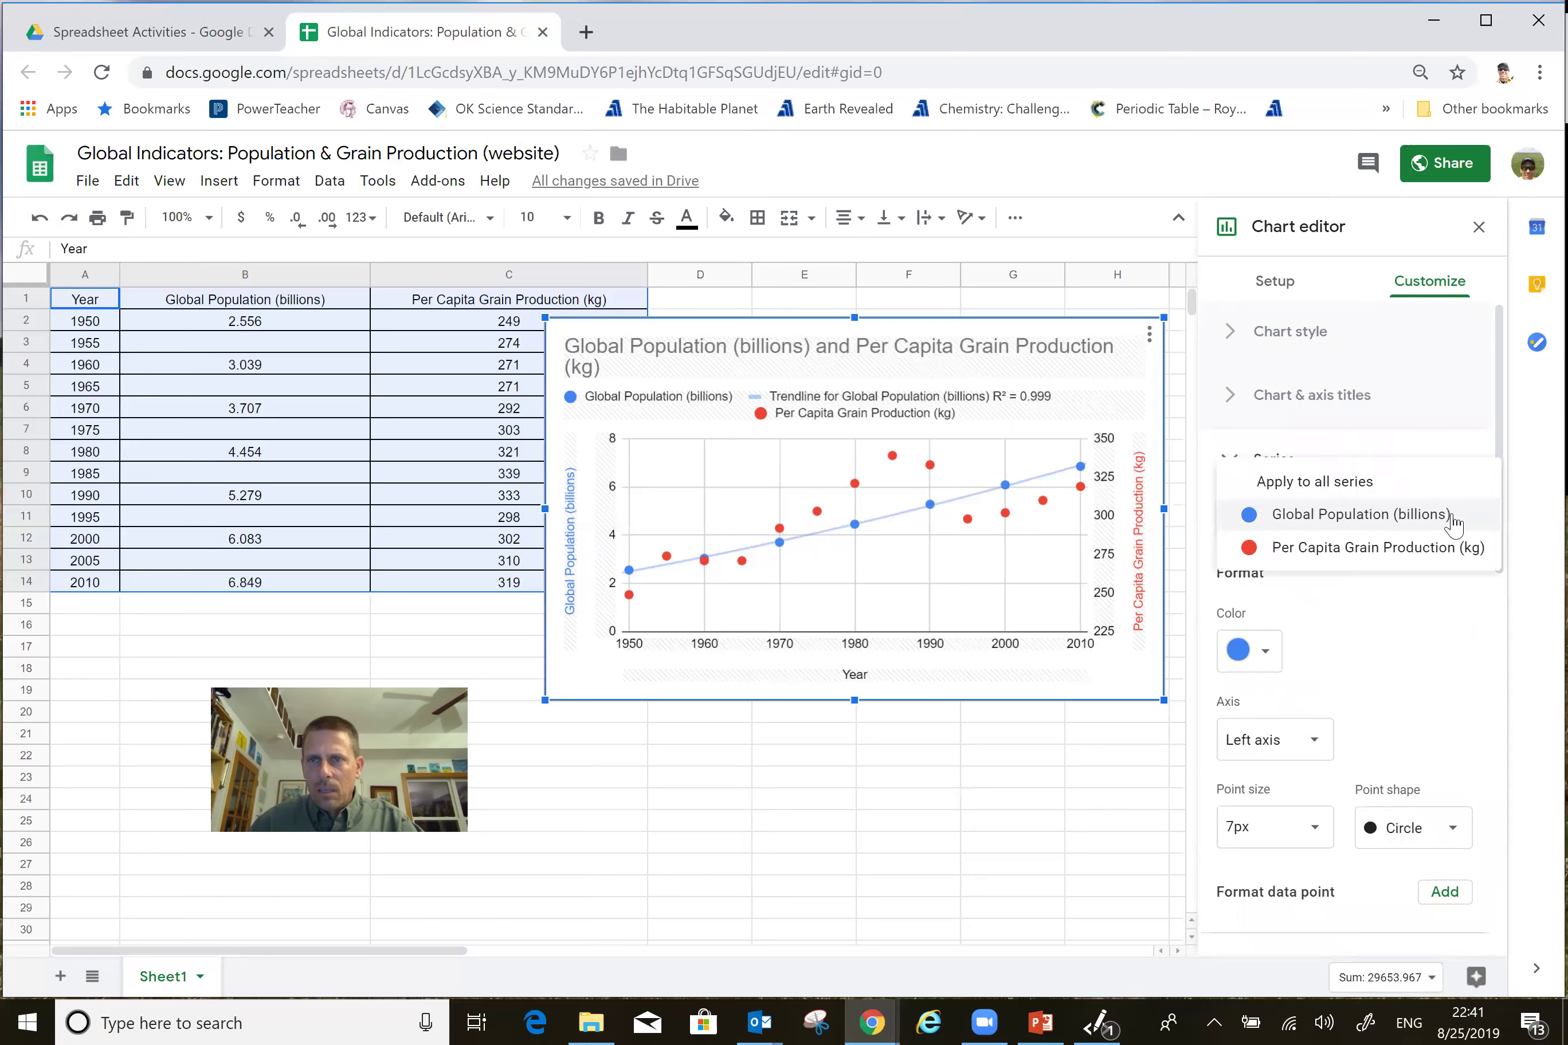
pyautogui.click(1324, 550)
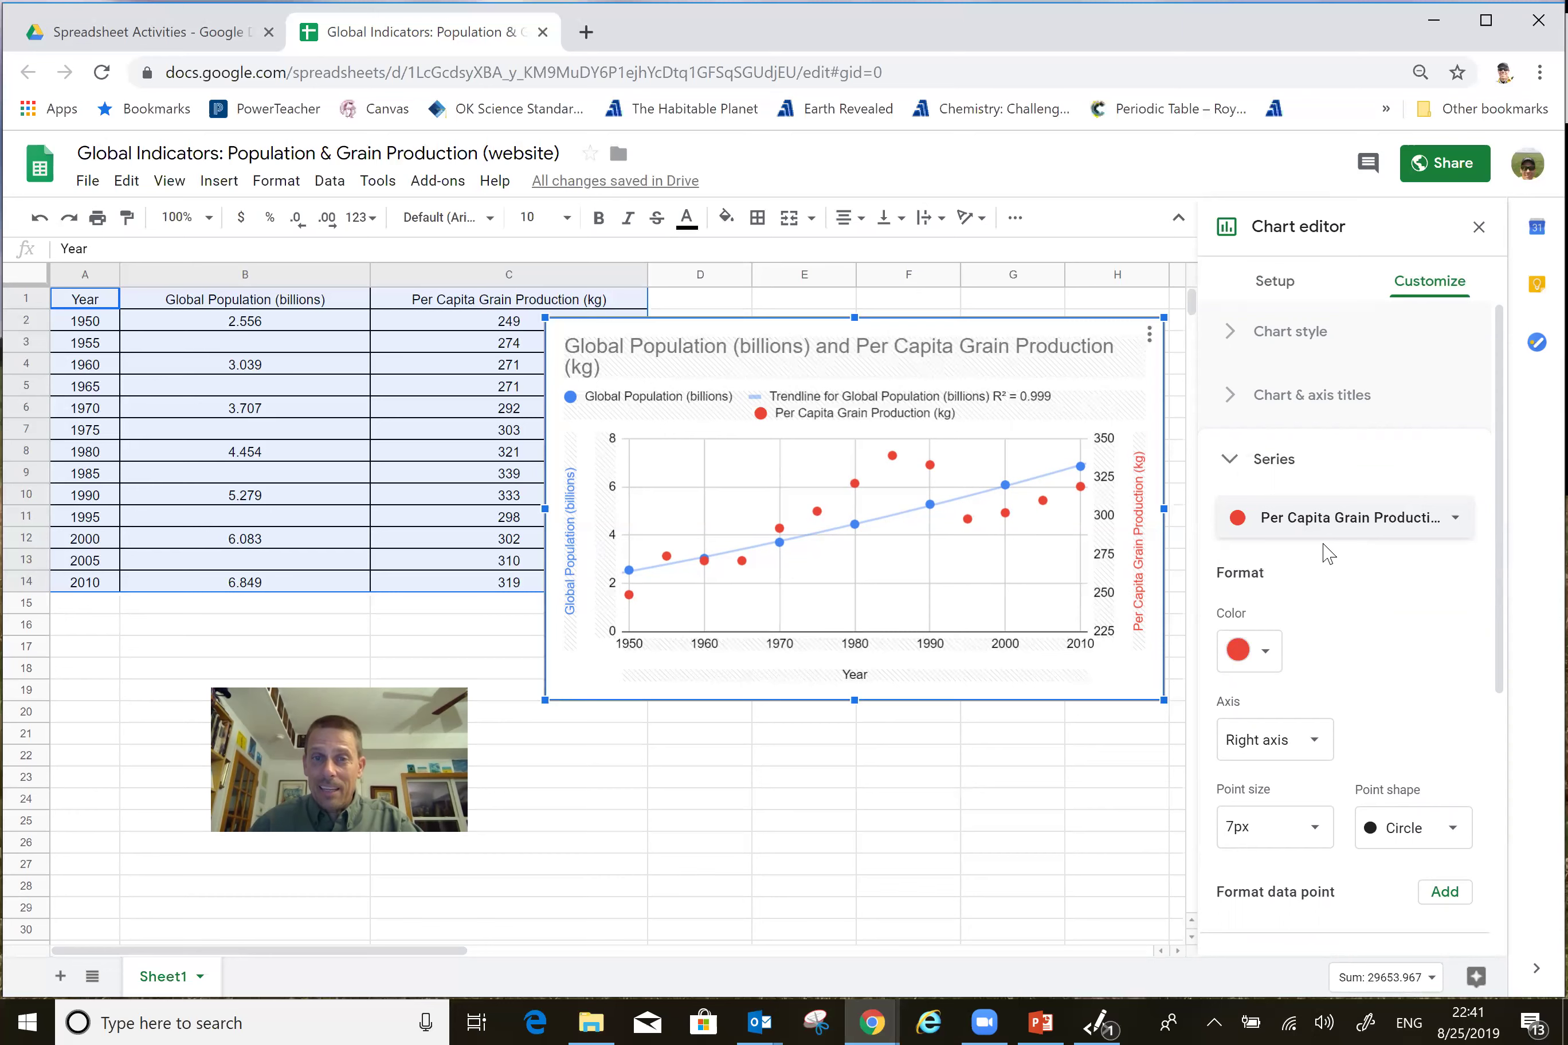
pyautogui.scroll(-5, 1328, 553)
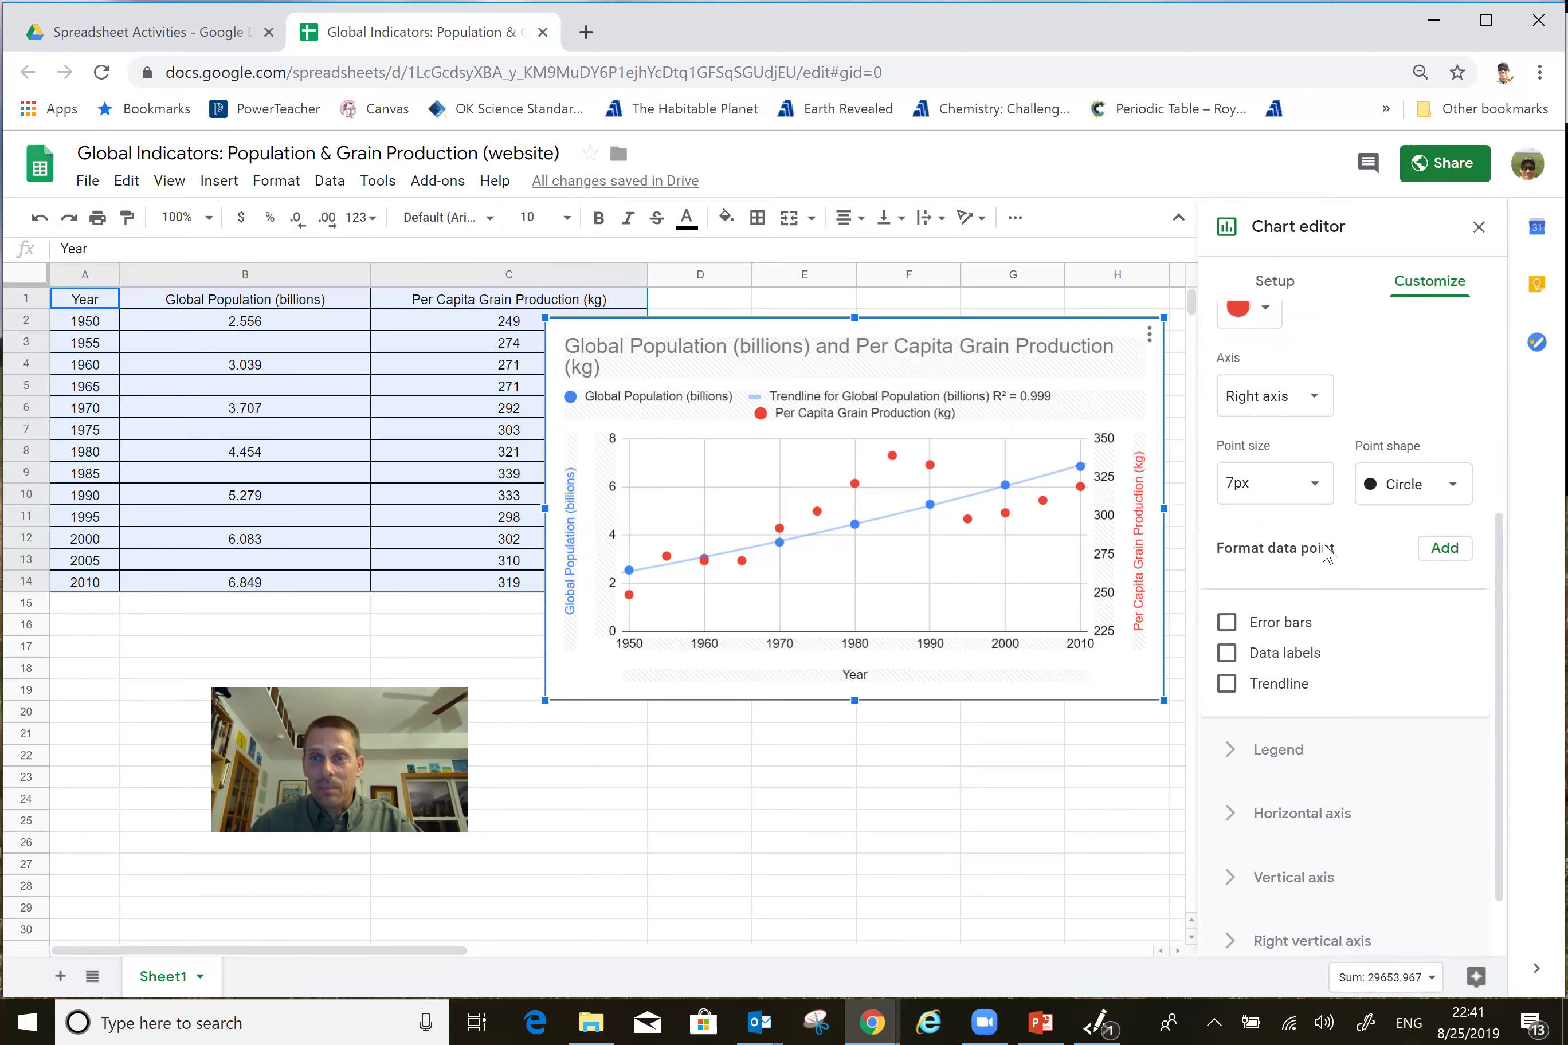
pyautogui.click(1227, 684)
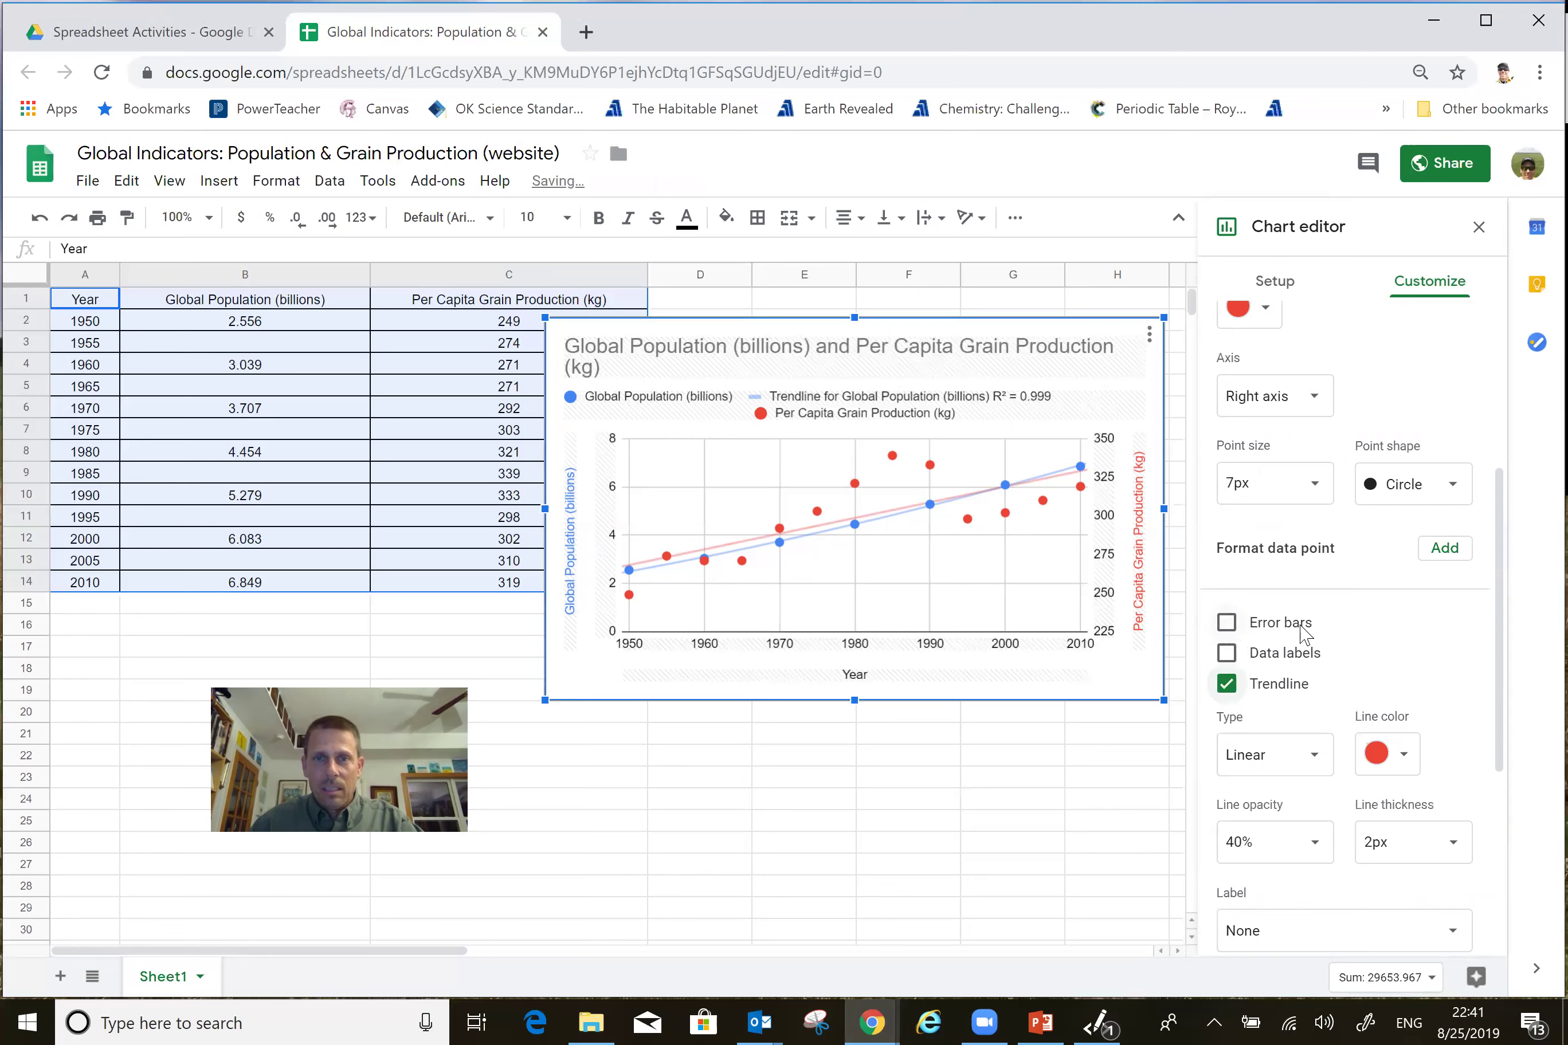
pyautogui.scroll(-1, 1305, 634)
pyautogui.scroll(-2, 1305, 634)
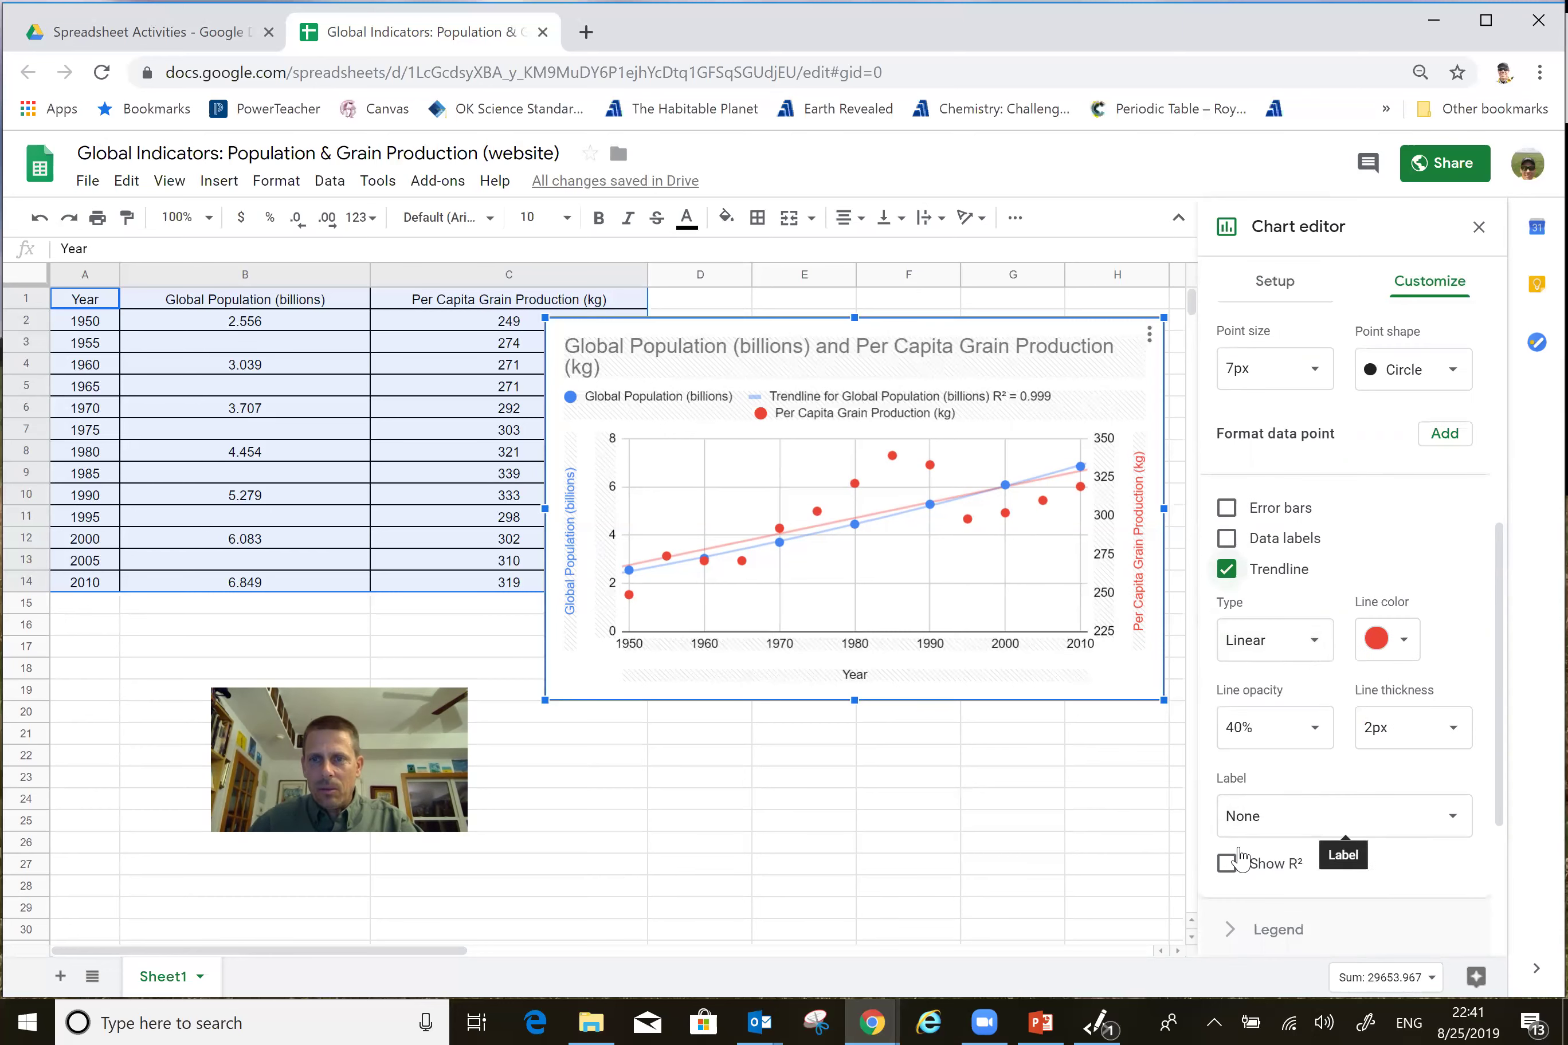
pyautogui.click(1226, 864)
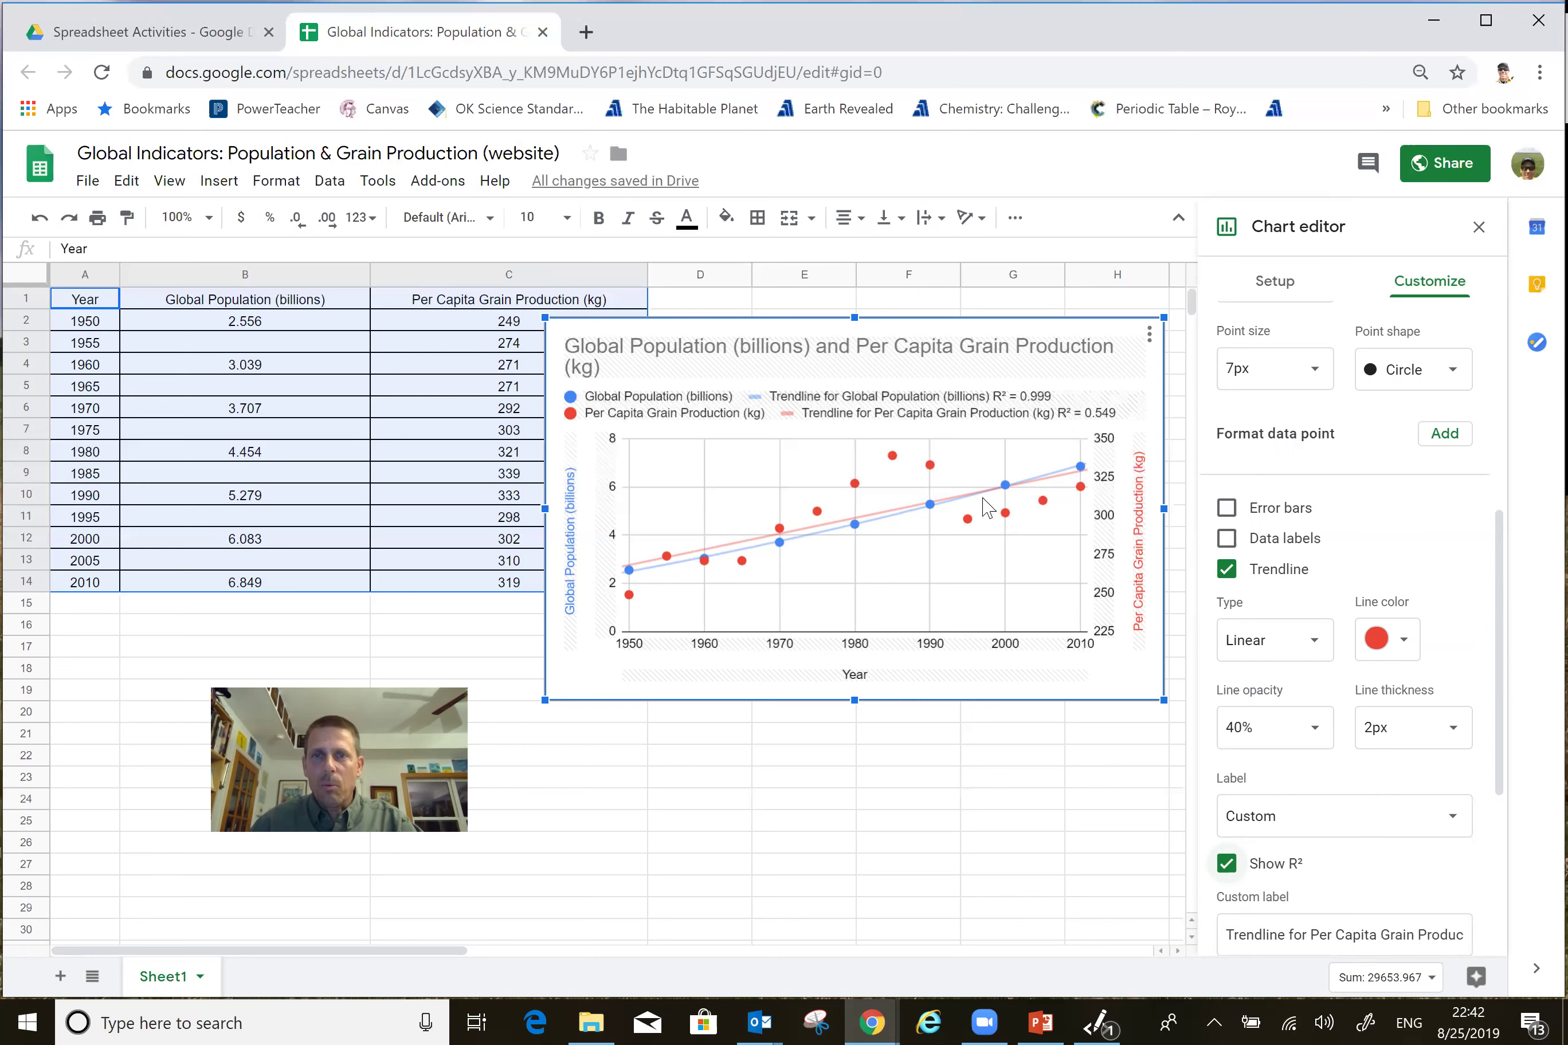
# Try the Exponential, Polynomial, Logarithmic and Power Series types on the Per Capita Grain Production trendline to compare their R² values
pyautogui.click(1314, 644)
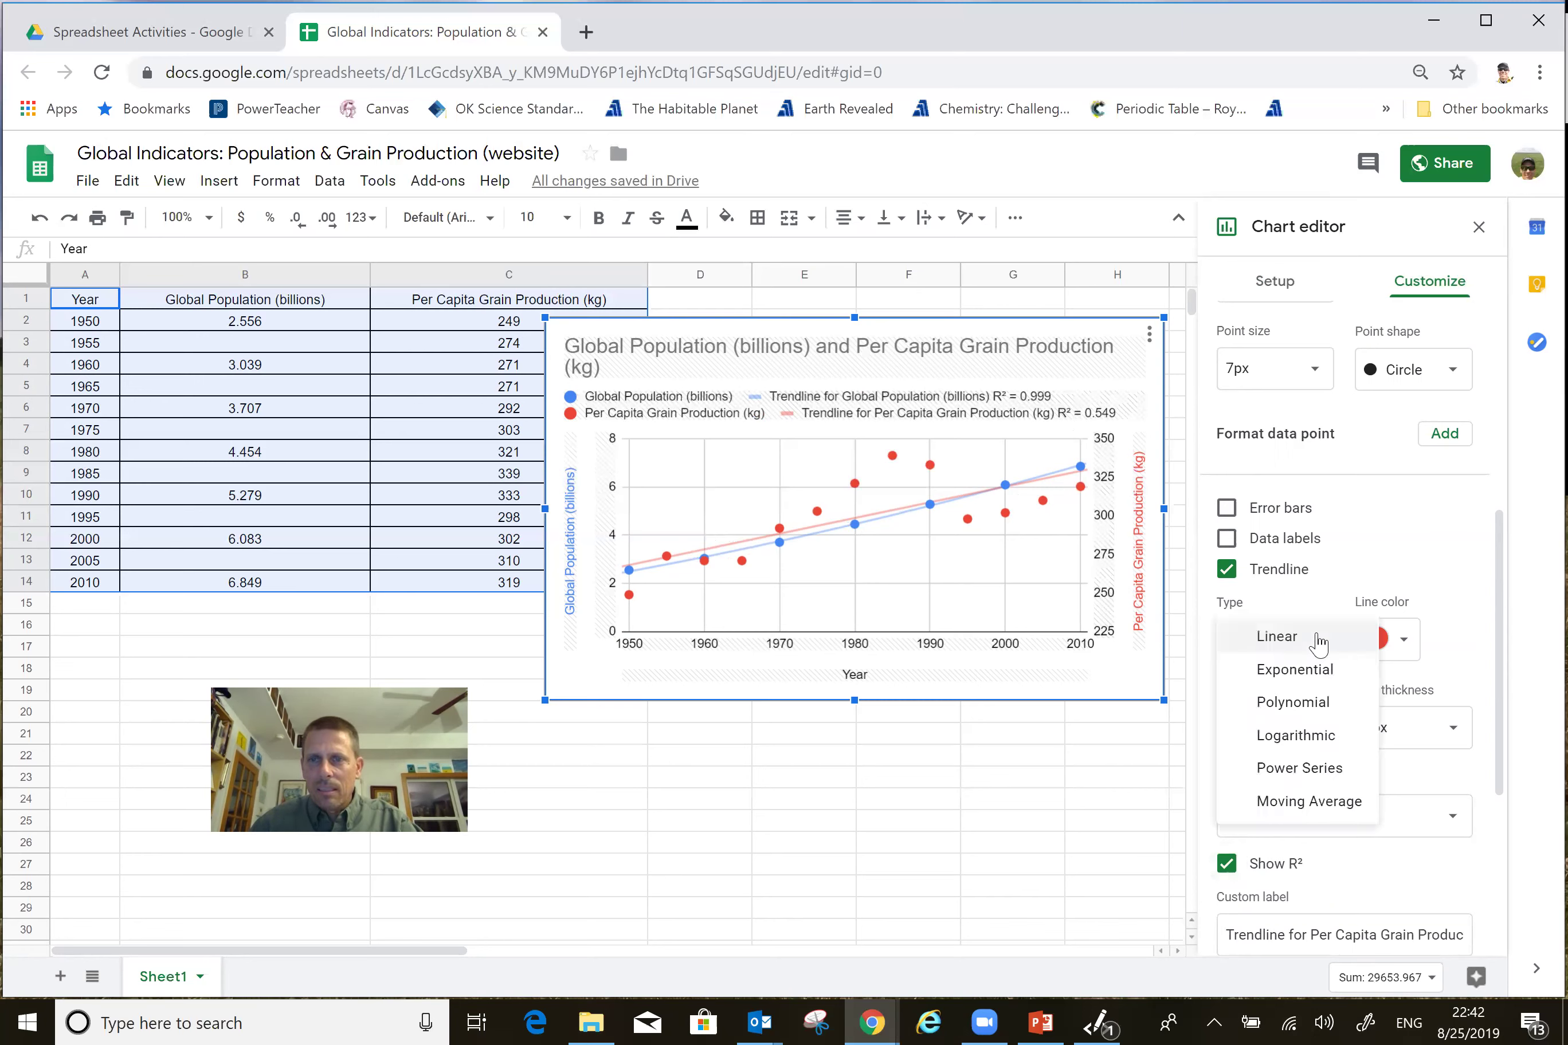
pyautogui.click(1304, 669)
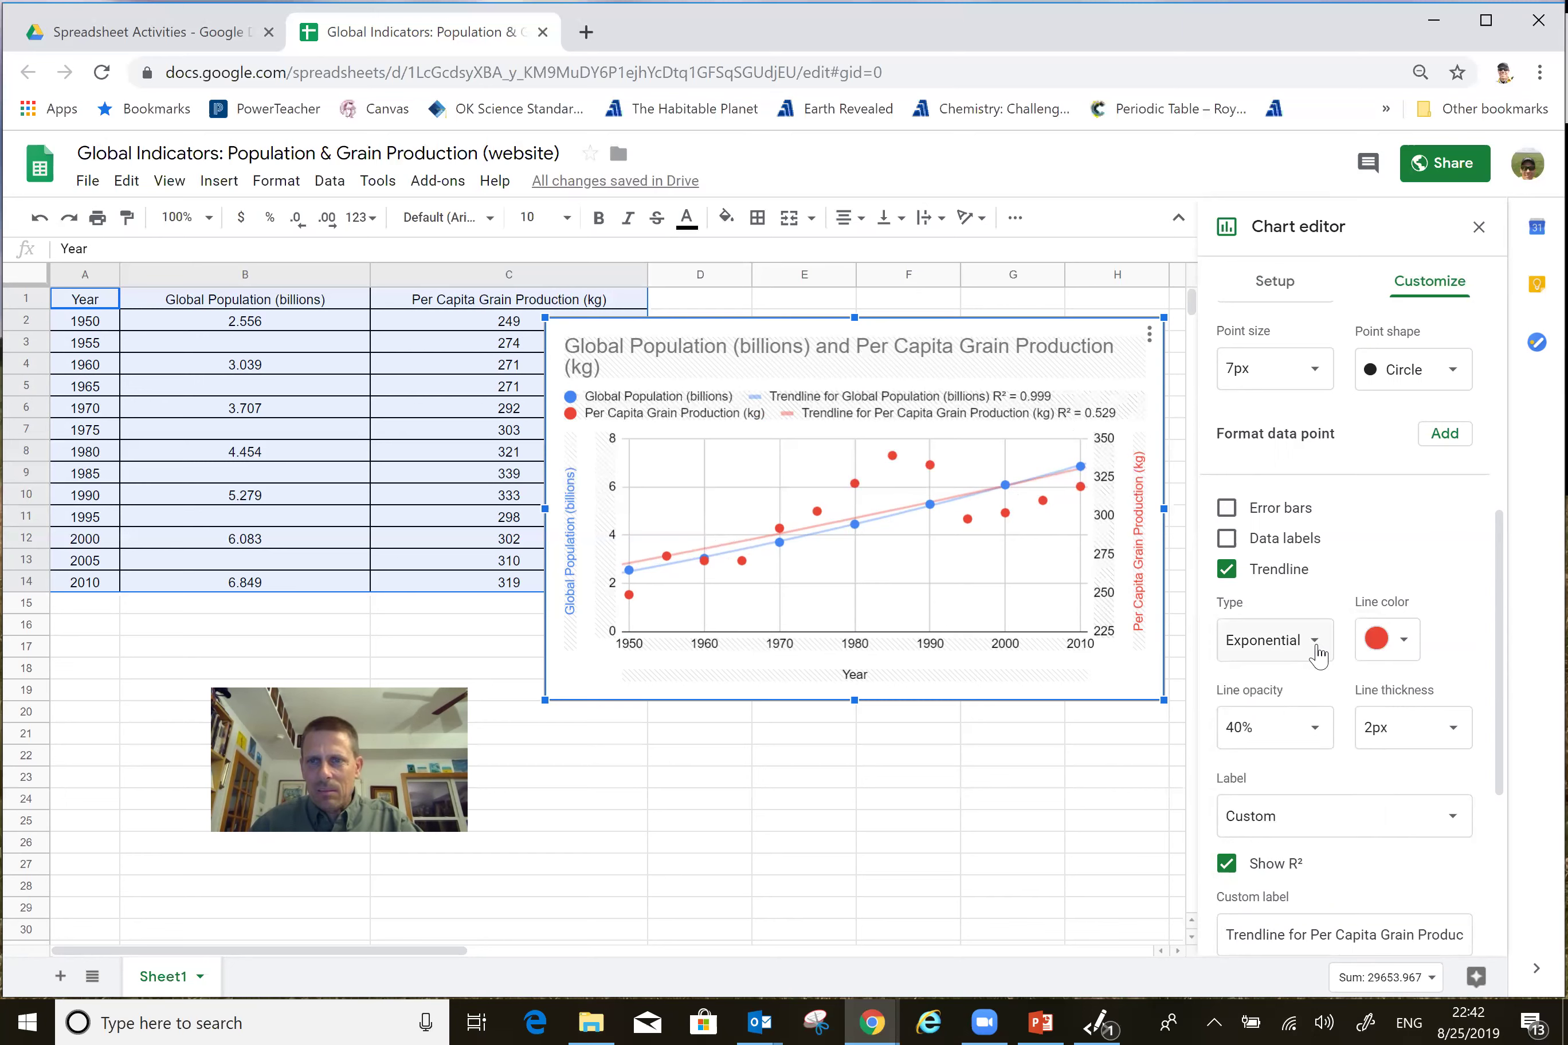
pyautogui.click(1316, 646)
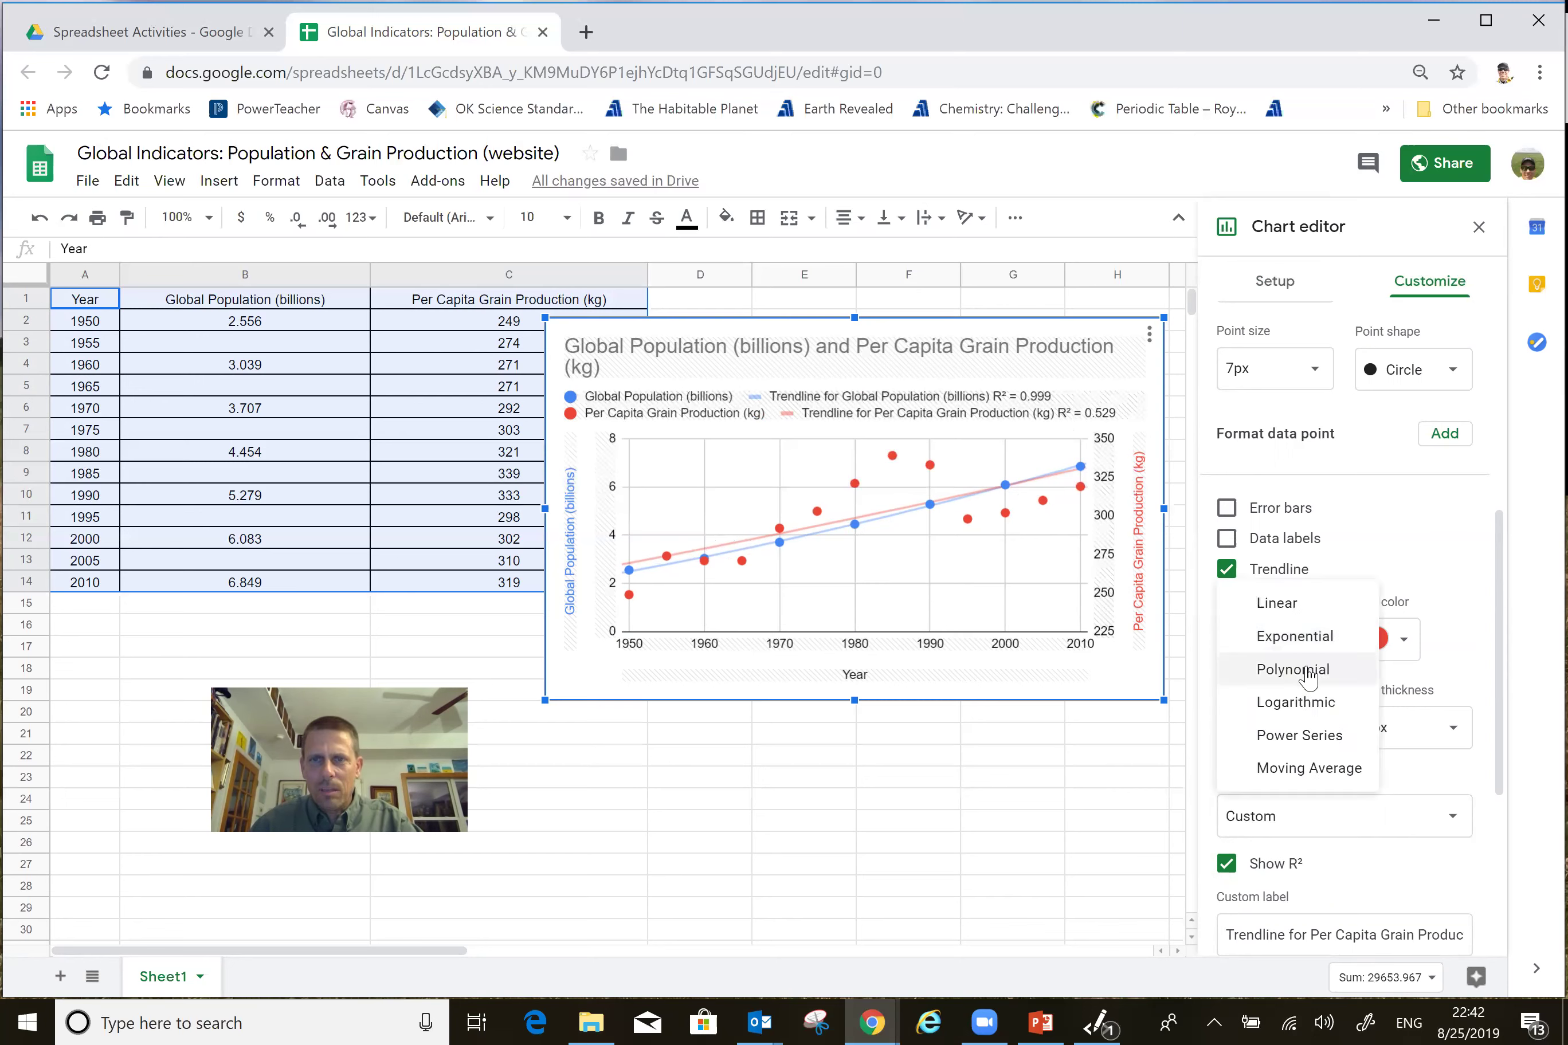
pyautogui.click(1309, 675)
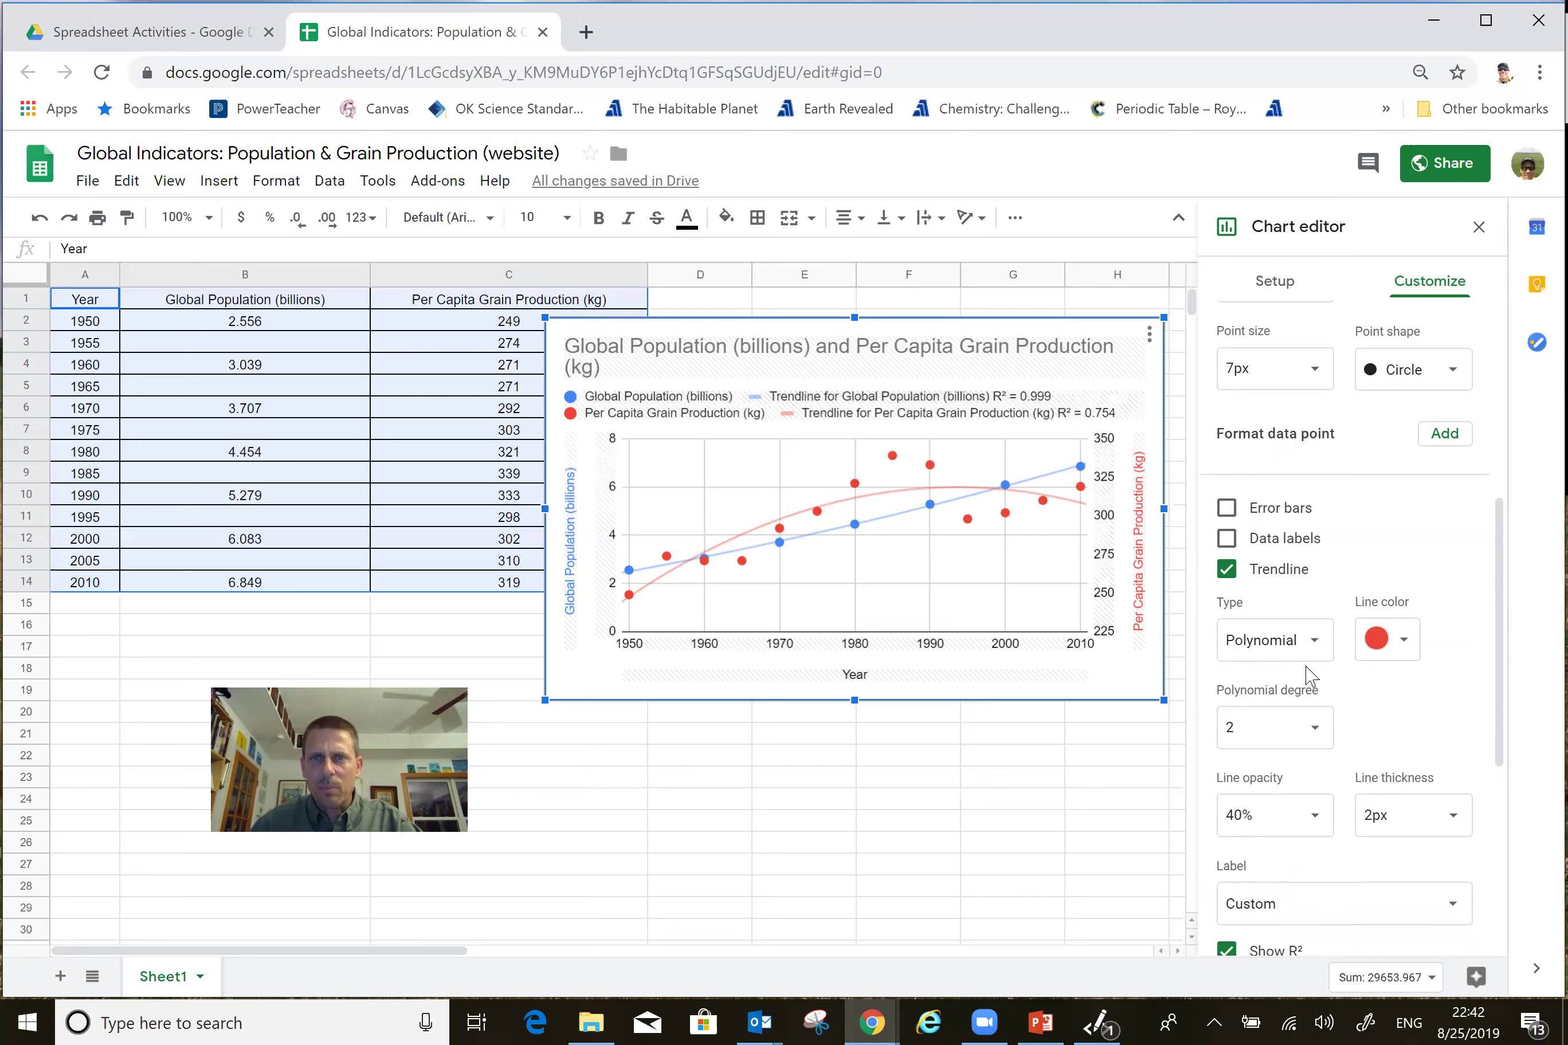
pyautogui.click(1312, 644)
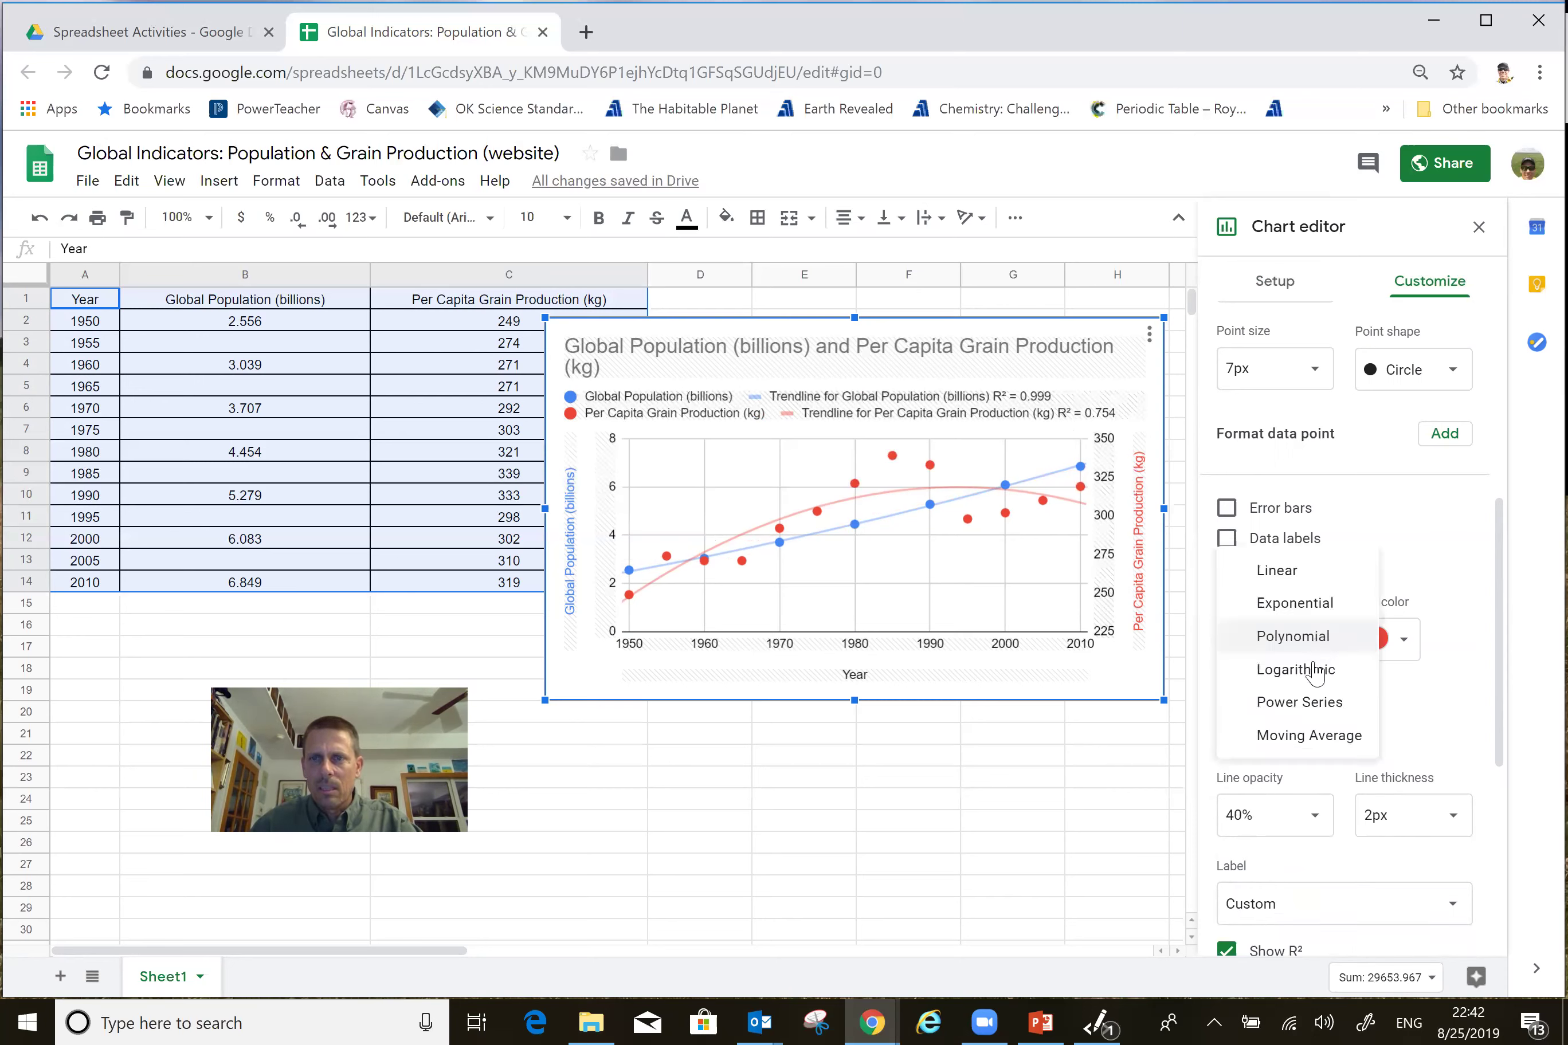
pyautogui.click(1315, 671)
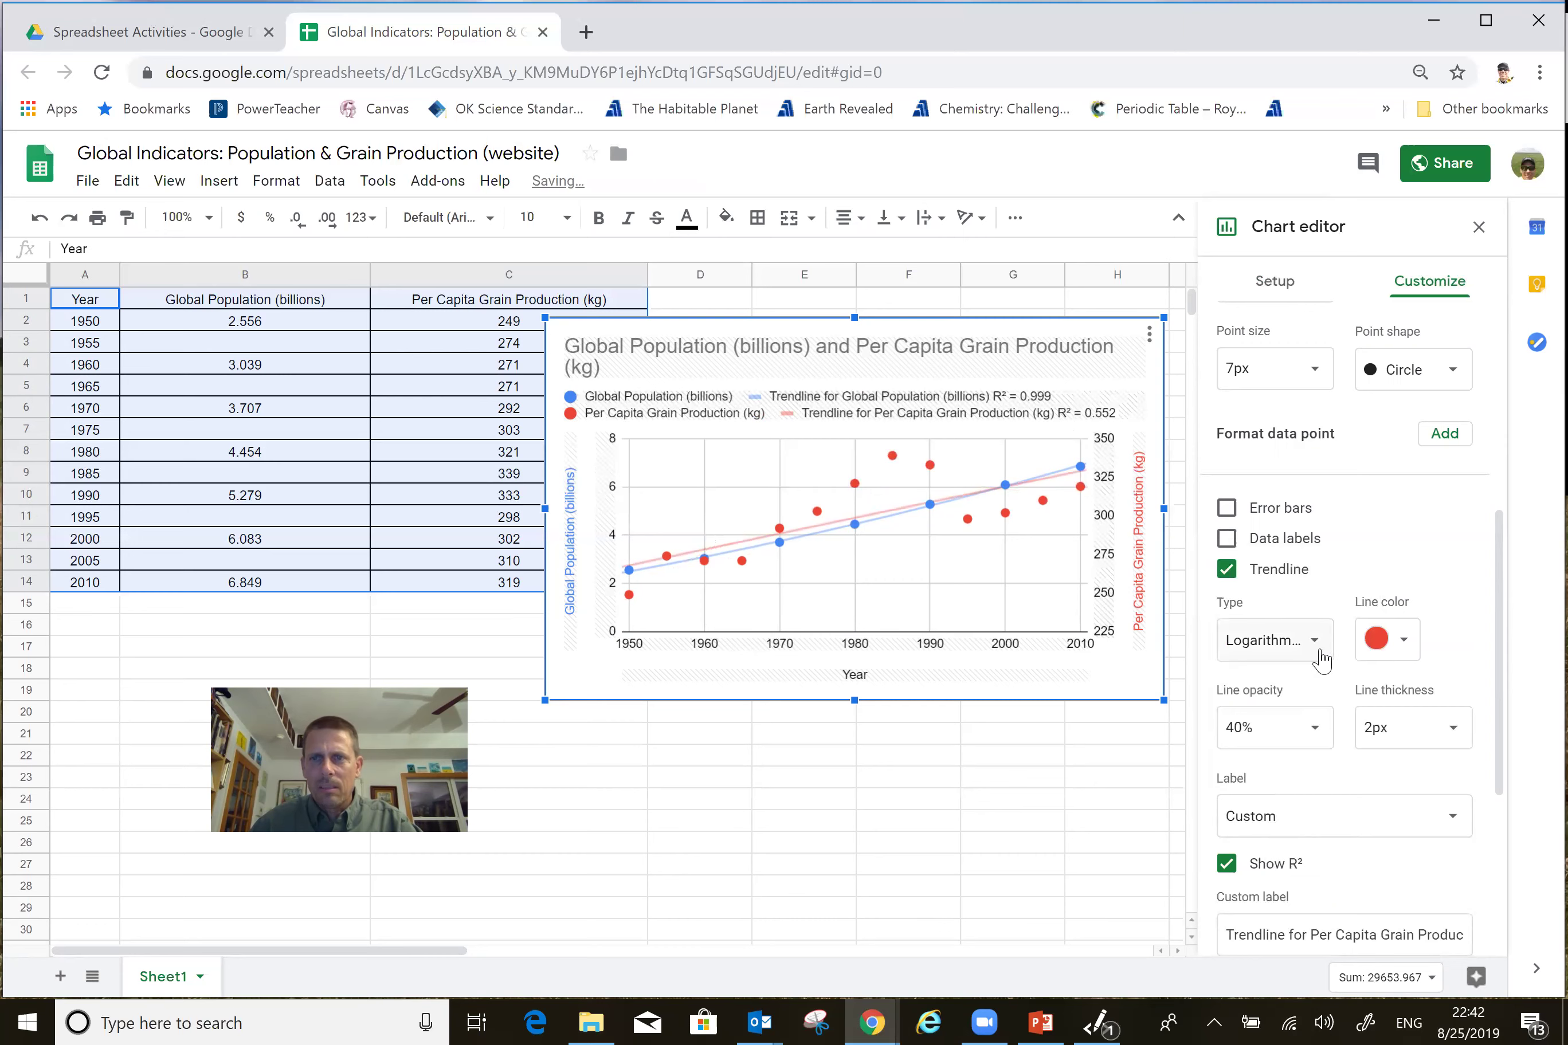
pyautogui.click(1321, 647)
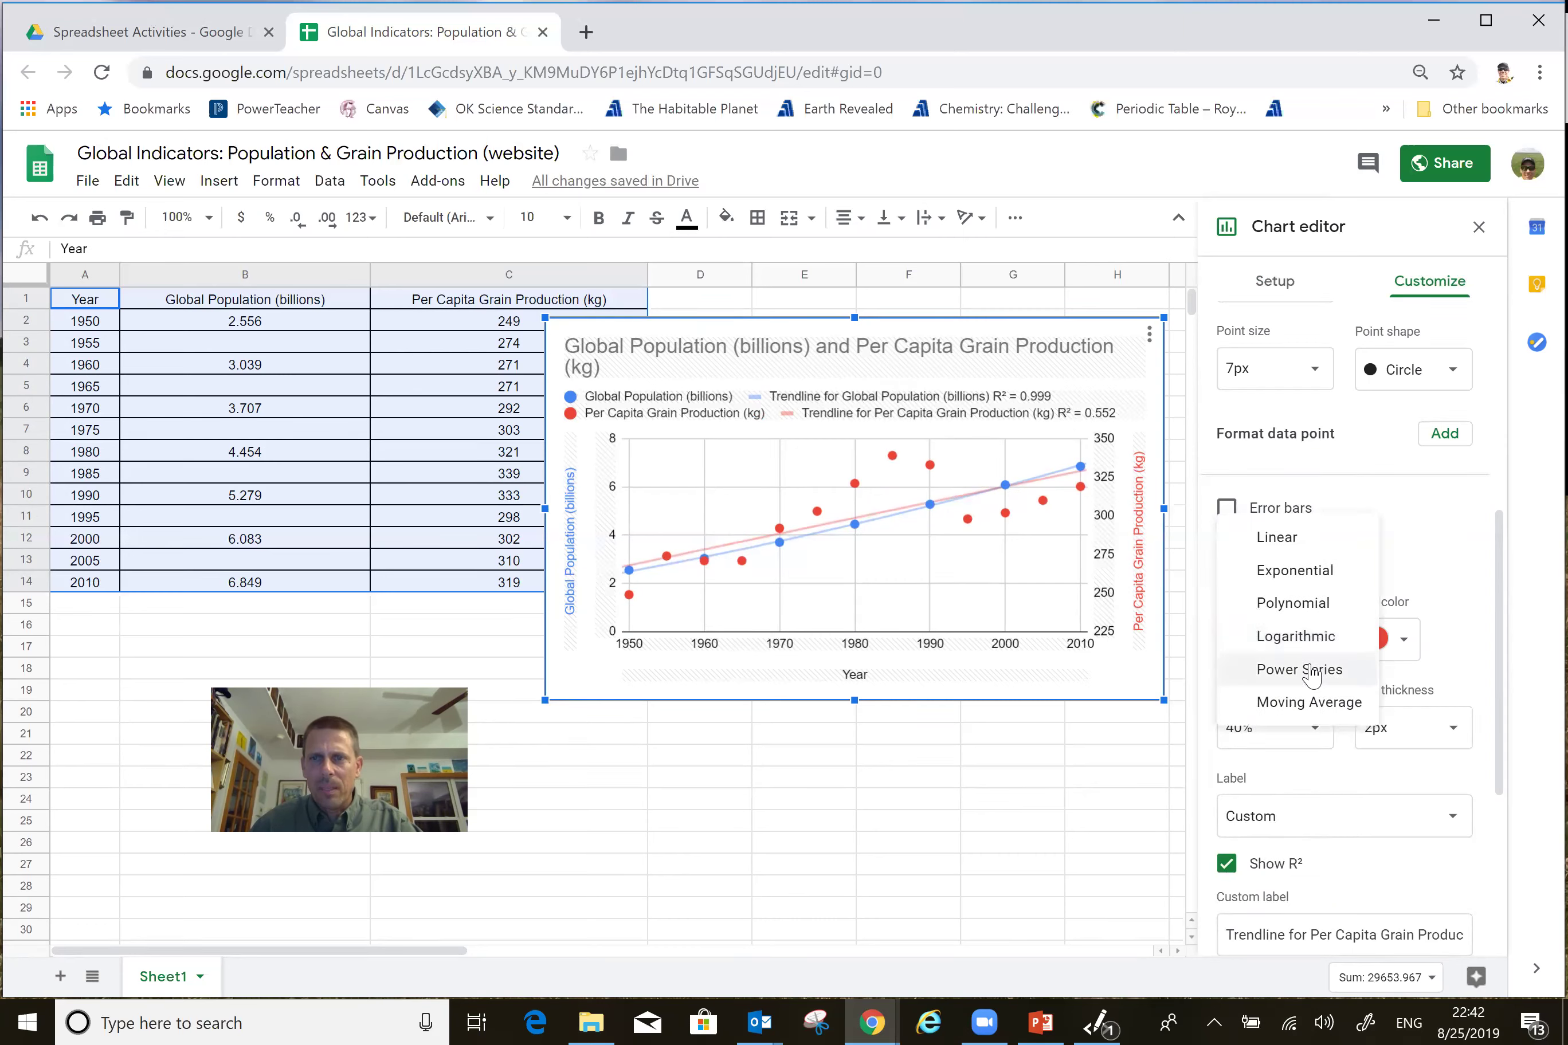
pyautogui.click(1313, 669)
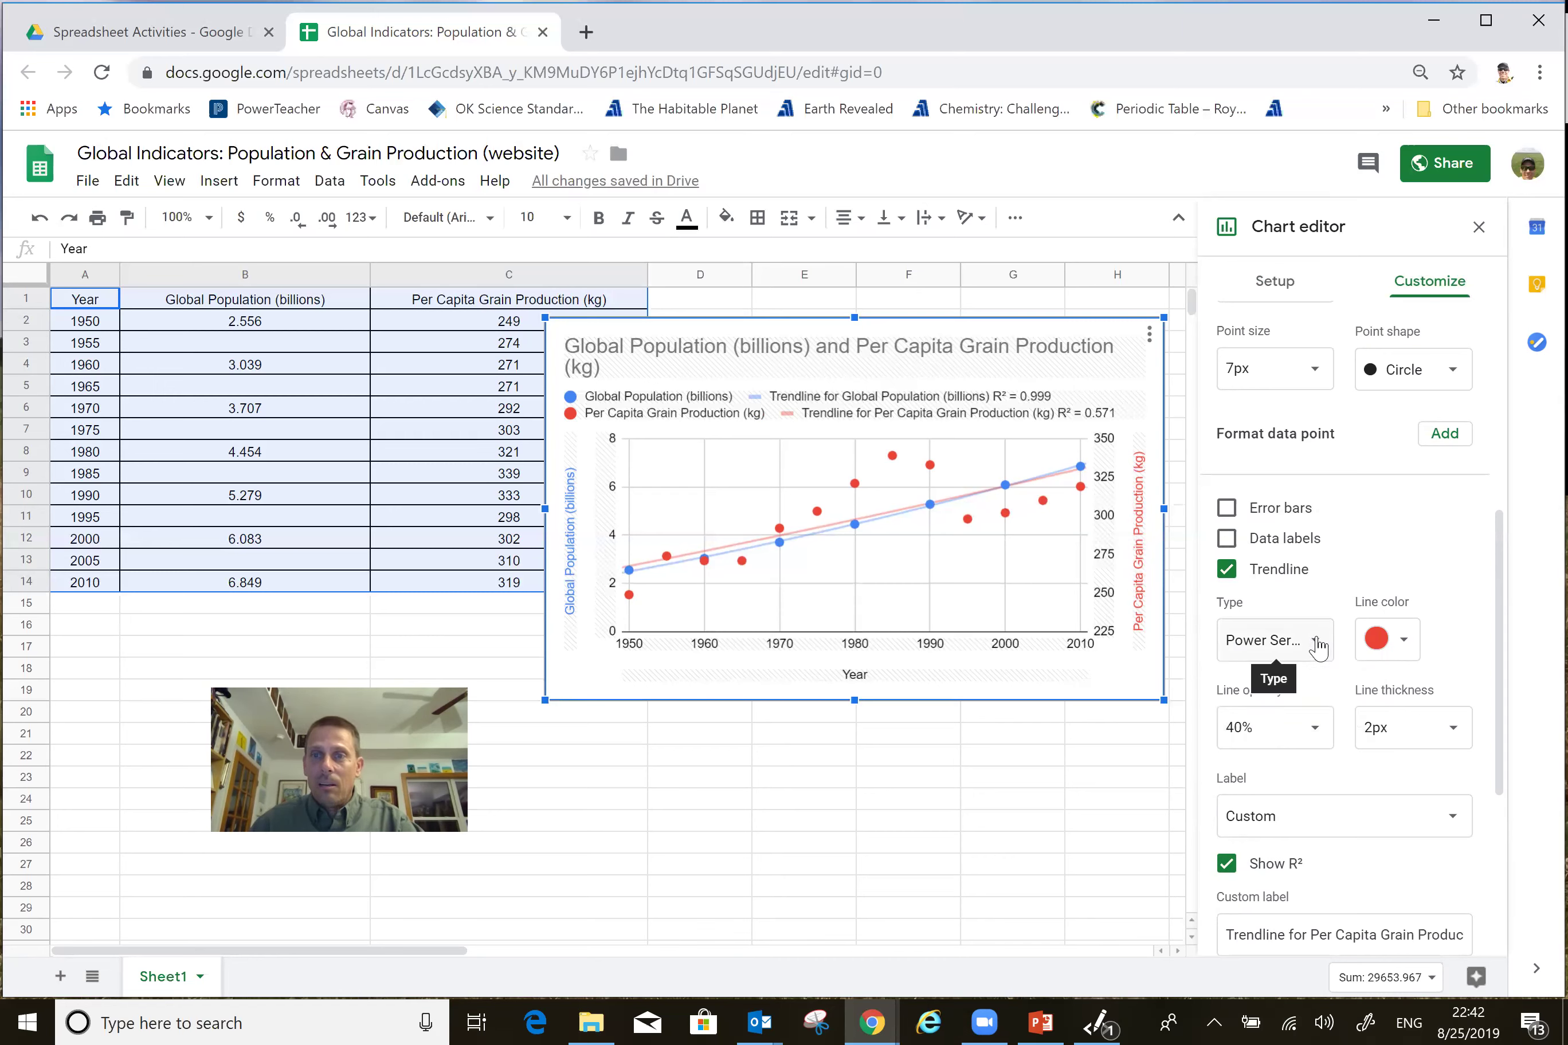
# Set the Per Capita Grain Production trendline type to Polynomial and close the chart editor
pyautogui.click(1321, 648)
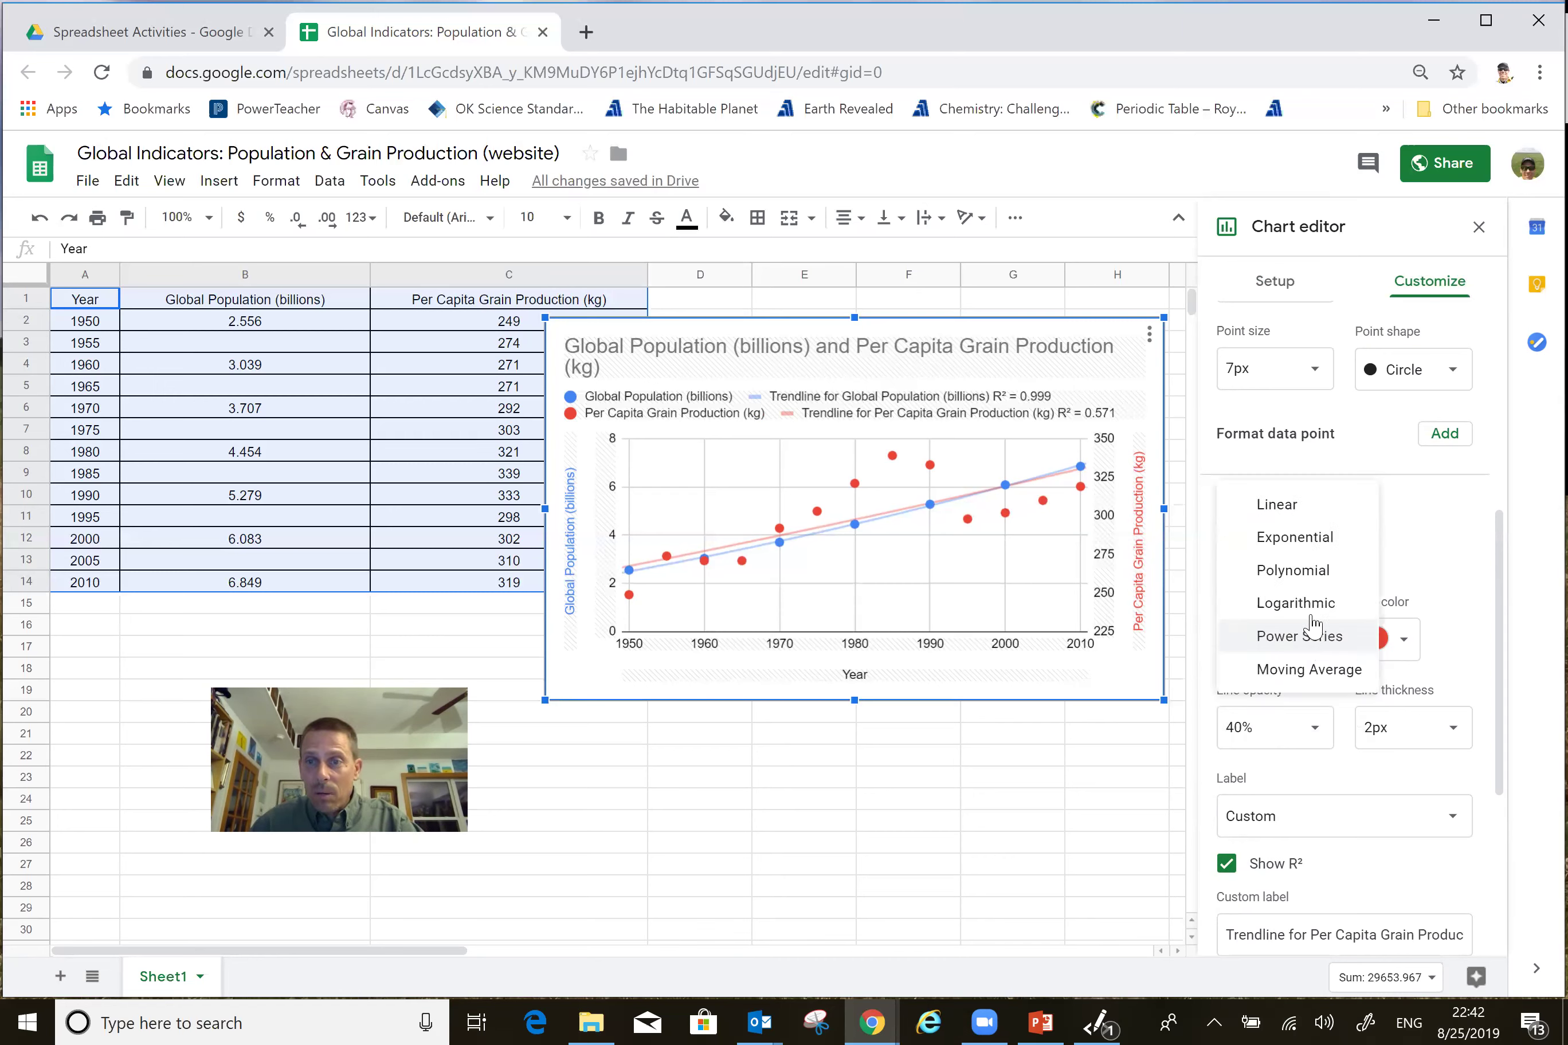
pyautogui.click(1308, 573)
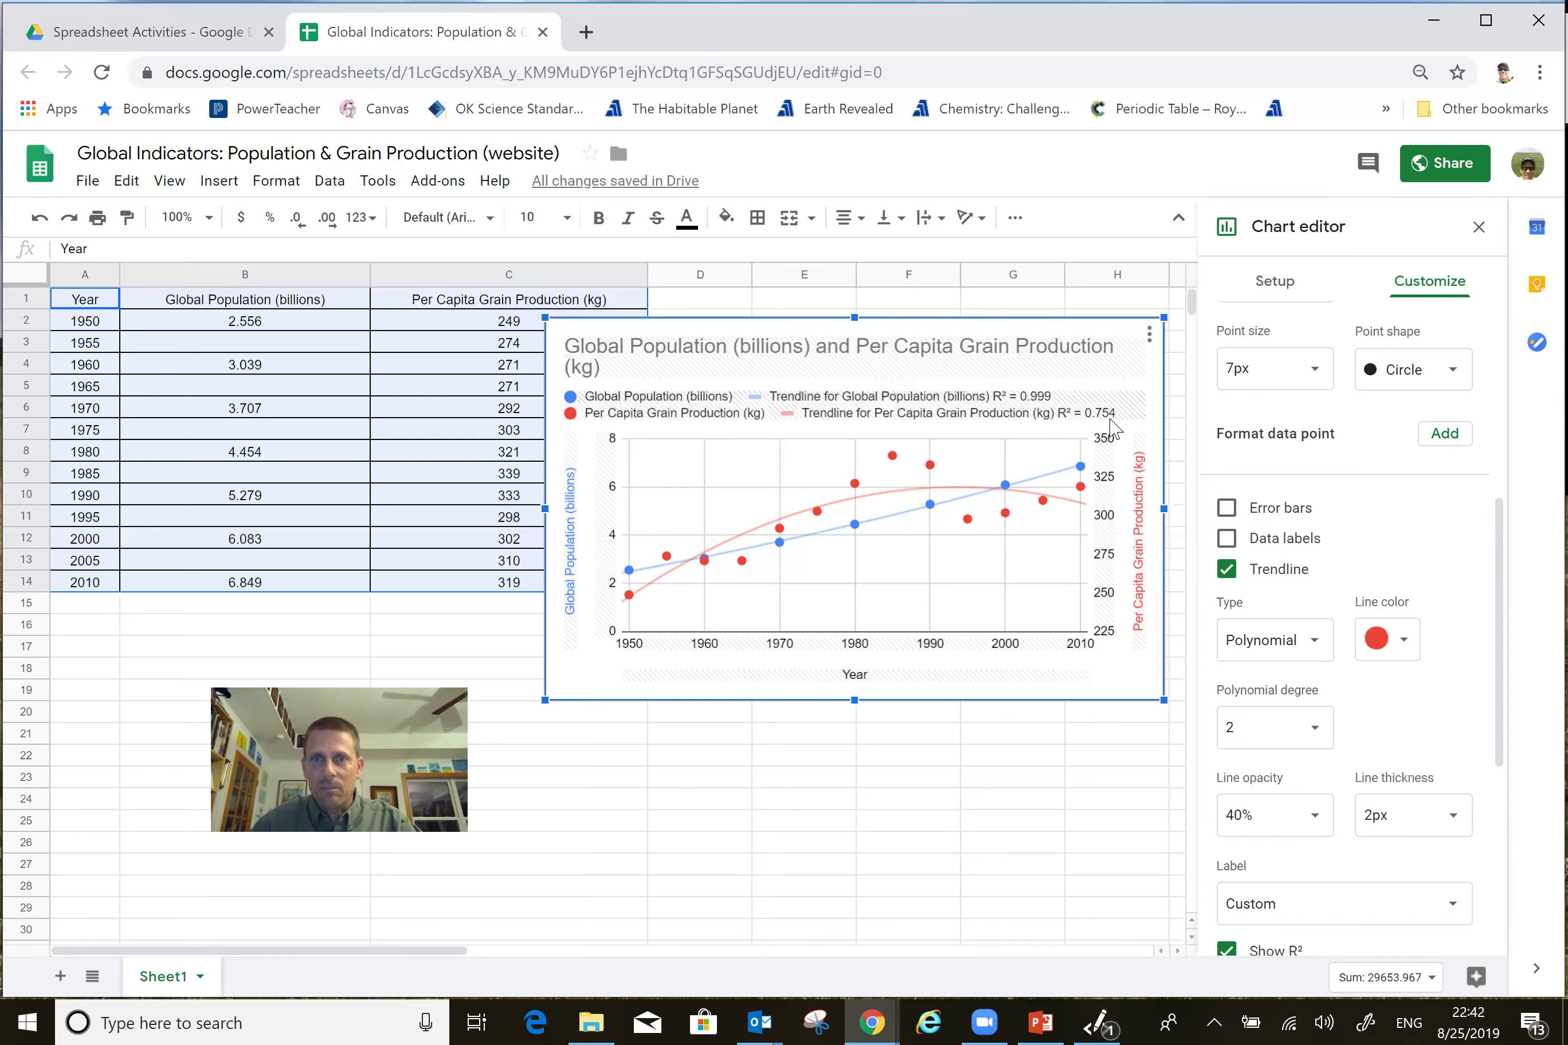
pyautogui.click(1043, 717)
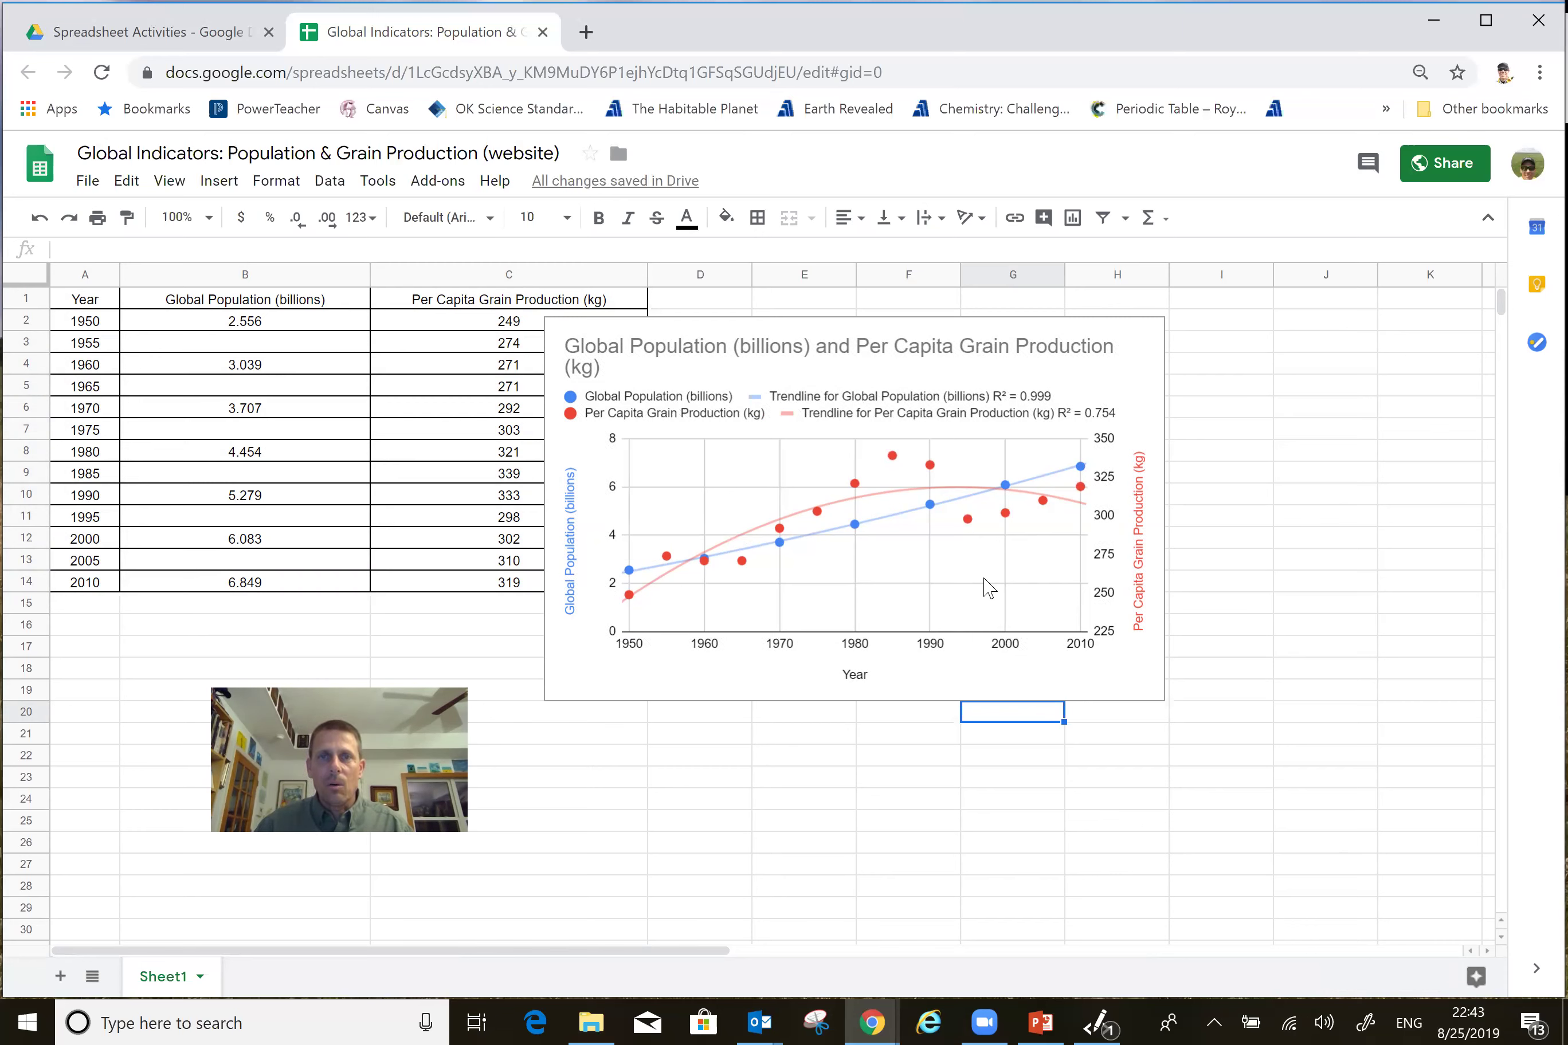
# Move the chart to the right of the data table so it no longer covers column C, and deselect it
pyautogui.click(899, 380)
pyautogui.moveTo(876, 331); pyautogui.dragTo(998, 317)
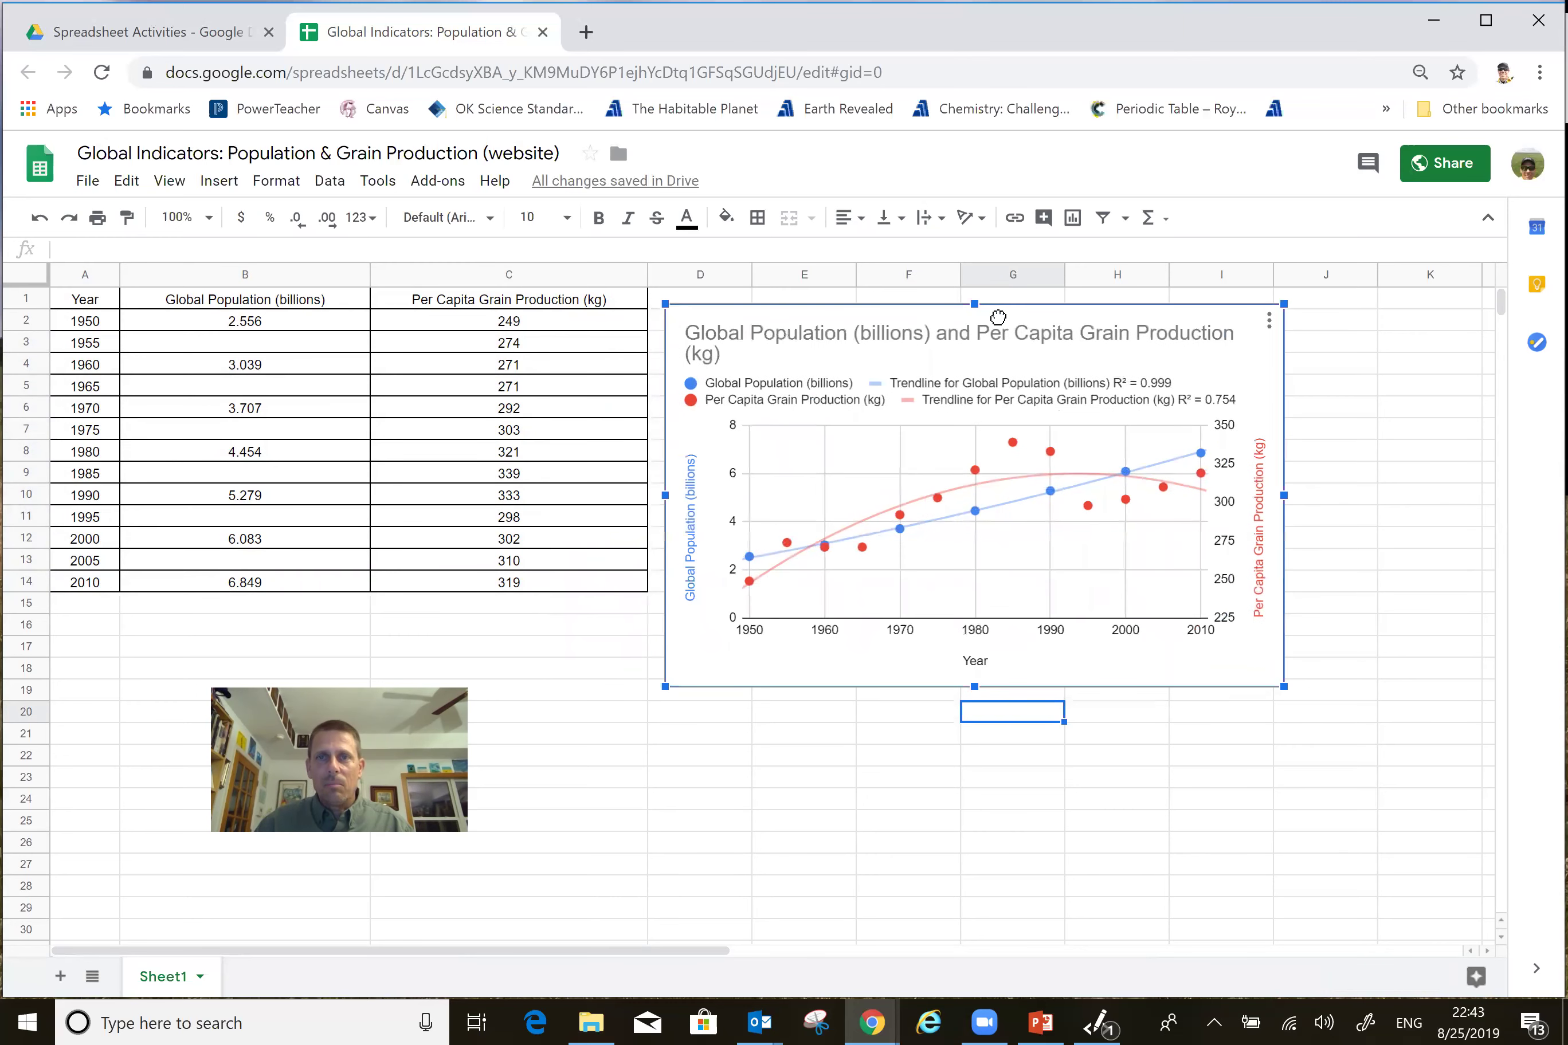
pyautogui.click(901, 781)
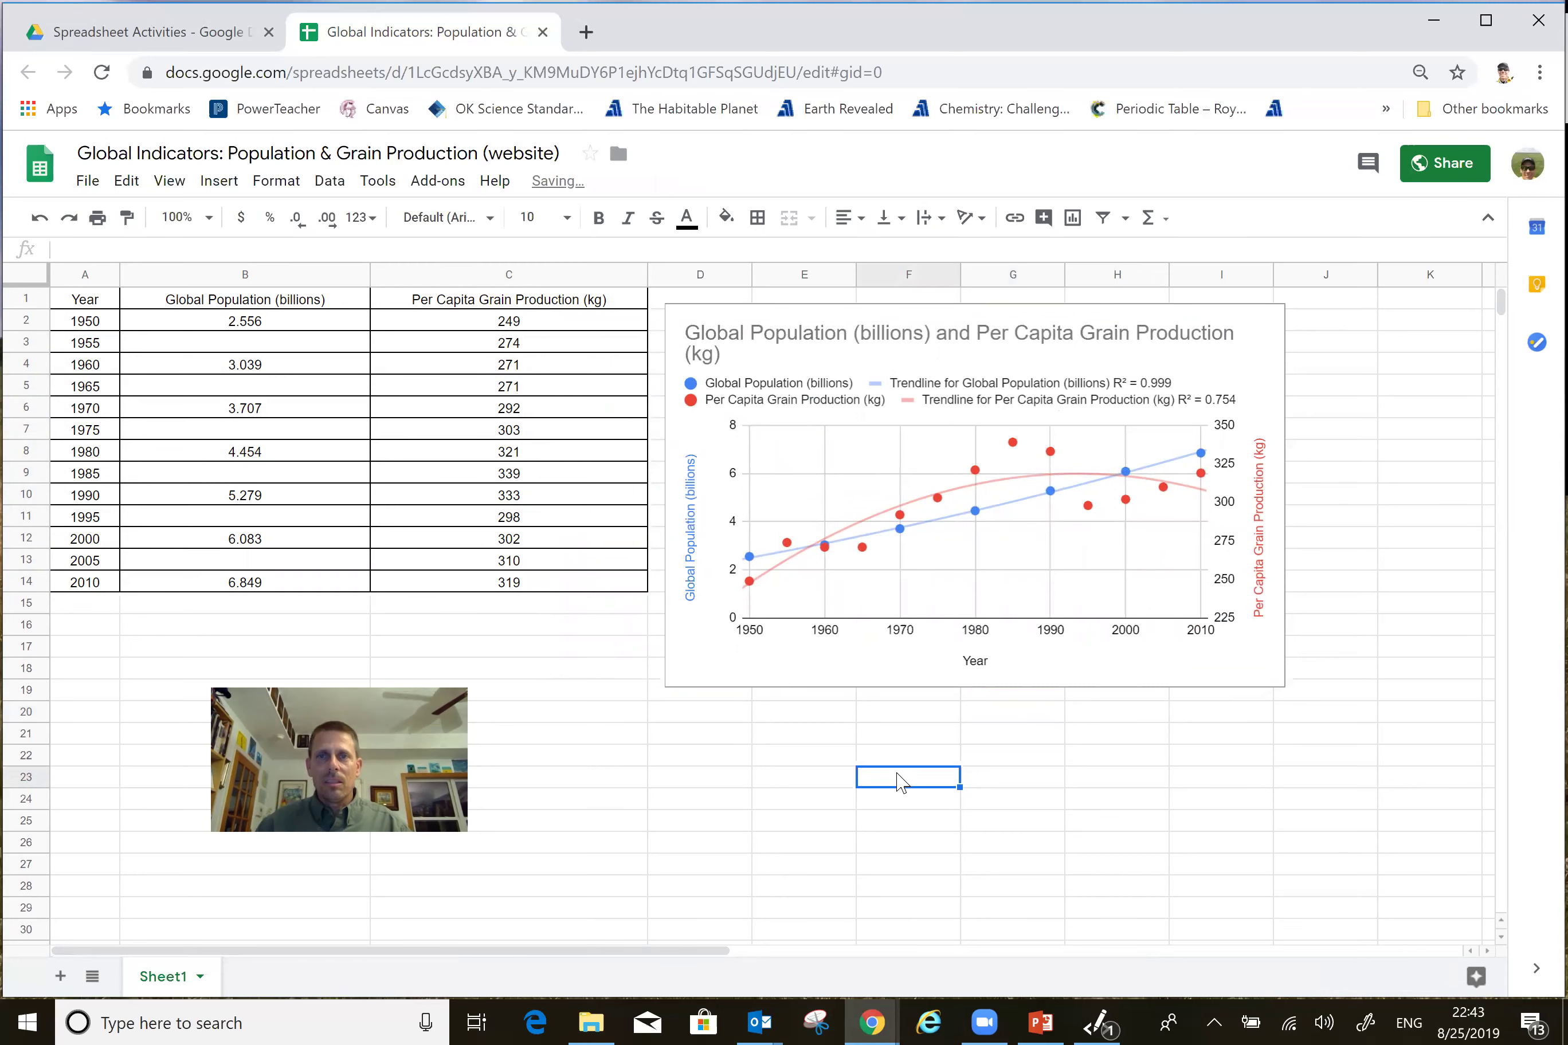